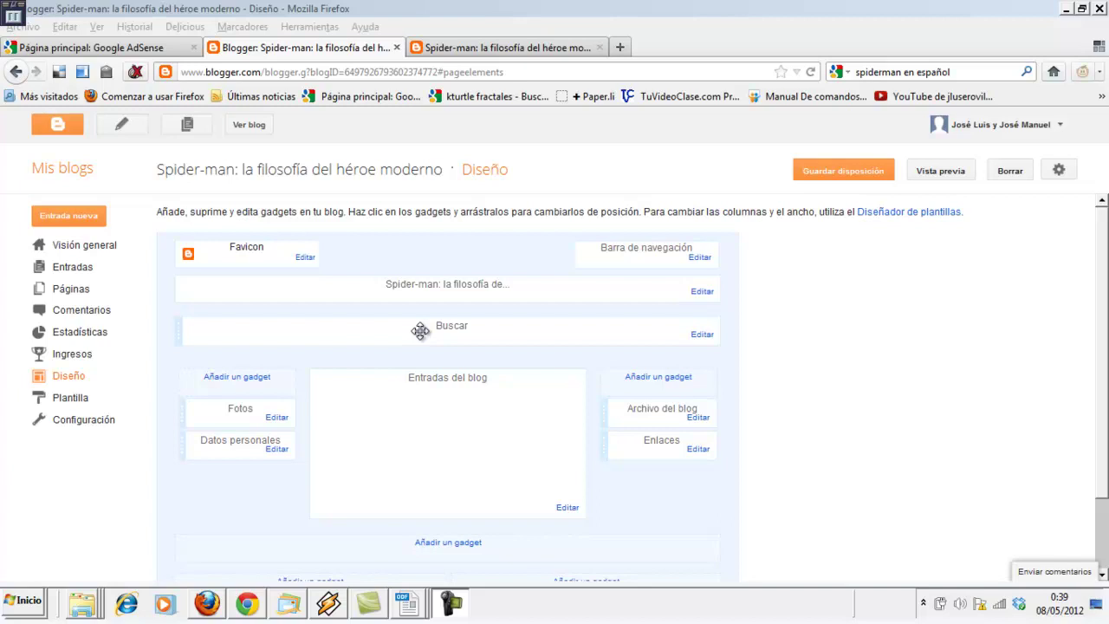
In a new browser tab, run a Google search for blogger gadgets.
{"action": "left_click", "coordinate": [407, 600]}
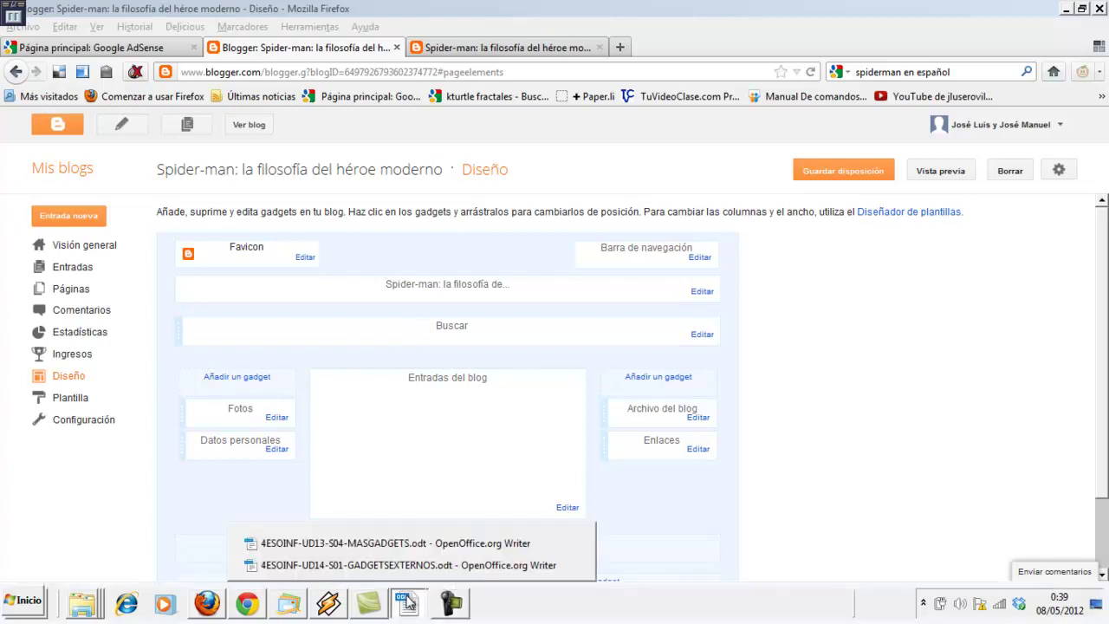
{"action": "left_click", "coordinate": [210, 604]}
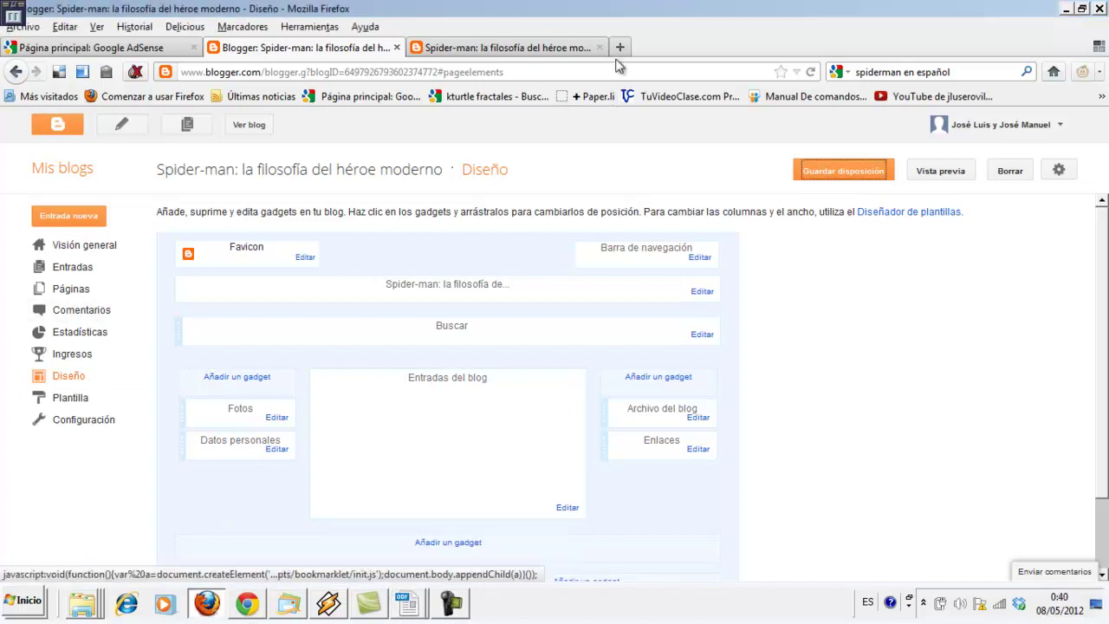
{"action": "left_click", "coordinate": [620, 49]}
{"action": "left_click", "coordinate": [920, 73]}
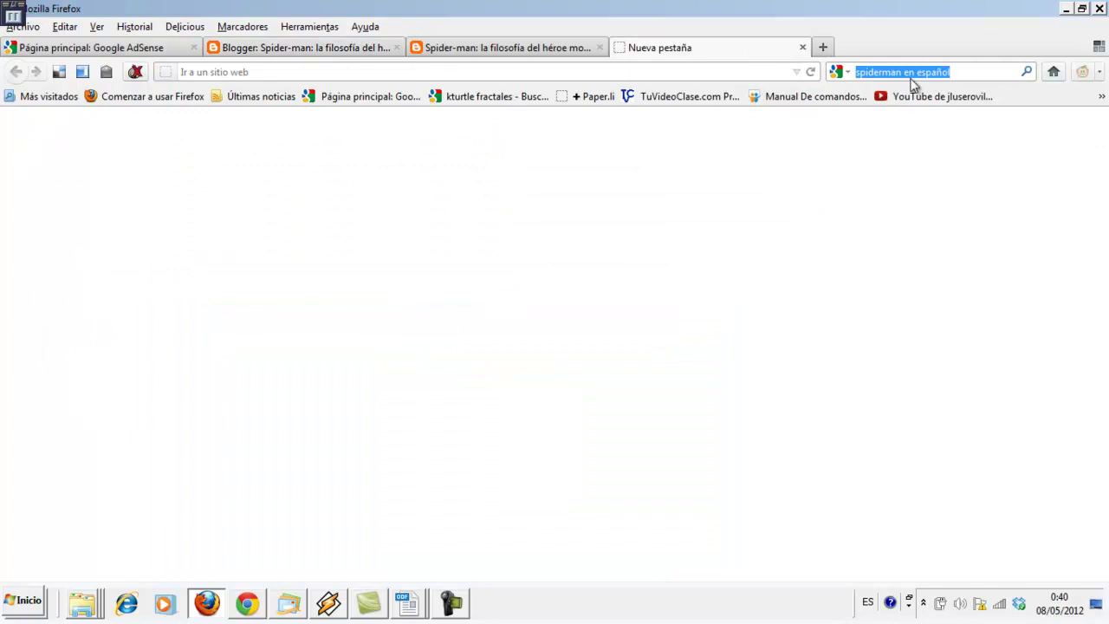
{"action": "type", "text": "gadgets p"}
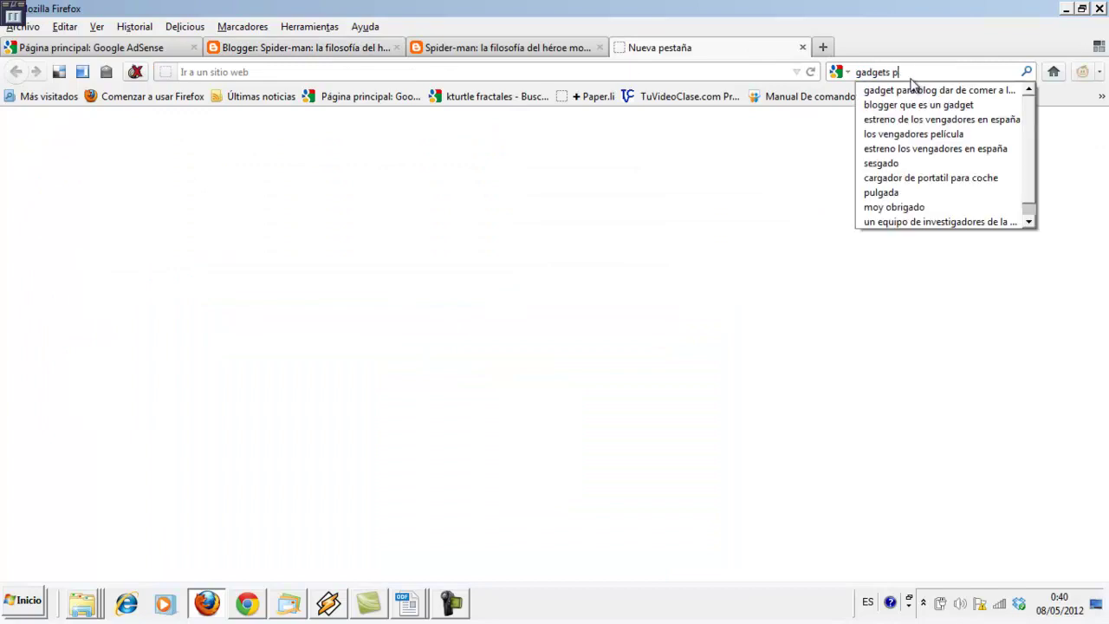
{"action": "type", "text": "ara blogger"}
{"action": "key", "text": "Return"}
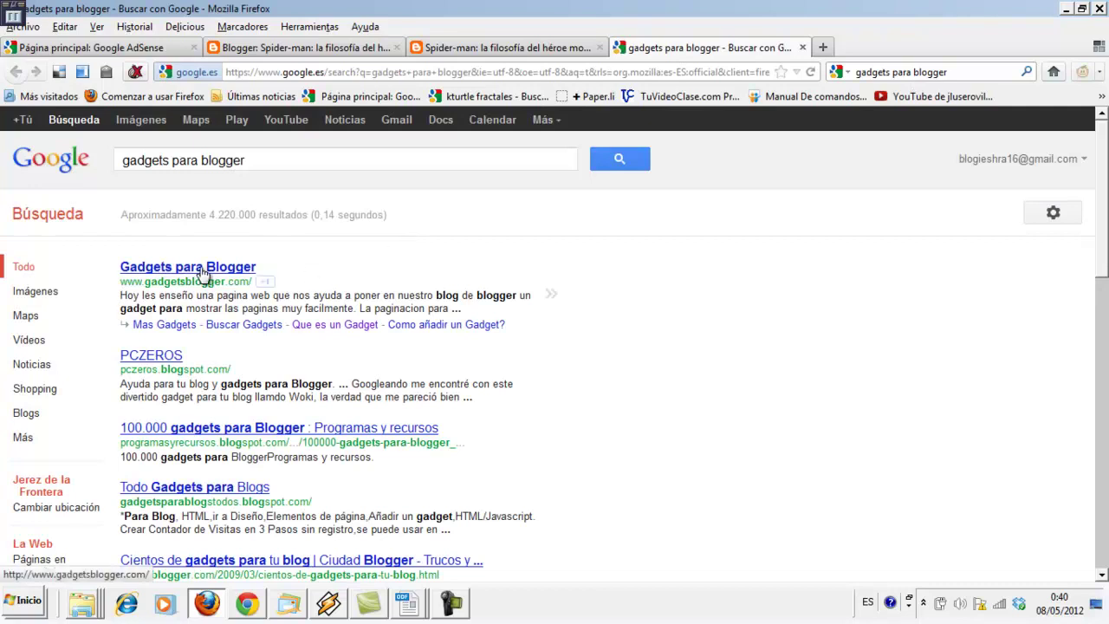
Refine the search to 'gadgets para blogger dar de comer' and open the Blogtecnia gadget compilation page, past the malware warning.
{"action": "left_click", "coordinate": [293, 165]}
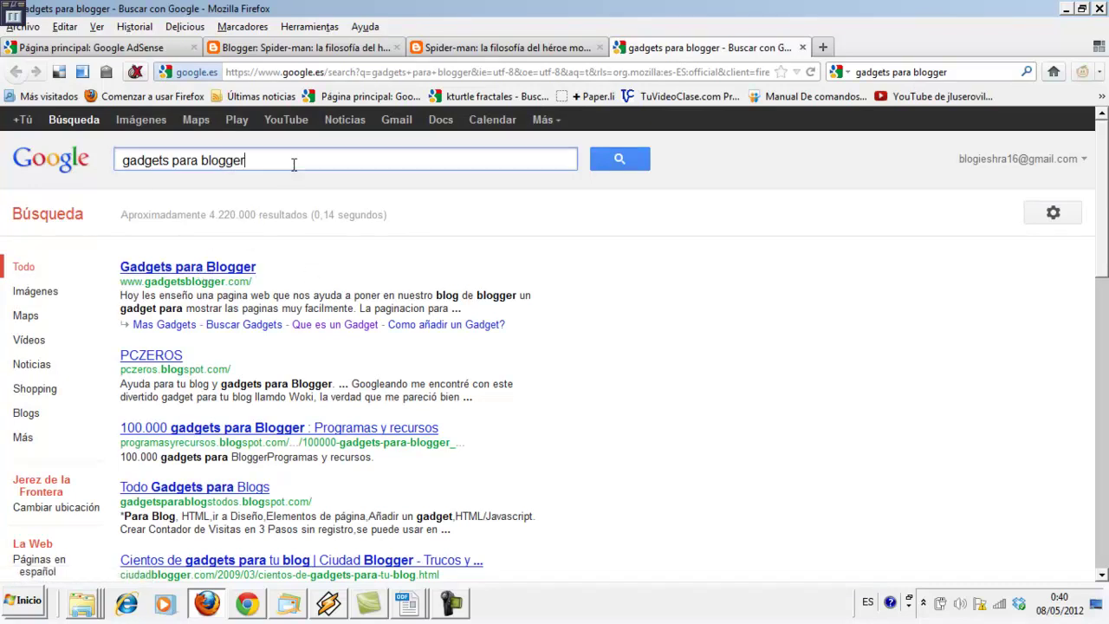
{"action": "type", "text": " dar de co"}
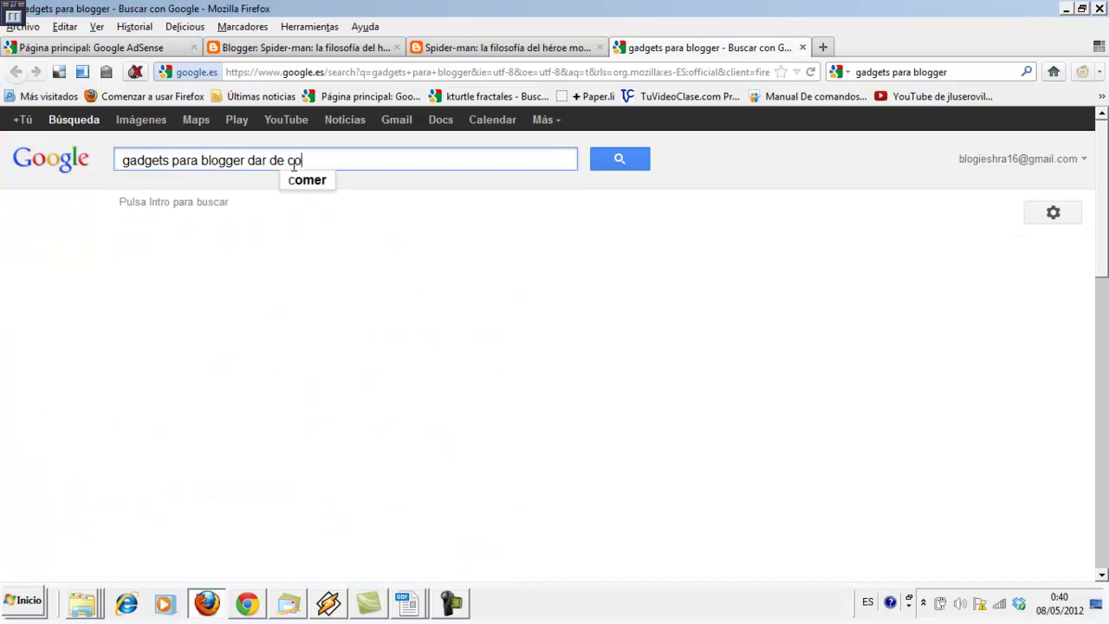
{"action": "type", "text": "mer"}
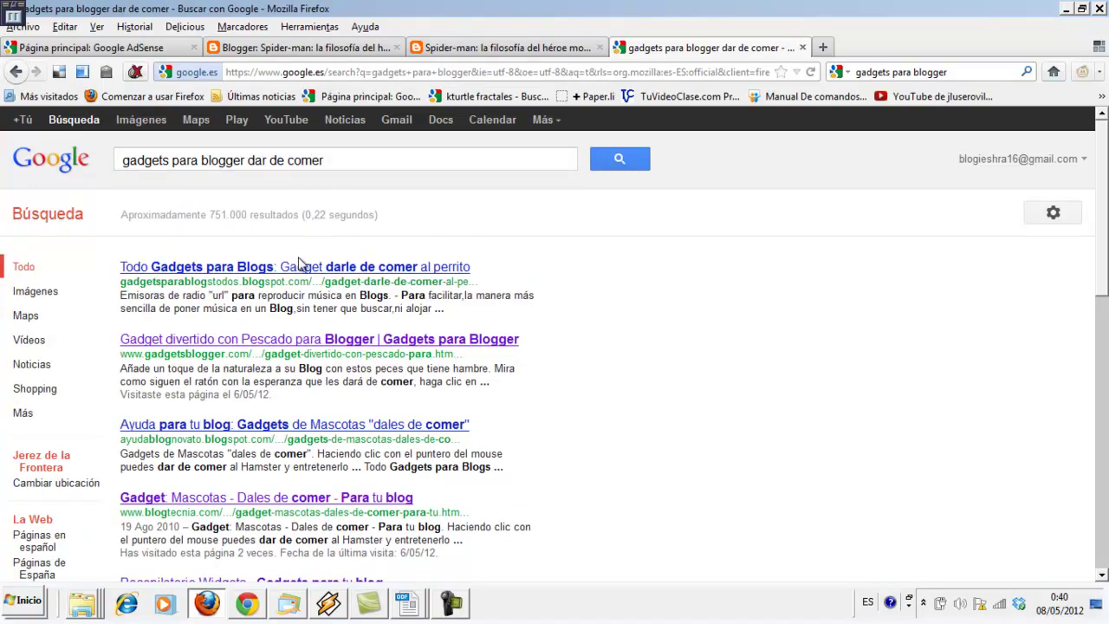
{"action": "left_click", "coordinate": [305, 339]}
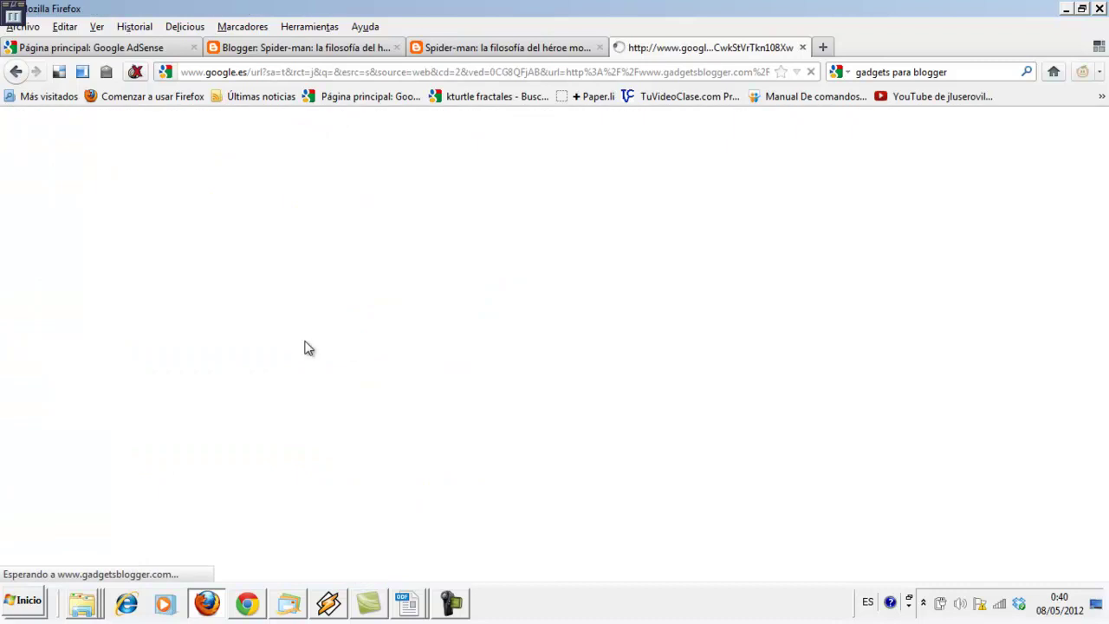
{"action": "left_click", "coordinate": [18, 72]}
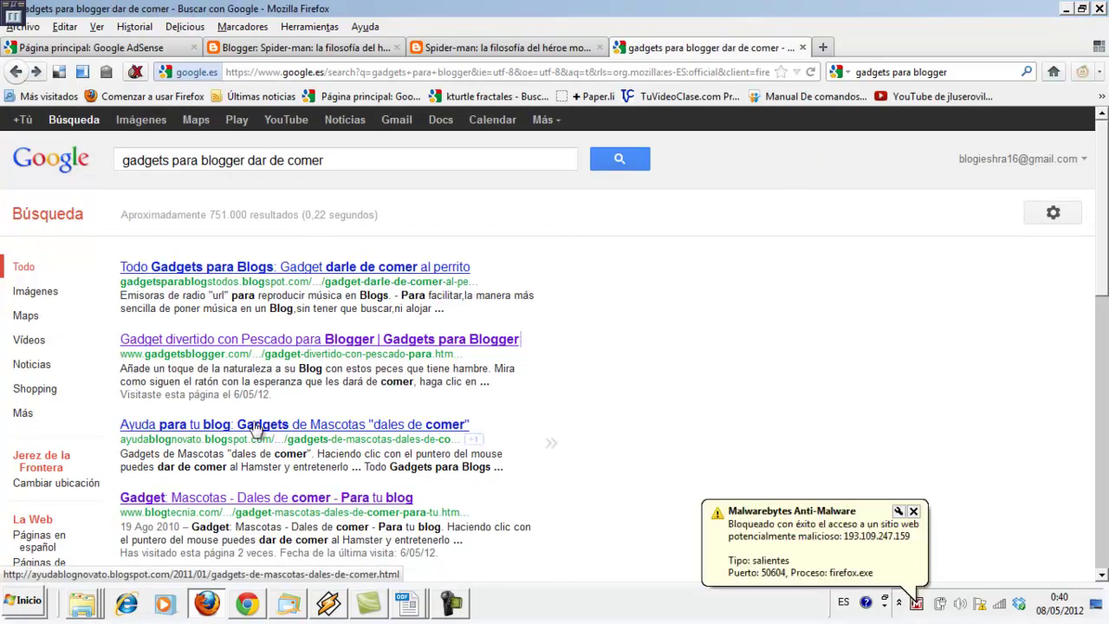
{"action": "left_click", "coordinate": [224, 501]}
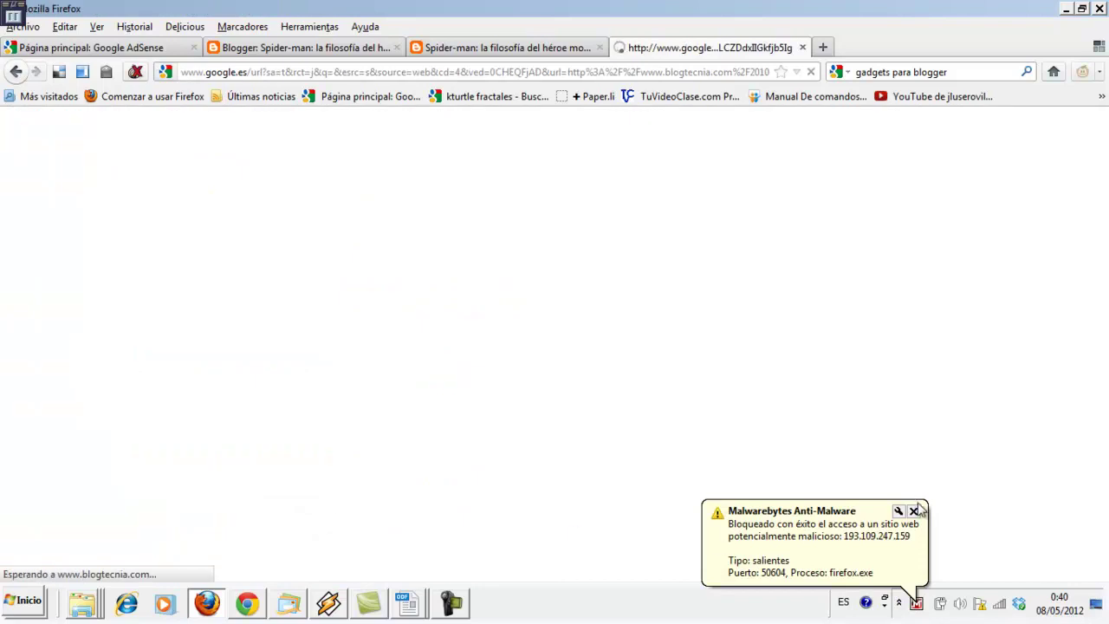
{"action": "left_click", "coordinate": [916, 509]}
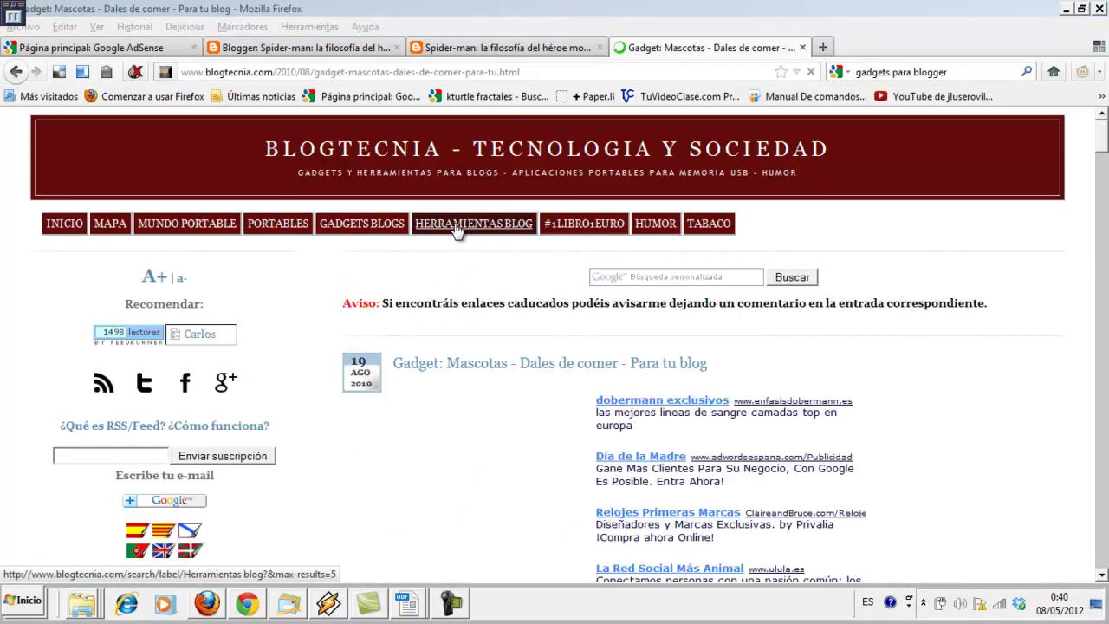
{"action": "left_click", "coordinate": [391, 230]}
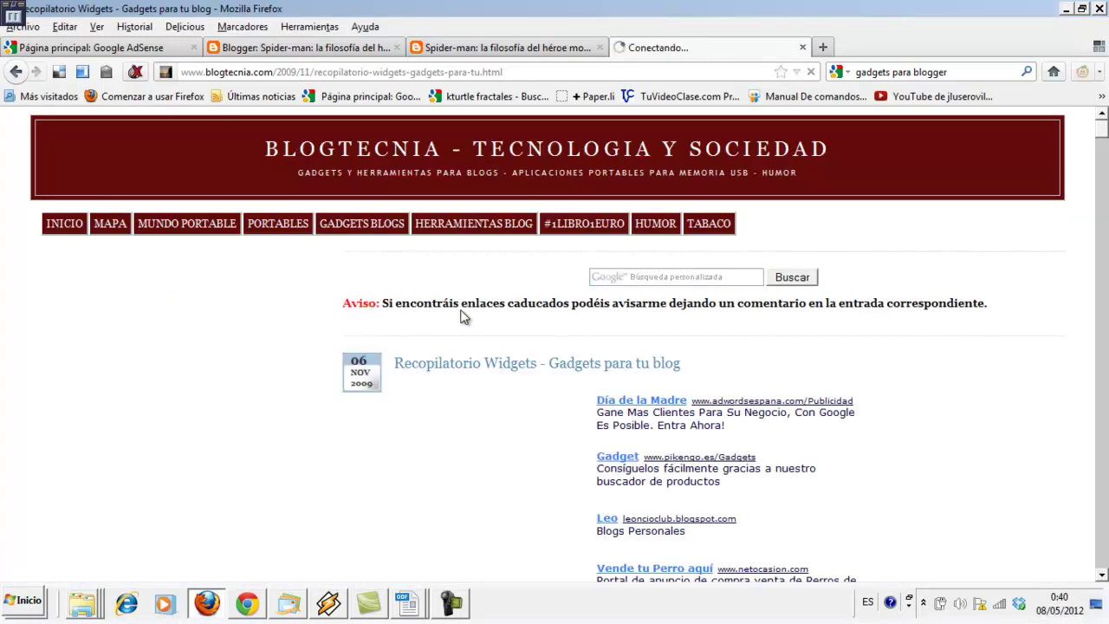
Scroll the Recopilatorio Widgets list and open the 'Widget: Mascotas - Dales de comer' entry.
{"action": "scroll", "coordinate": [462, 317], "scroll_direction": "down", "scroll_amount": 10}
{"action": "scroll", "coordinate": [462, 317], "scroll_direction": "down", "scroll_amount": 7}
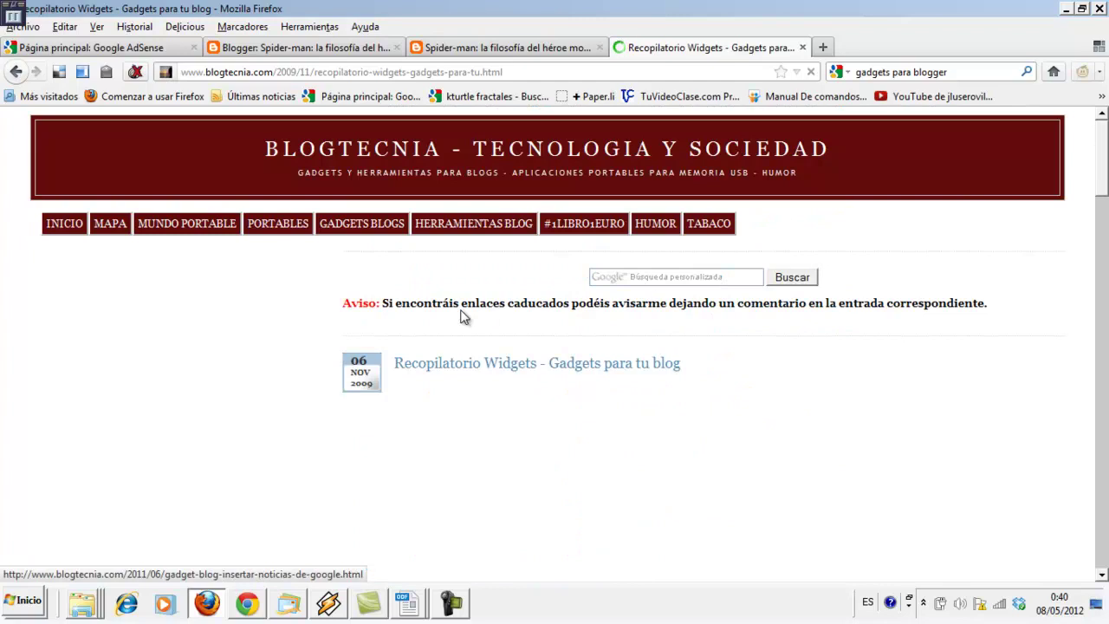
{"action": "scroll", "coordinate": [461, 317], "scroll_direction": "down", "scroll_amount": 7}
{"action": "scroll", "coordinate": [461, 317], "scroll_direction": "down", "scroll_amount": 5}
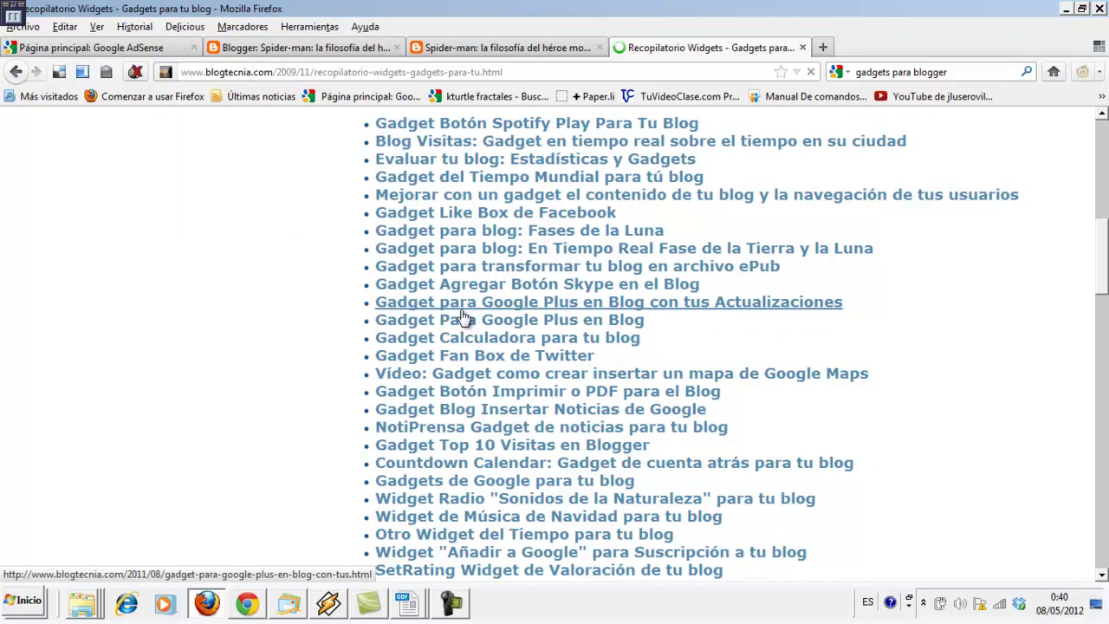
{"action": "scroll", "coordinate": [462, 317], "scroll_direction": "down", "scroll_amount": 2}
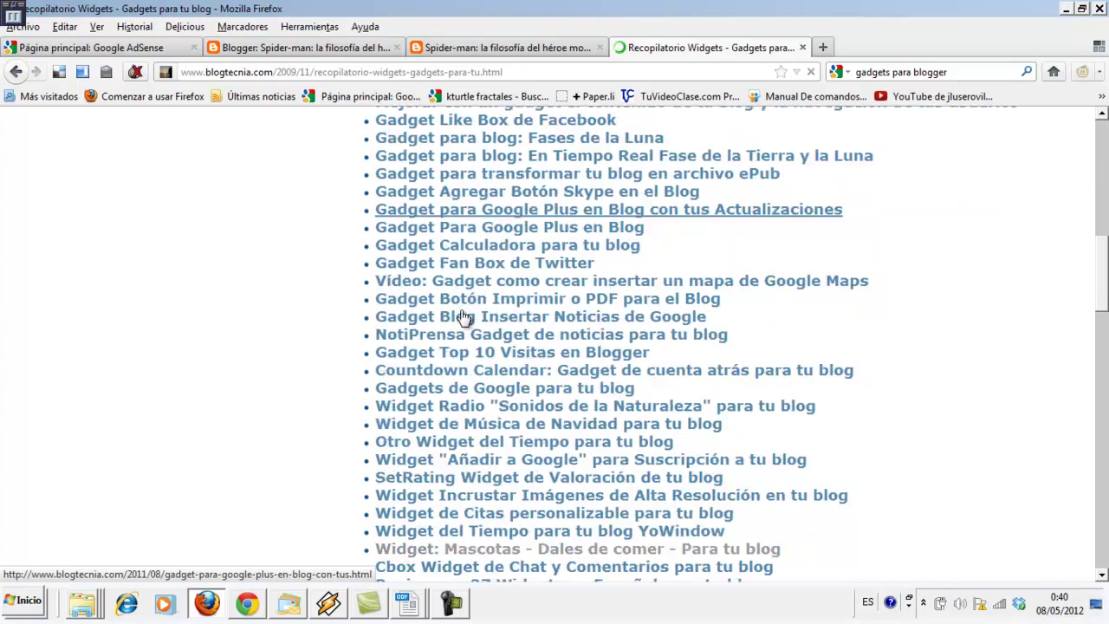
{"action": "left_click", "coordinate": [463, 317]}
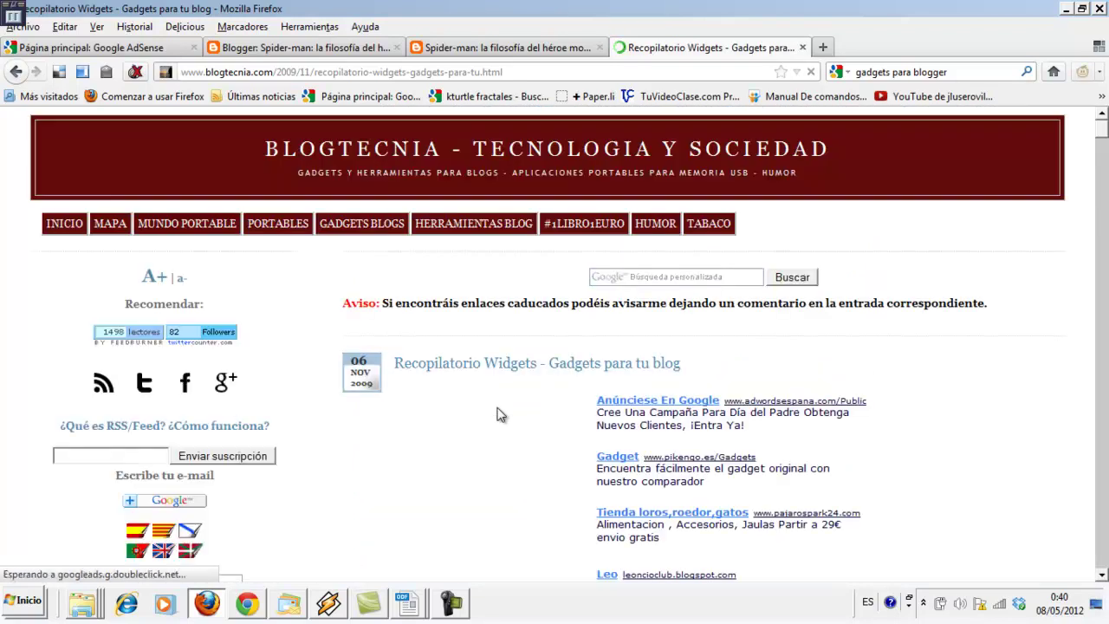
{"action": "scroll", "coordinate": [499, 414], "scroll_direction": "down", "scroll_amount": 6}
{"action": "scroll", "coordinate": [499, 414], "scroll_direction": "down", "scroll_amount": 2}
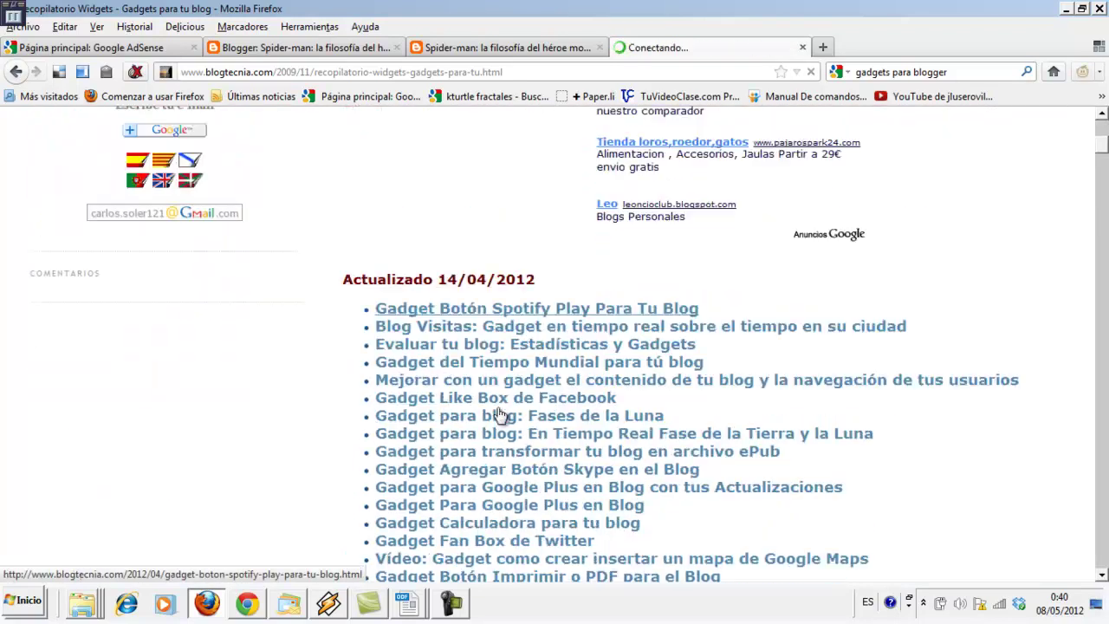
{"action": "scroll", "coordinate": [499, 414], "scroll_direction": "down", "scroll_amount": 6}
{"action": "scroll", "coordinate": [500, 414], "scroll_direction": "down", "scroll_amount": 2}
{"action": "left_click", "coordinate": [512, 457]}
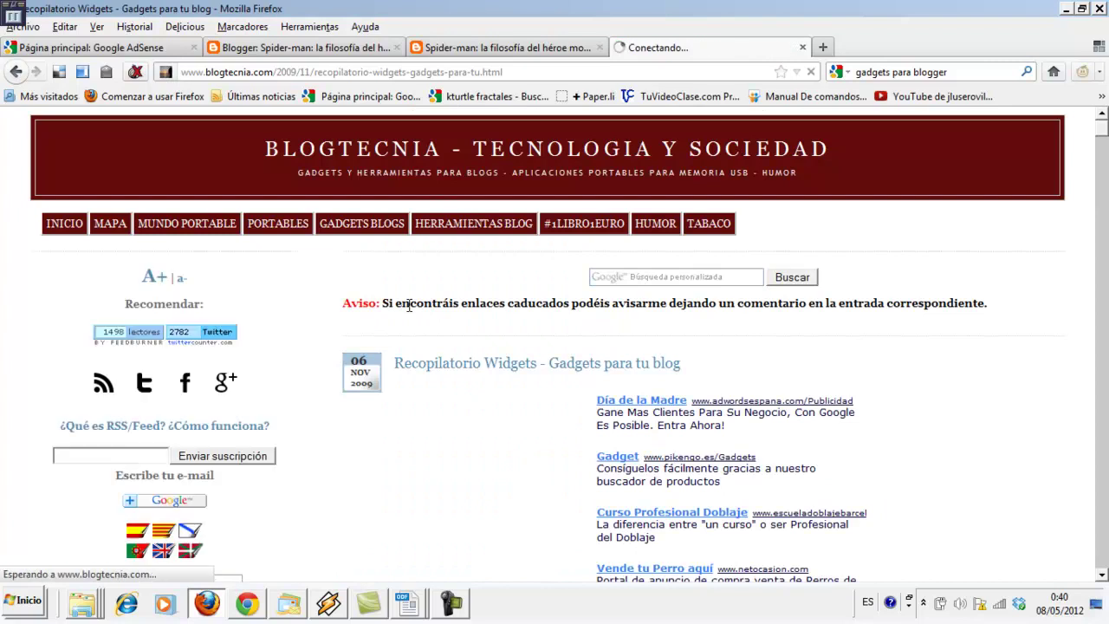
Open the 'Gadget: Mascotas - Dales de comer - Para tu blog' post.
{"action": "scroll", "coordinate": [409, 308], "scroll_direction": "down", "scroll_amount": 2}
{"action": "scroll", "coordinate": [410, 311], "scroll_direction": "down", "scroll_amount": 5}
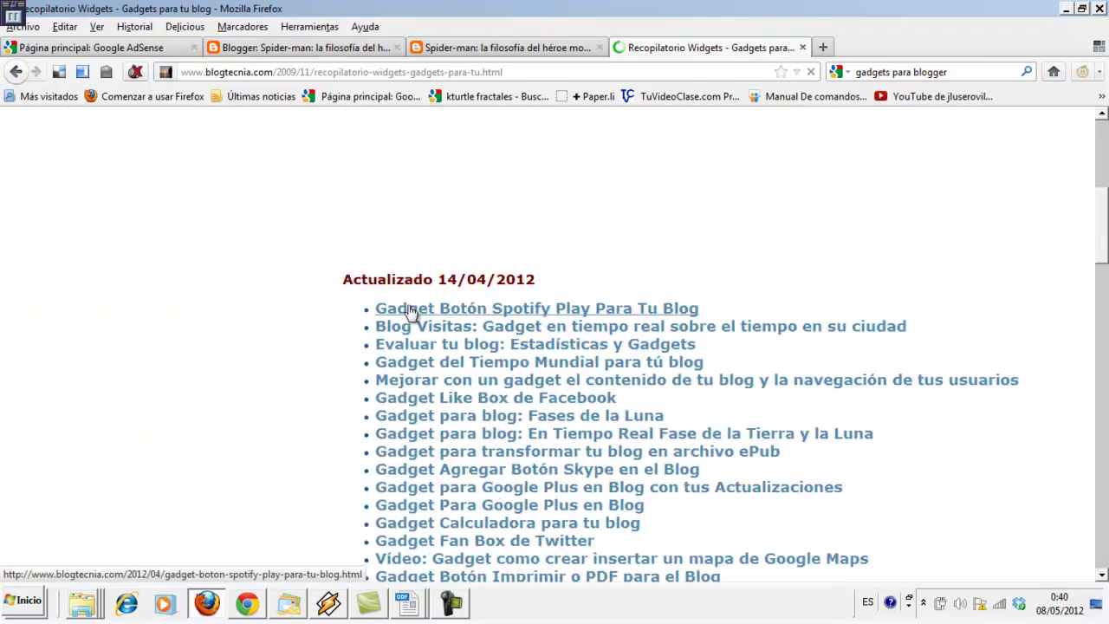
{"action": "scroll", "coordinate": [411, 312], "scroll_direction": "down", "scroll_amount": 6}
{"action": "scroll", "coordinate": [410, 312], "scroll_direction": "down", "scroll_amount": 10}
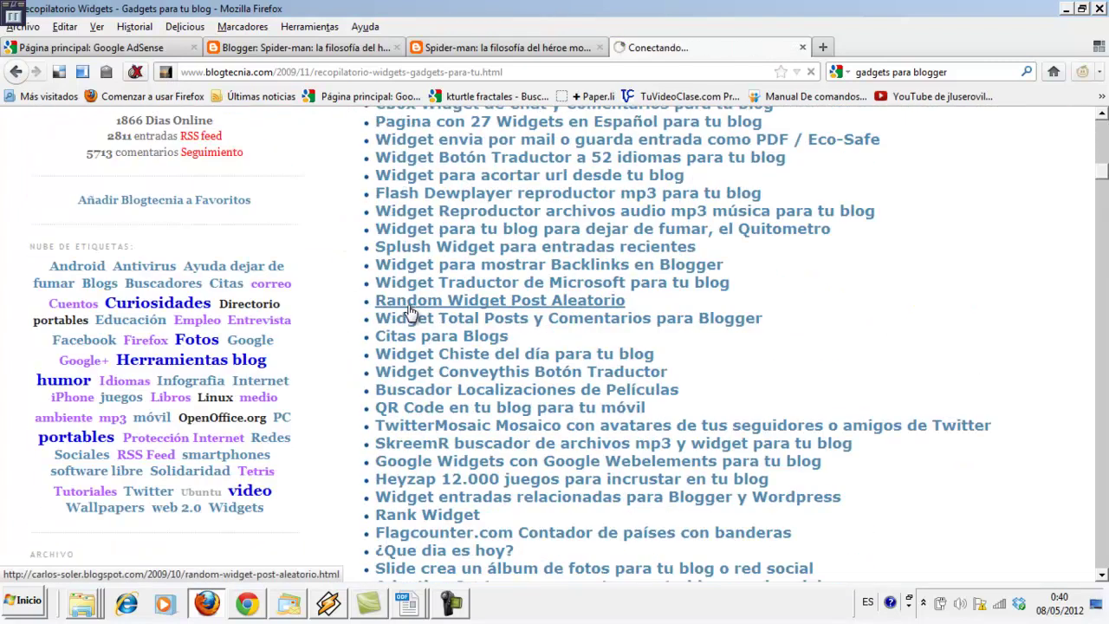
{"action": "scroll", "coordinate": [551, 337], "scroll_direction": "down", "scroll_amount": 2}
{"action": "scroll", "coordinate": [551, 338], "scroll_direction": "down", "scroll_amount": 4}
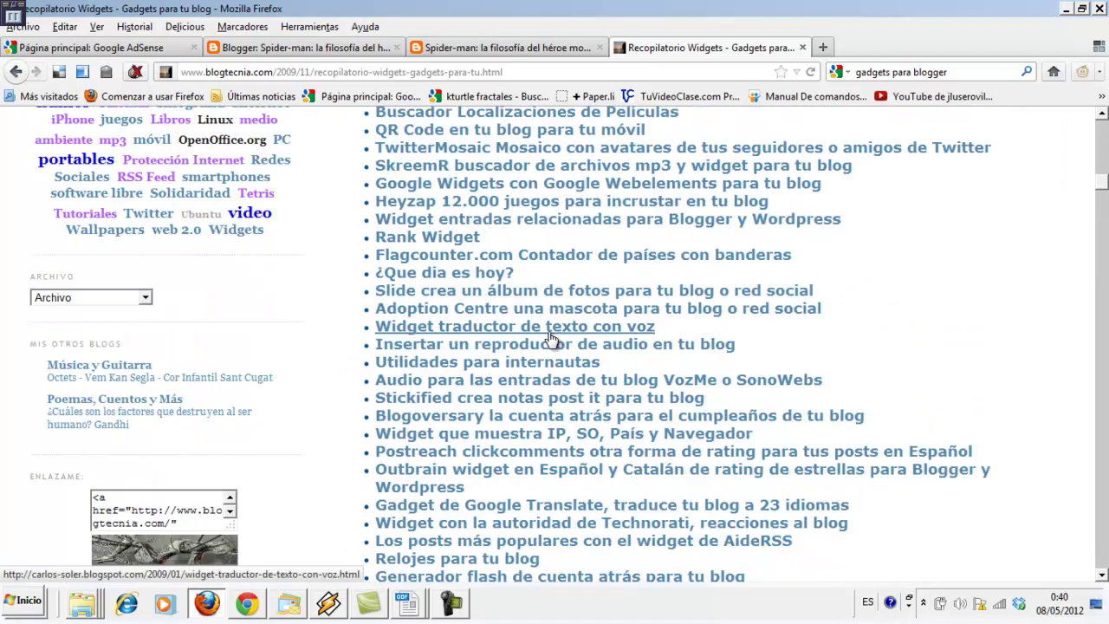
{"action": "scroll", "coordinate": [551, 338], "scroll_direction": "up", "scroll_amount": 3}
{"action": "scroll", "coordinate": [550, 337], "scroll_direction": "down", "scroll_amount": 3}
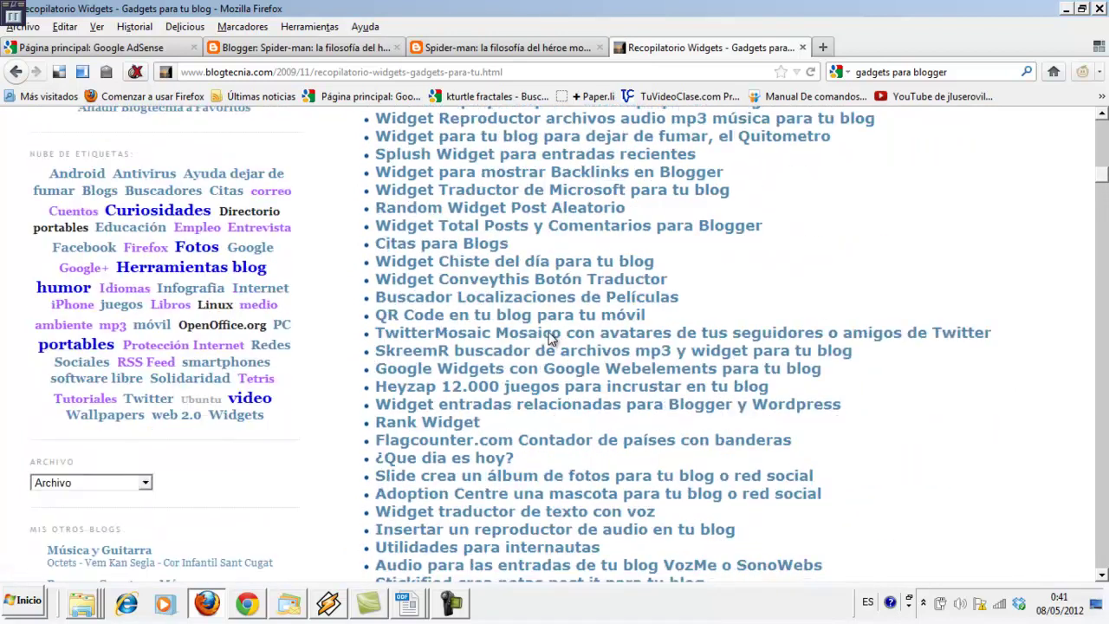
{"action": "scroll", "coordinate": [551, 338], "scroll_direction": "up", "scroll_amount": 6}
{"action": "scroll", "coordinate": [551, 338], "scroll_direction": "up", "scroll_amount": 3}
{"action": "scroll", "coordinate": [551, 337], "scroll_direction": "up", "scroll_amount": 3}
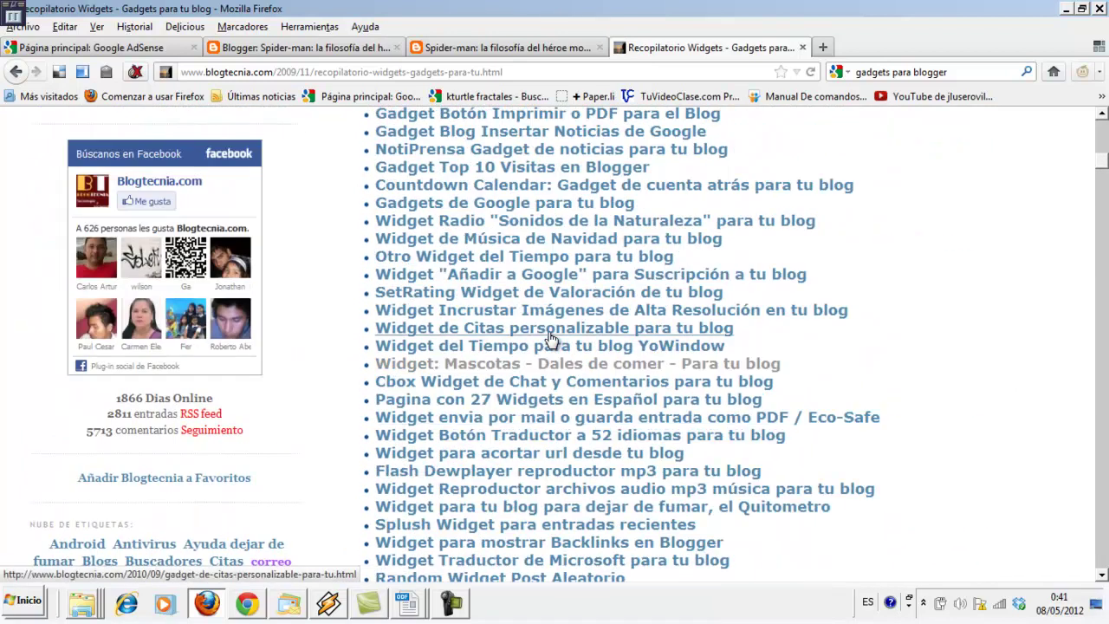
{"action": "left_click", "coordinate": [553, 362]}
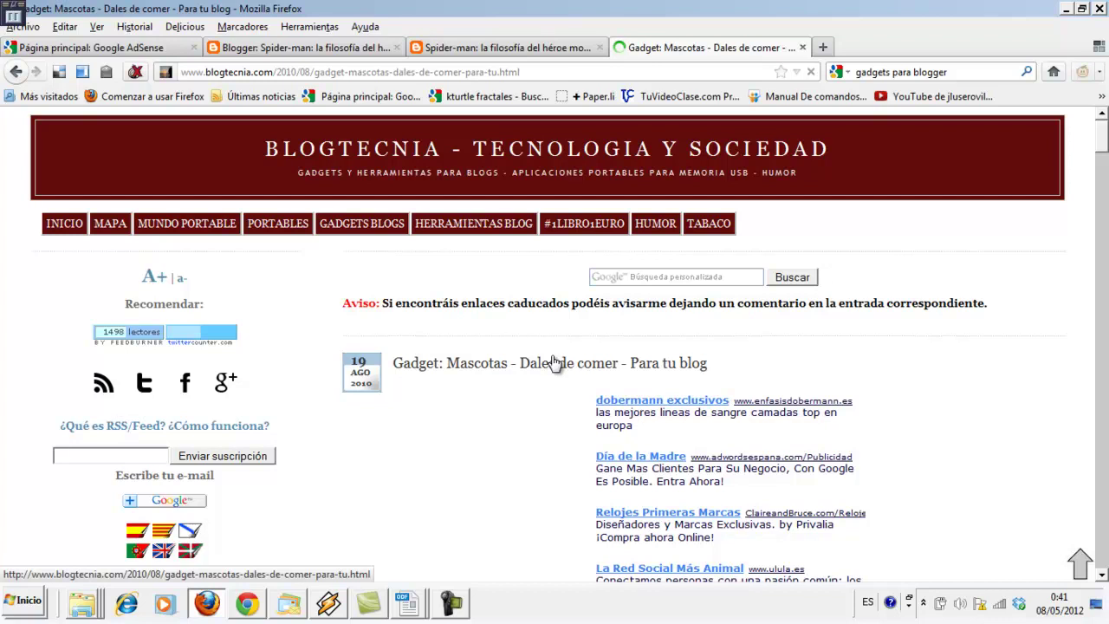
Try the demo pet widgets by feeding the hamster and dropping food for the fish.
{"action": "scroll", "coordinate": [554, 362], "scroll_direction": "down", "scroll_amount": 2}
{"action": "scroll", "coordinate": [554, 362], "scroll_direction": "down", "scroll_amount": 6}
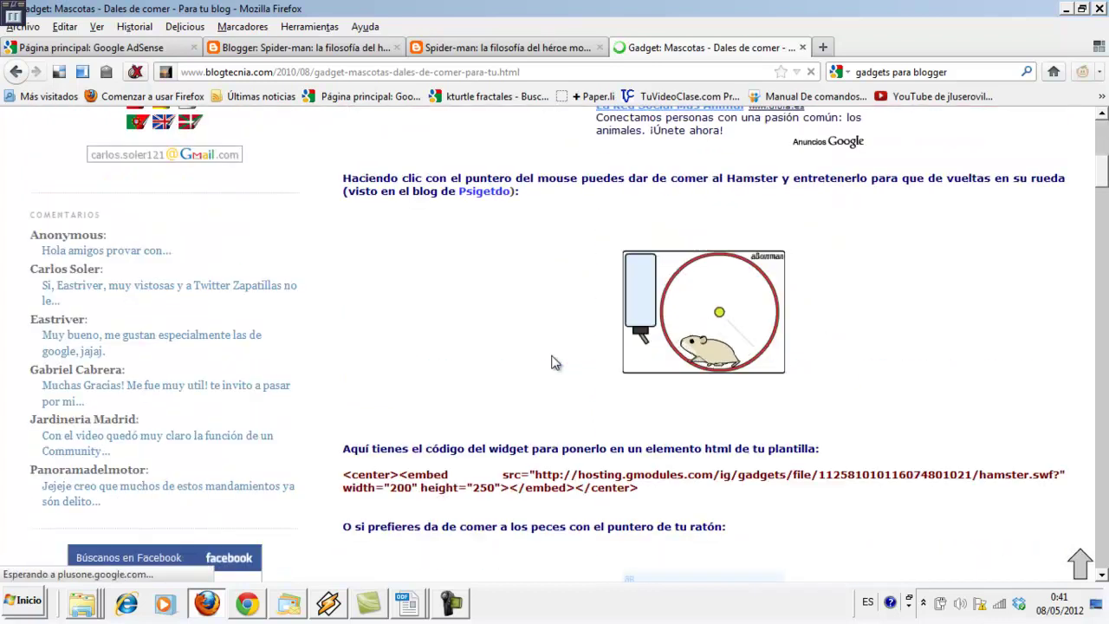
{"action": "left_click", "coordinate": [640, 322]}
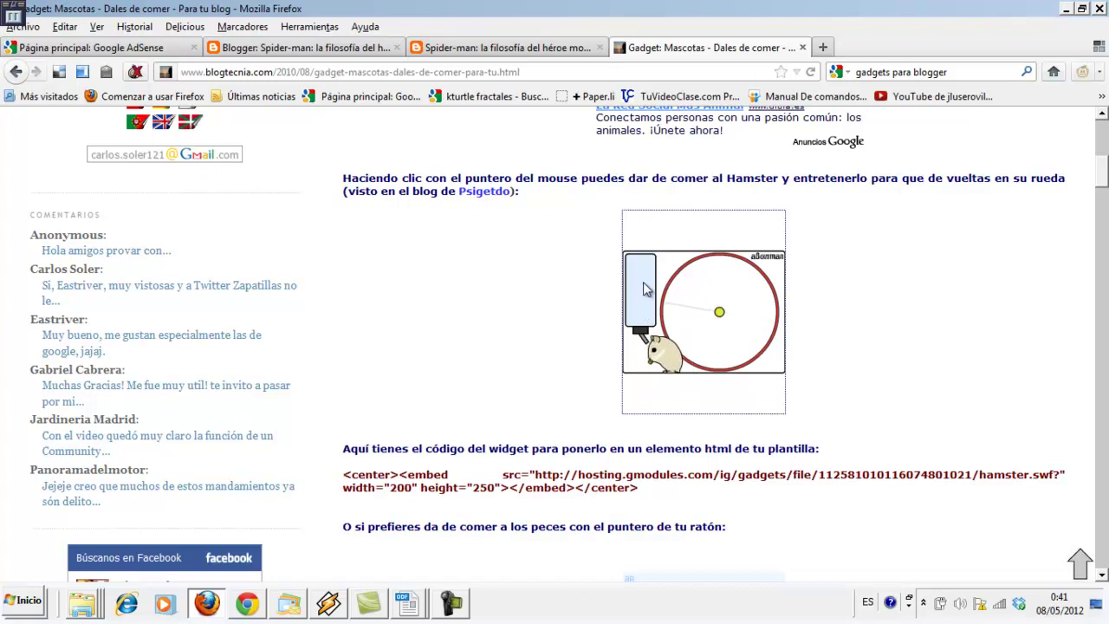
{"action": "scroll", "coordinate": [598, 330], "scroll_direction": "down", "scroll_amount": 5}
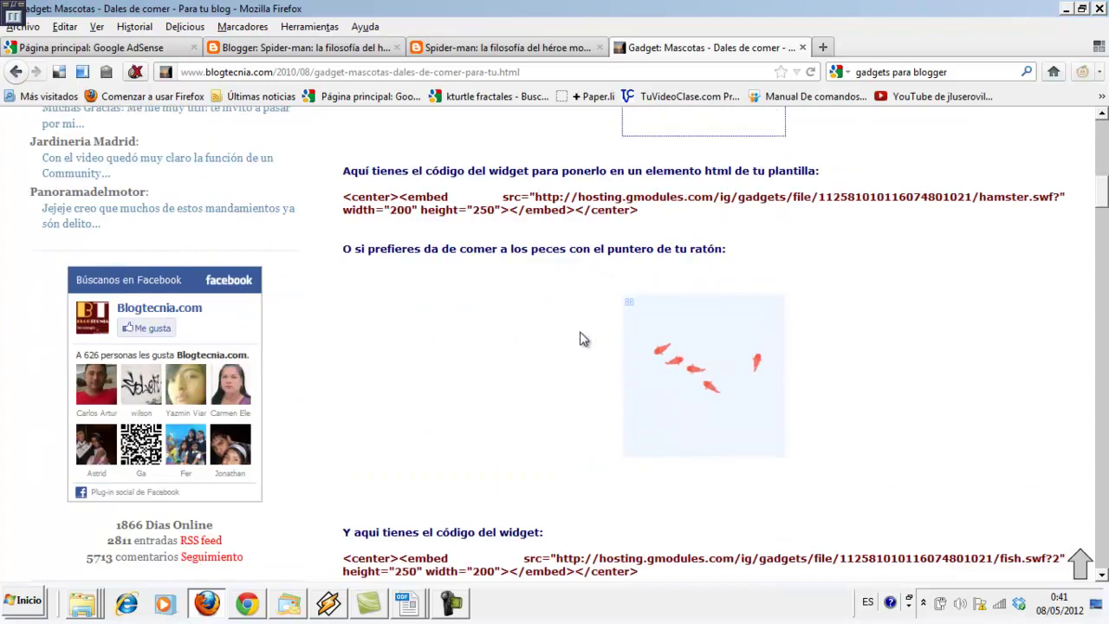
{"action": "left_click", "coordinate": [718, 362]}
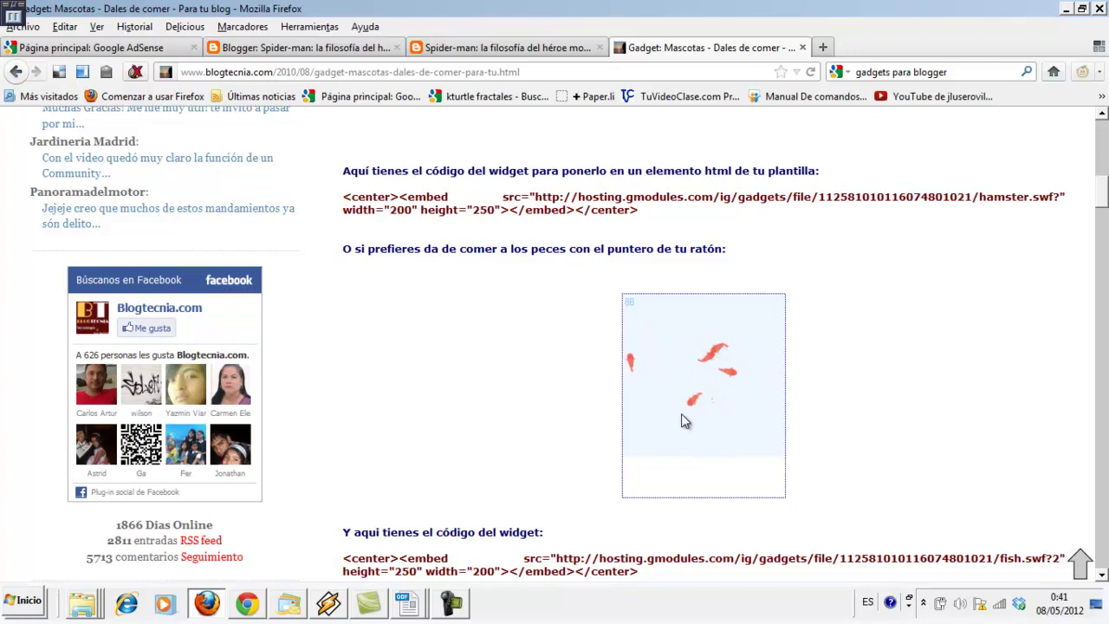
{"action": "left_click", "coordinate": [681, 377]}
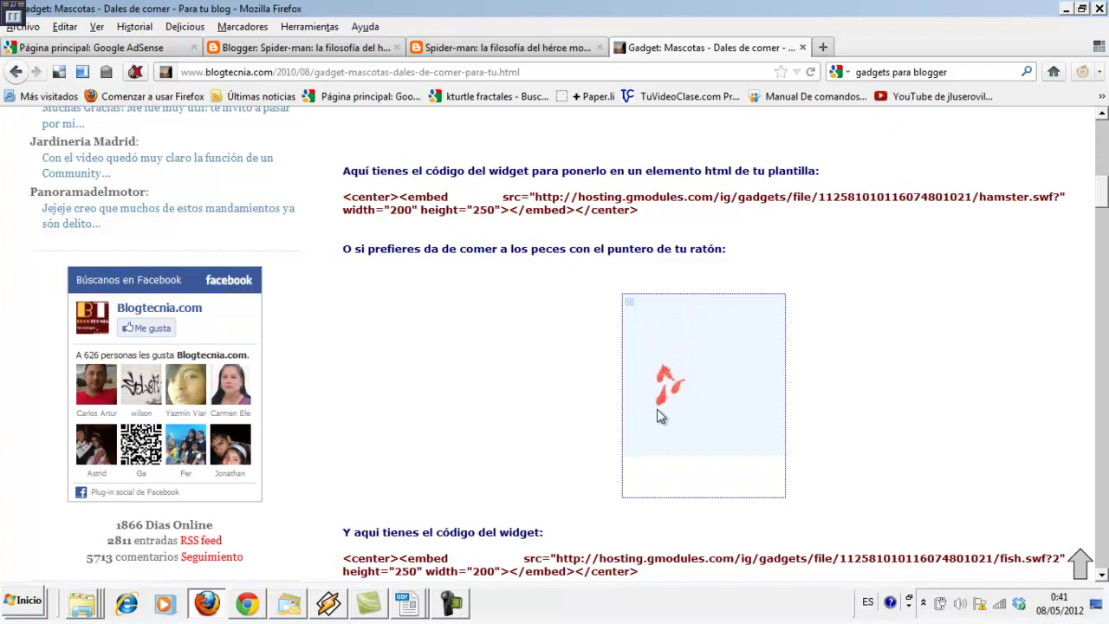
{"action": "left_click", "coordinate": [723, 351]}
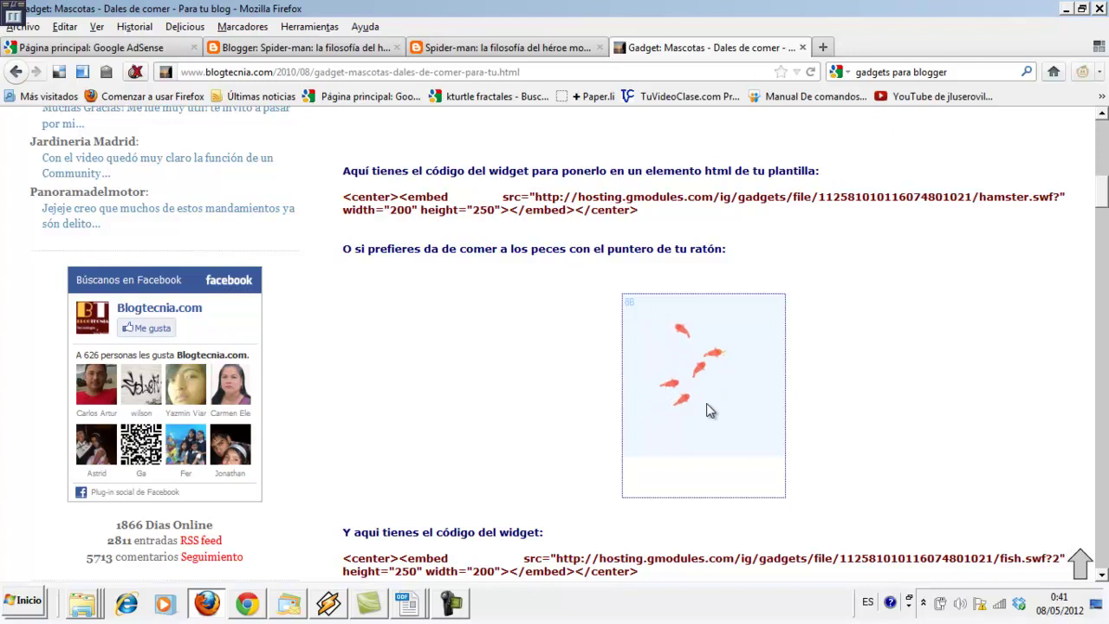
{"action": "scroll", "coordinate": [564, 317], "scroll_direction": "down", "scroll_amount": 2}
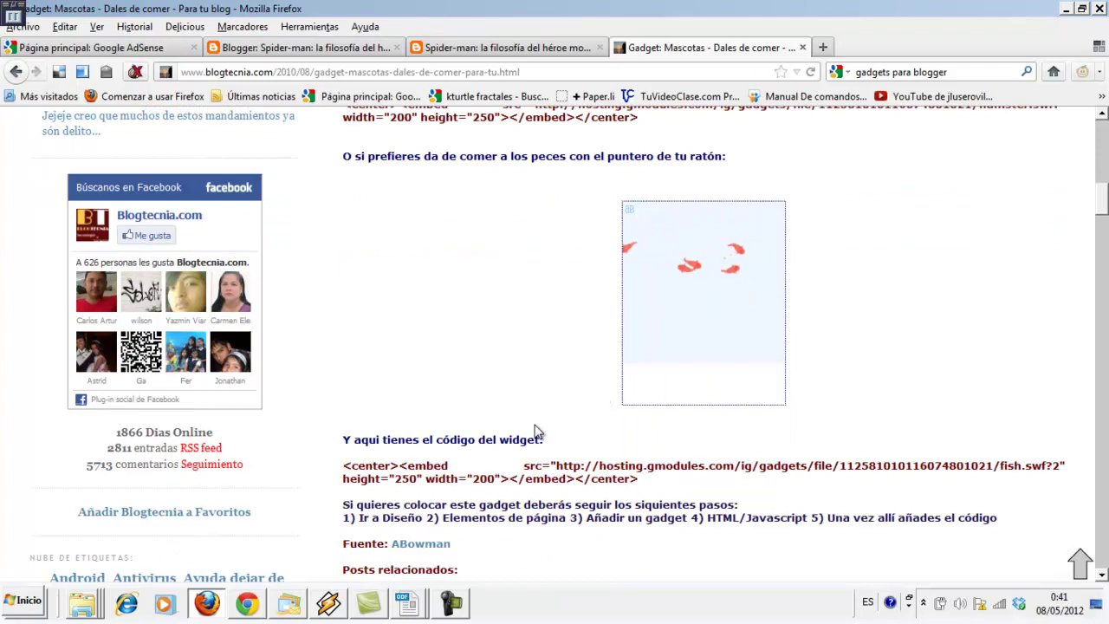
Copy the fish widget's embed code and go back to the blog's Diseño page.
{"action": "left_click_drag", "start_coordinate": [344, 466], "coordinate": [656, 488]}
{"action": "key", "text": "ctrl+c"}
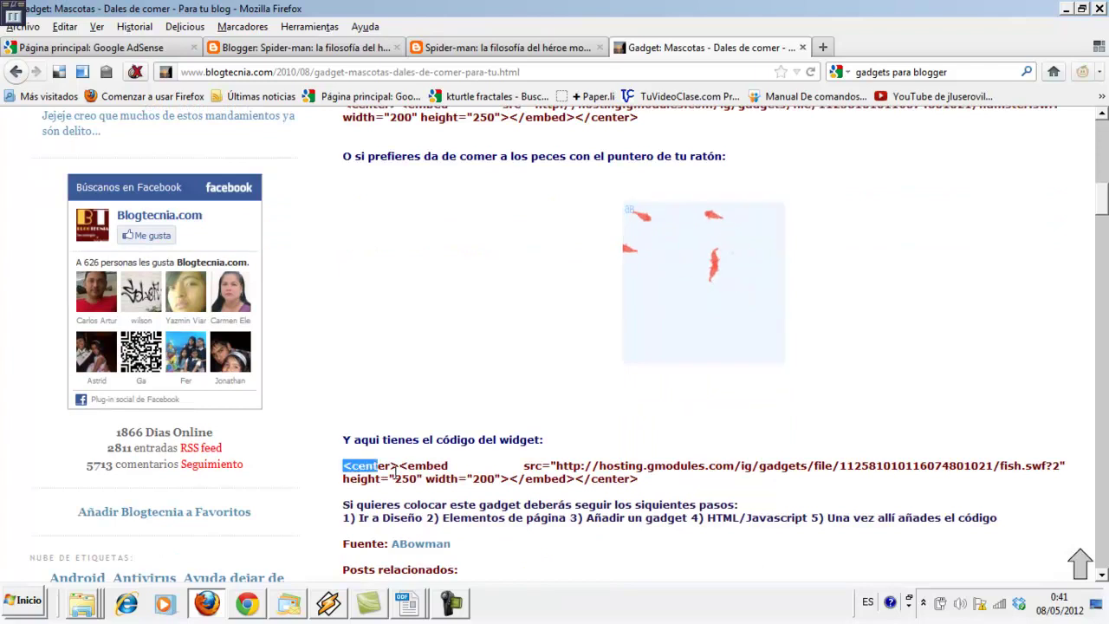
{"action": "right_click", "coordinate": [633, 244]}
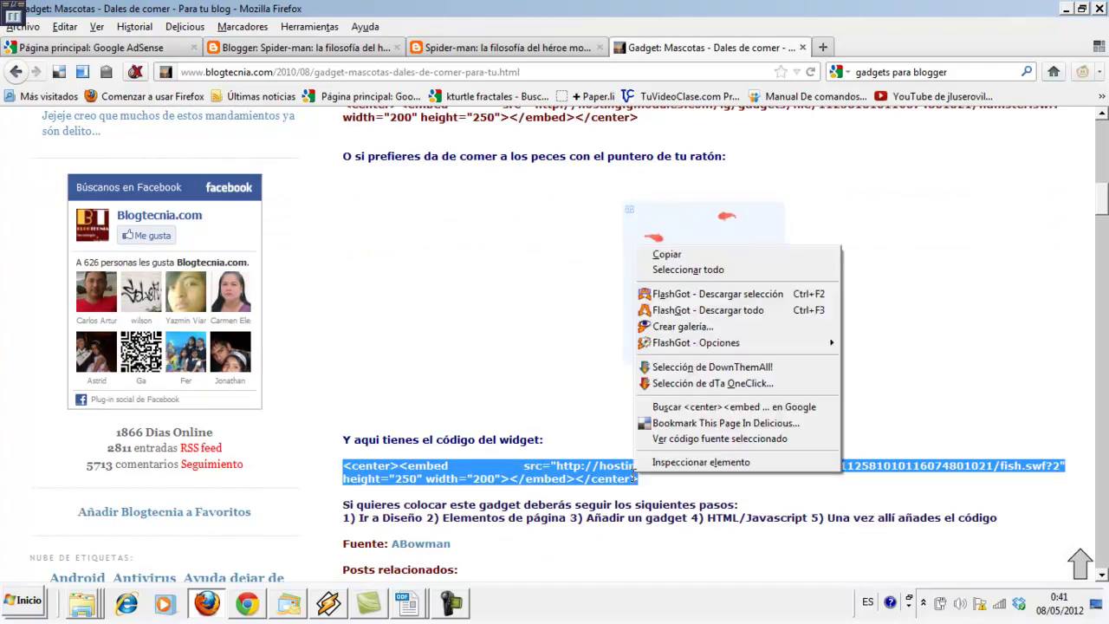
{"action": "left_click", "coordinate": [696, 256]}
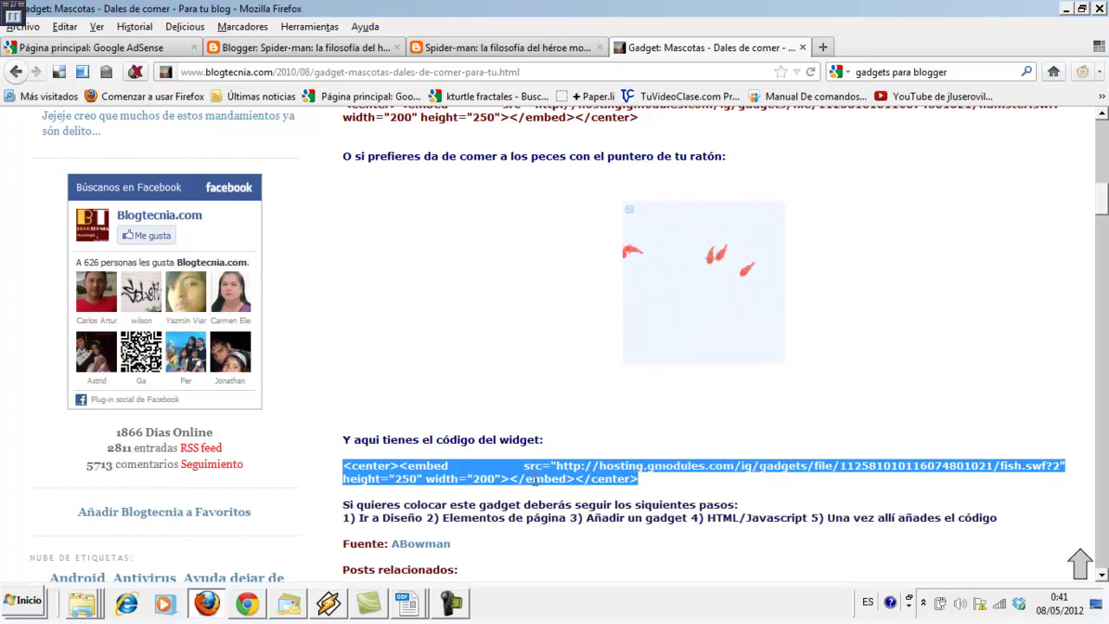
{"action": "left_click", "coordinate": [364, 50]}
{"action": "scroll", "coordinate": [415, 394], "scroll_direction": "down", "scroll_amount": 2}
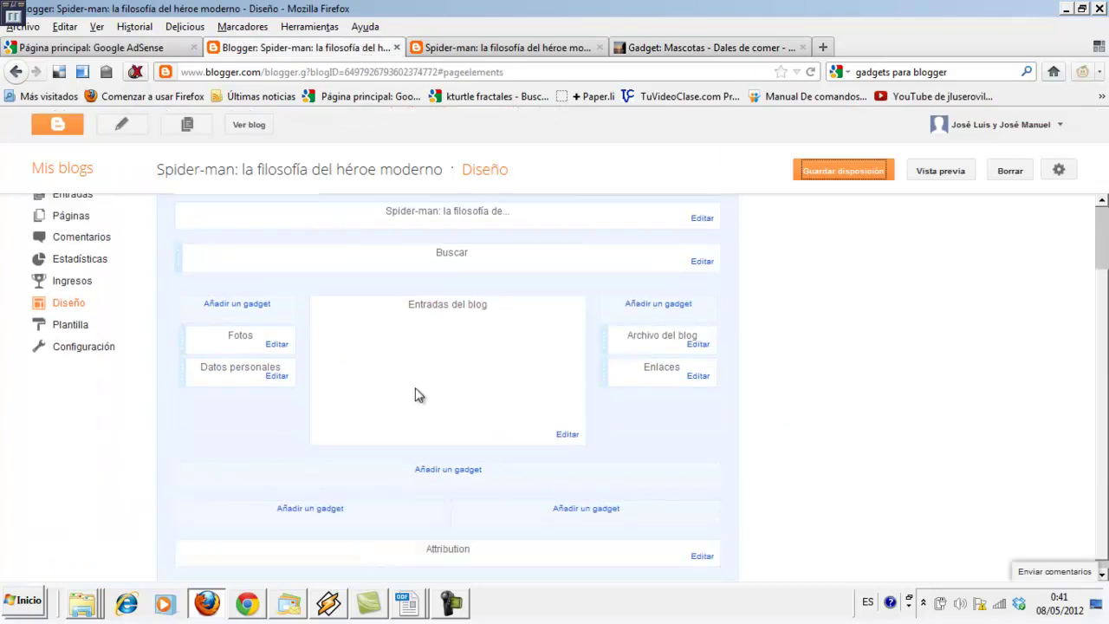
Add an HTML/Javascript gadget to the lower layout area with the fish embed code pasted as its content.
{"action": "left_click", "coordinate": [315, 502]}
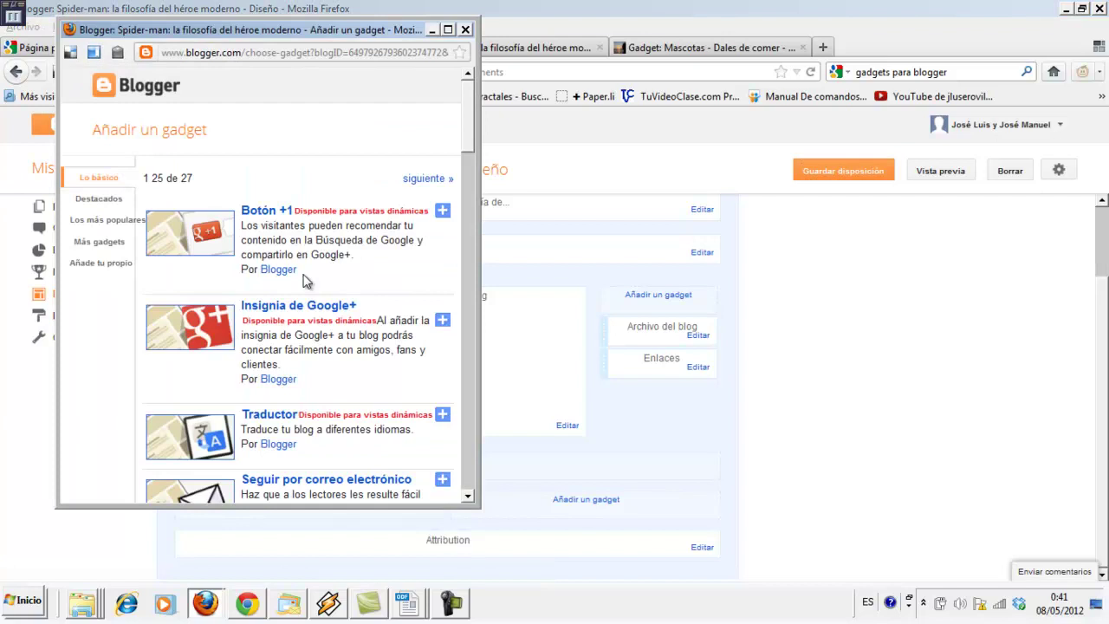
{"action": "scroll", "coordinate": [355, 237], "scroll_direction": "down", "scroll_amount": 5}
{"action": "scroll", "coordinate": [355, 241], "scroll_direction": "down", "scroll_amount": 3}
{"action": "scroll", "coordinate": [355, 242], "scroll_direction": "down", "scroll_amount": 2}
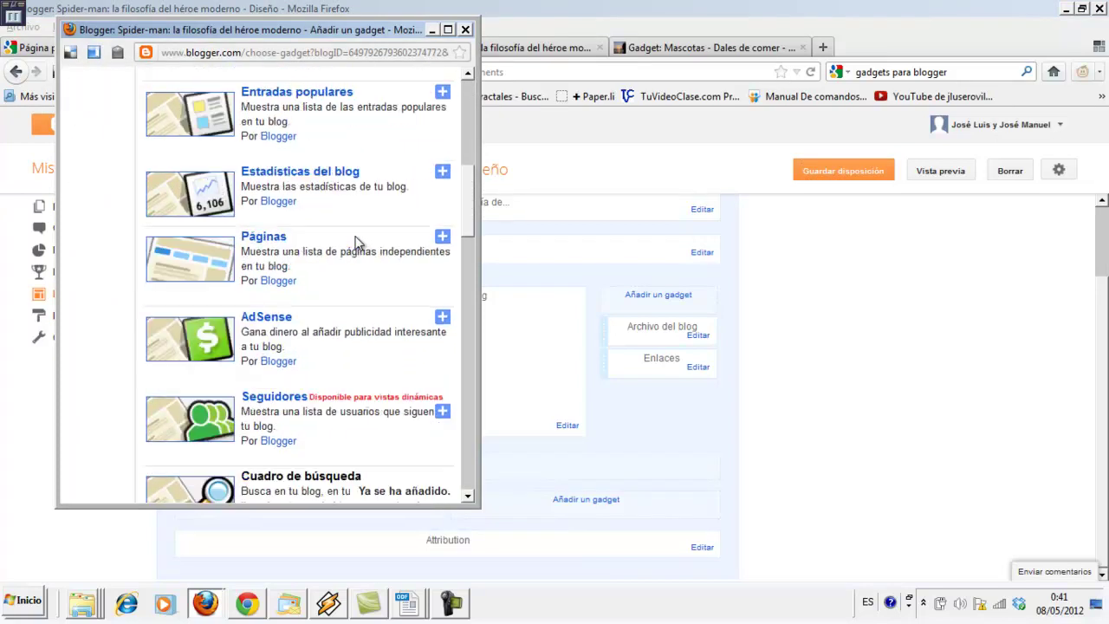
{"action": "scroll", "coordinate": [358, 243], "scroll_direction": "down", "scroll_amount": 3}
{"action": "scroll", "coordinate": [358, 242], "scroll_direction": "down", "scroll_amount": 2}
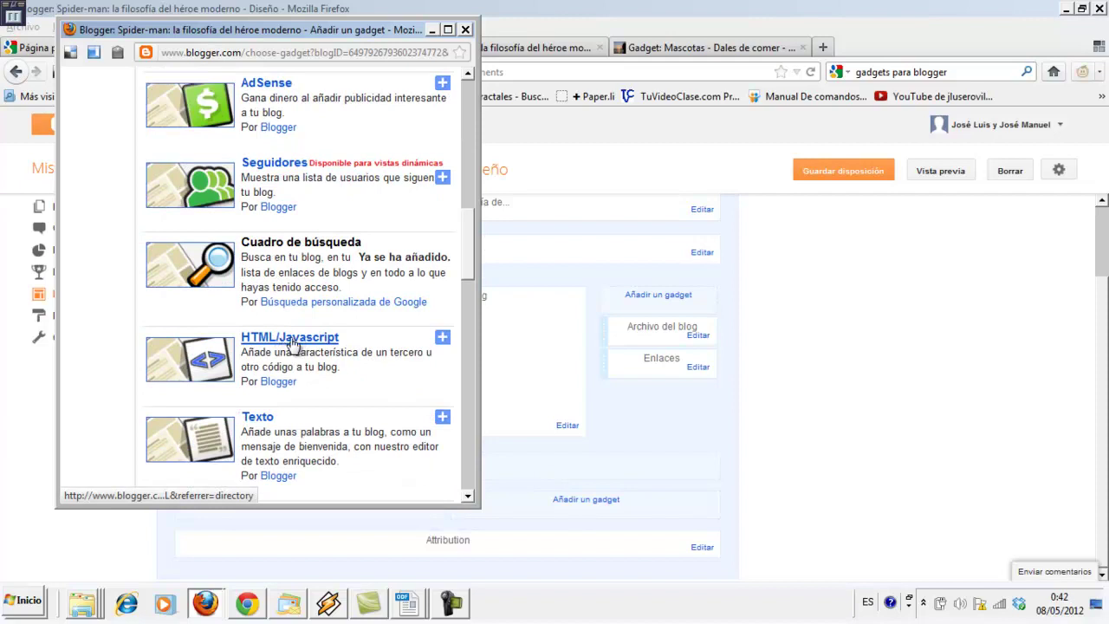
{"action": "left_click", "coordinate": [443, 344]}
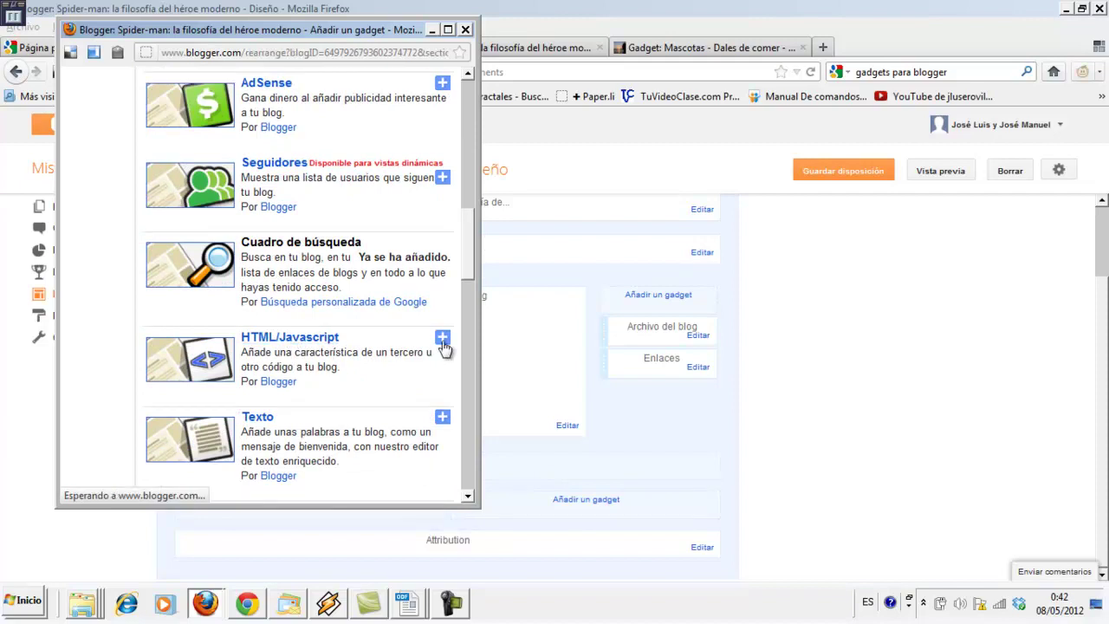
{"action": "left_click", "coordinate": [267, 265]}
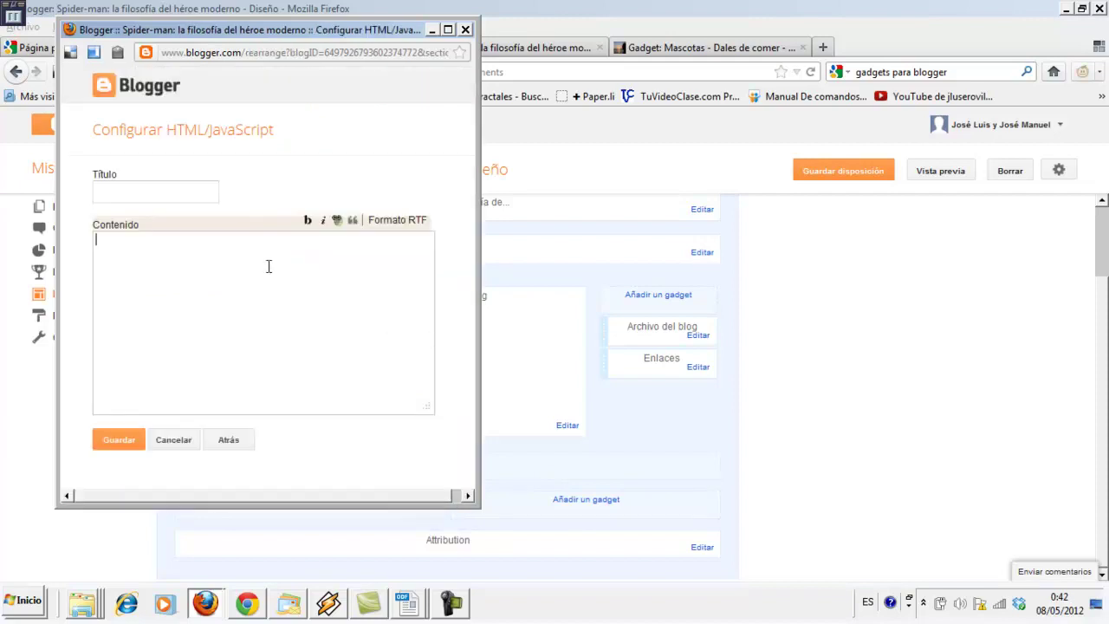
{"action": "right_click", "coordinate": [268, 266]}
{"action": "left_click", "coordinate": [302, 332]}
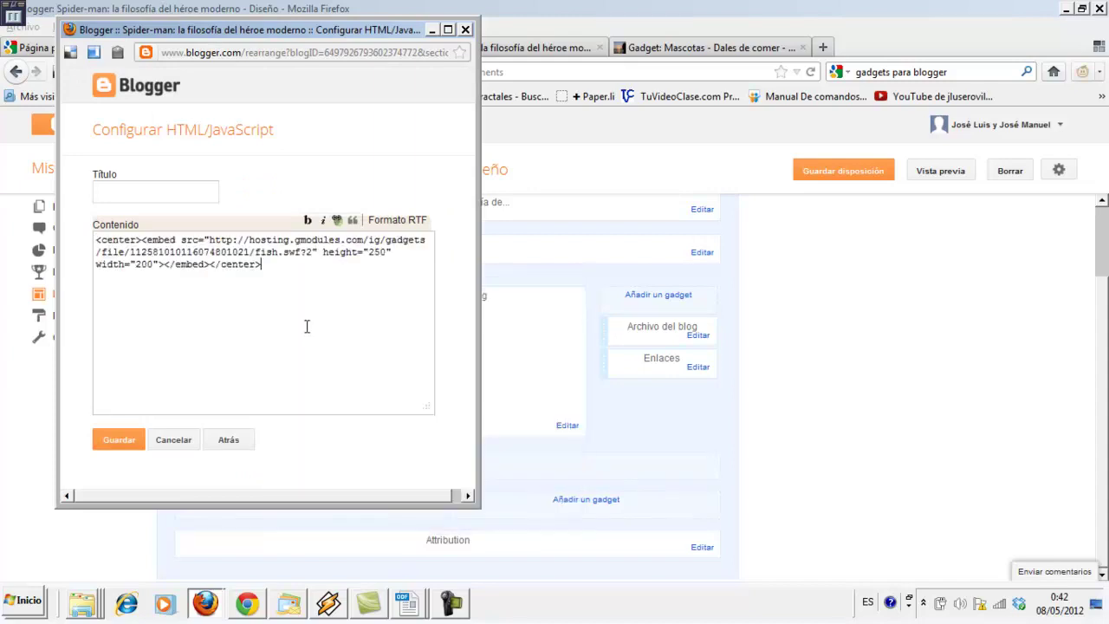
Save the gadget and the layout, then view the live blog.
{"action": "left_click", "coordinate": [127, 440]}
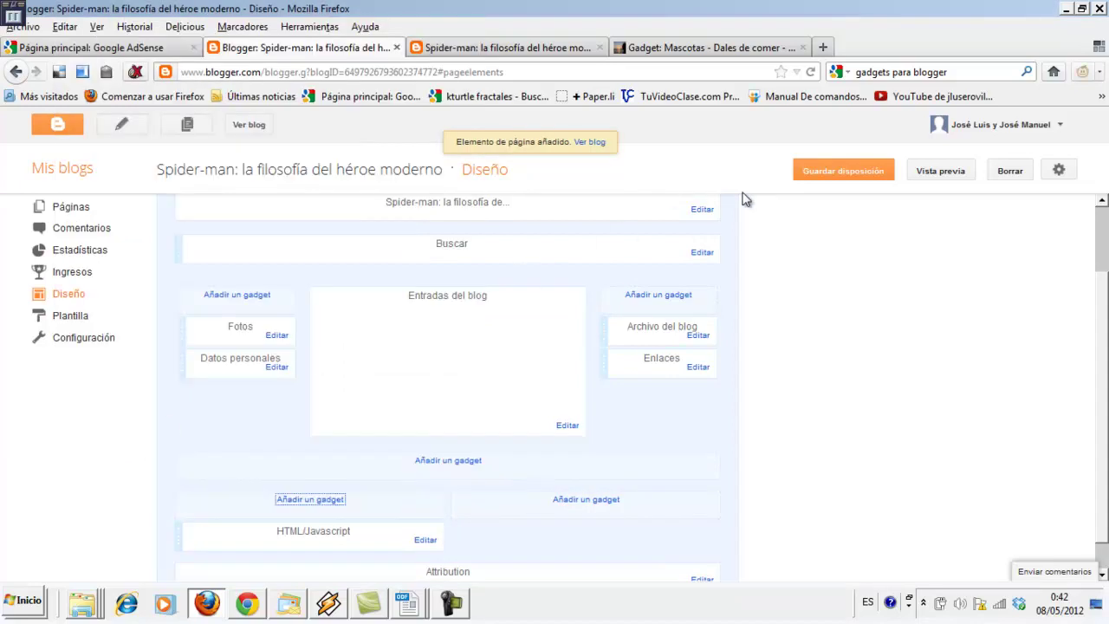
{"action": "left_click", "coordinate": [802, 178]}
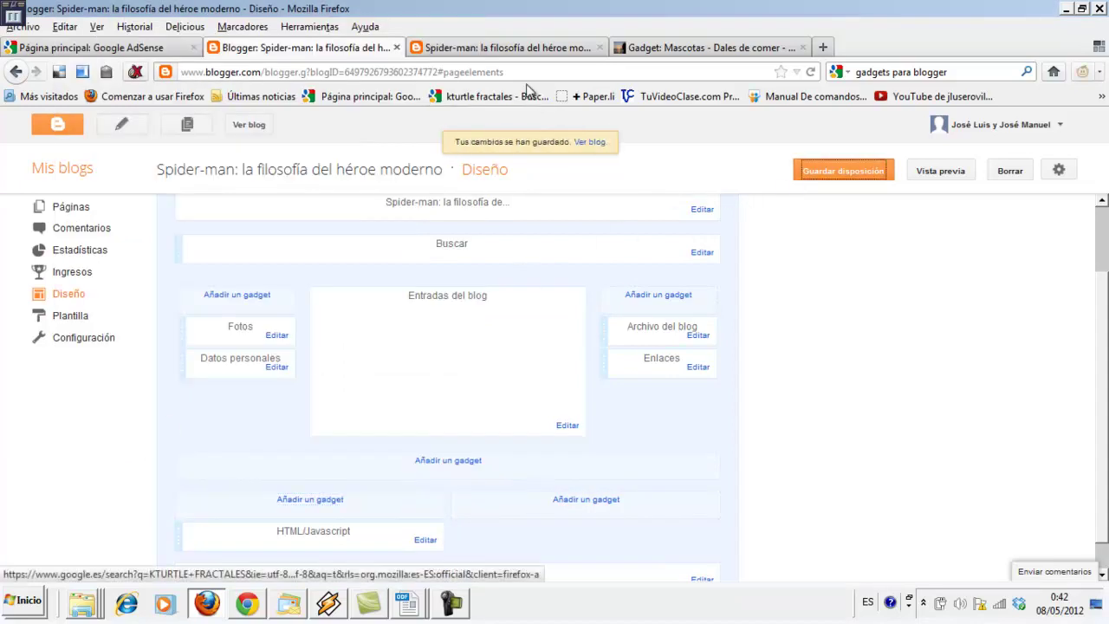
{"action": "left_click", "coordinate": [509, 48]}
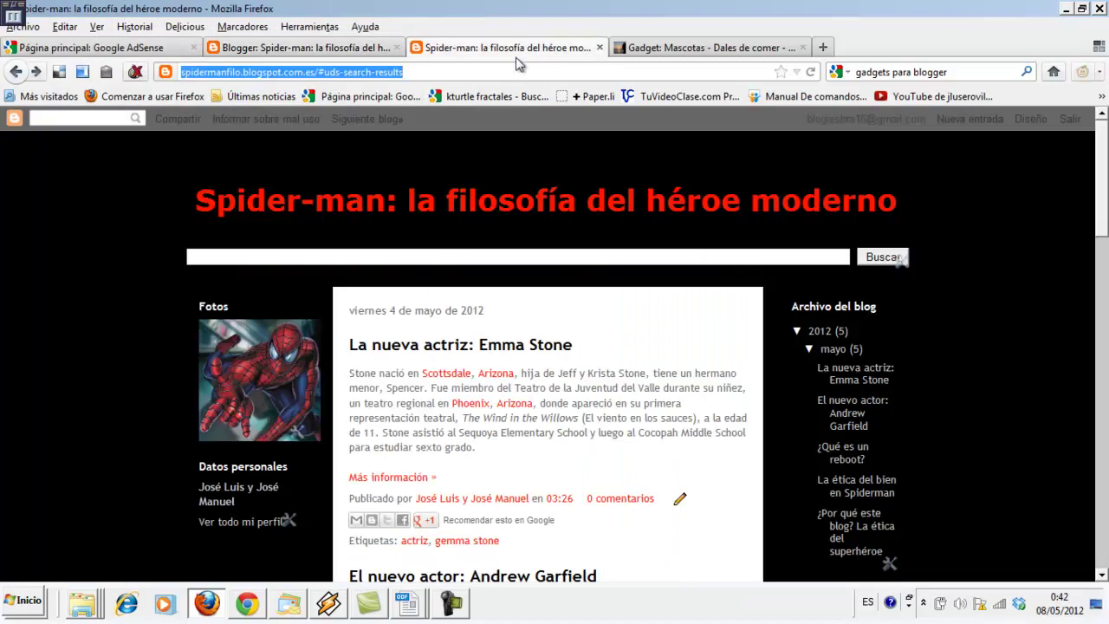
Reload the live Spider-man blog and scroll through its posts to find the new fish widget.
{"action": "left_click", "coordinate": [809, 72]}
{"action": "scroll", "coordinate": [528, 211], "scroll_direction": "down", "scroll_amount": 10}
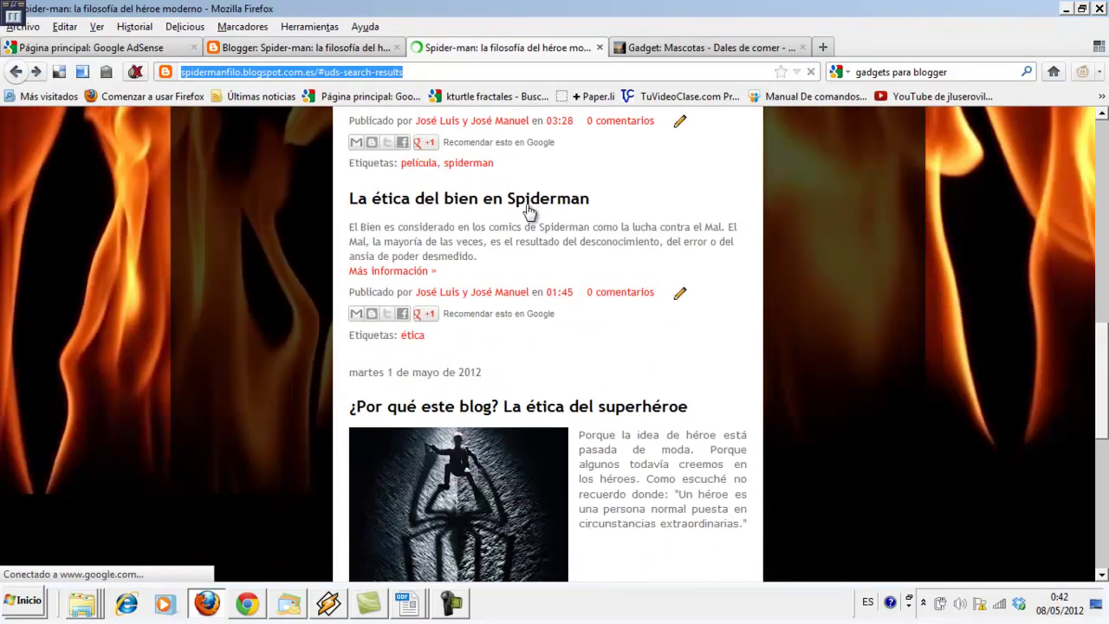
{"action": "scroll", "coordinate": [528, 211], "scroll_direction": "down", "scroll_amount": 3}
{"action": "scroll", "coordinate": [528, 211], "scroll_direction": "down", "scroll_amount": 10}
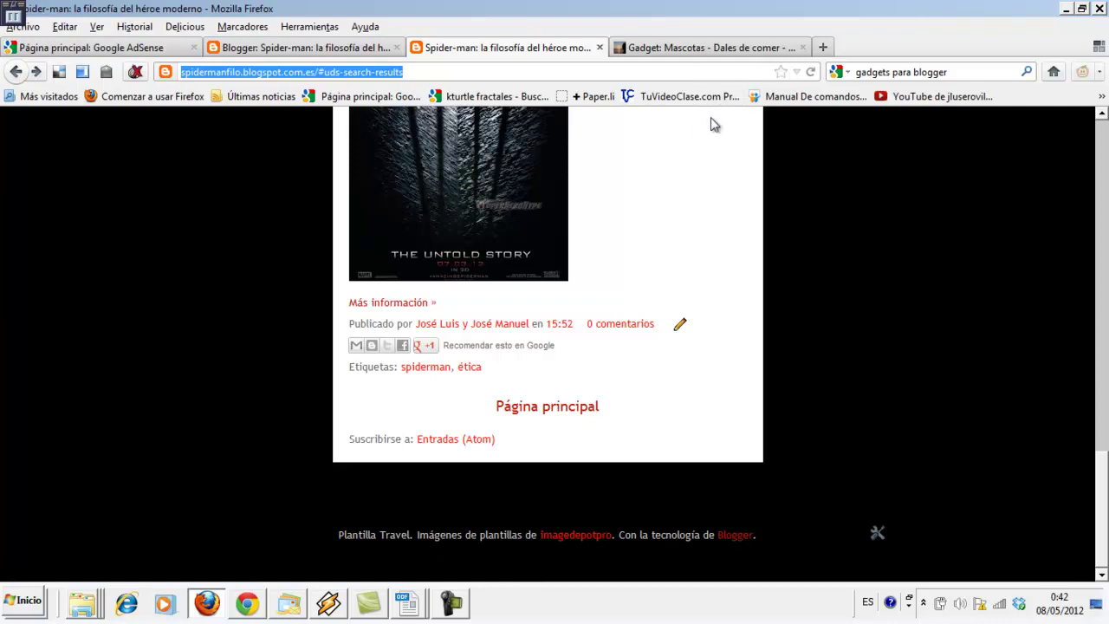
{"action": "left_click", "coordinate": [811, 73]}
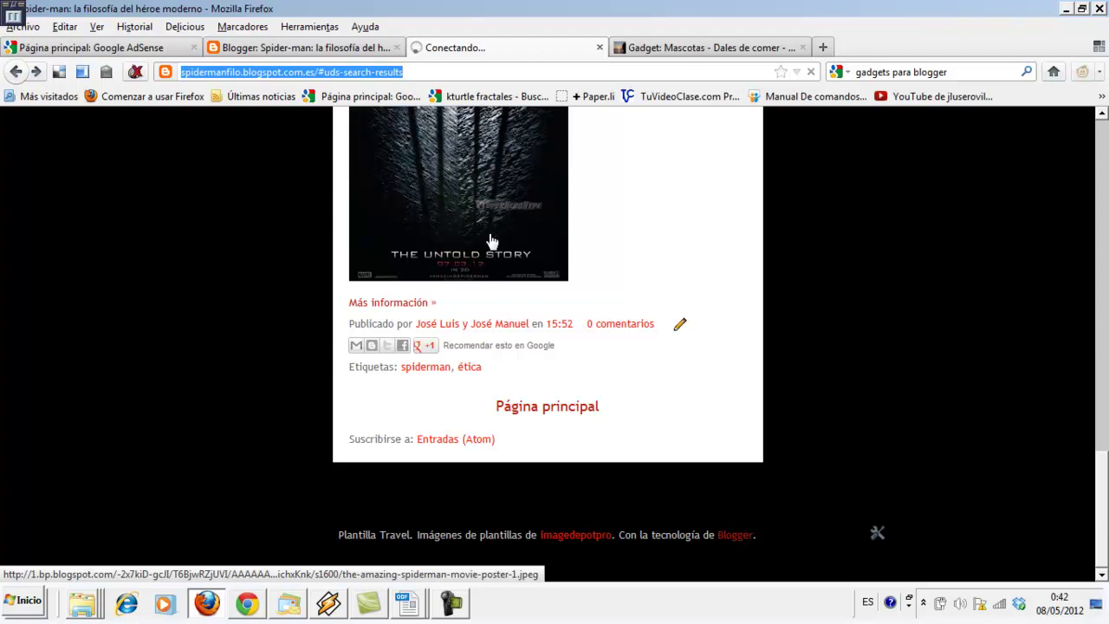
{"action": "scroll", "coordinate": [628, 280], "scroll_direction": "up", "scroll_amount": 10}
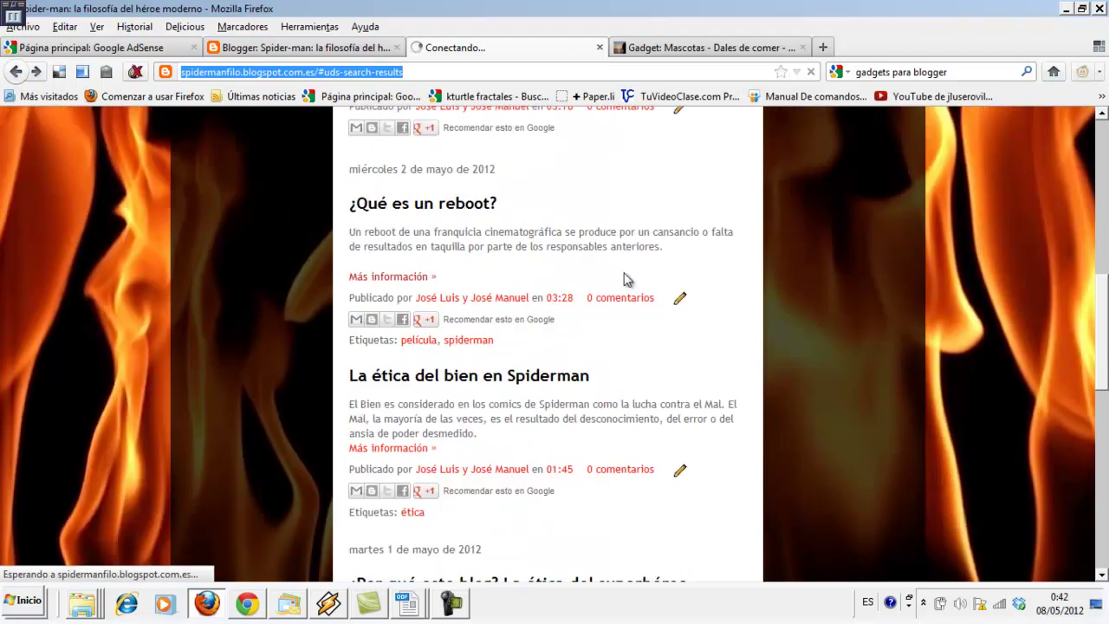
{"action": "scroll", "coordinate": [628, 280], "scroll_direction": "up", "scroll_amount": 10}
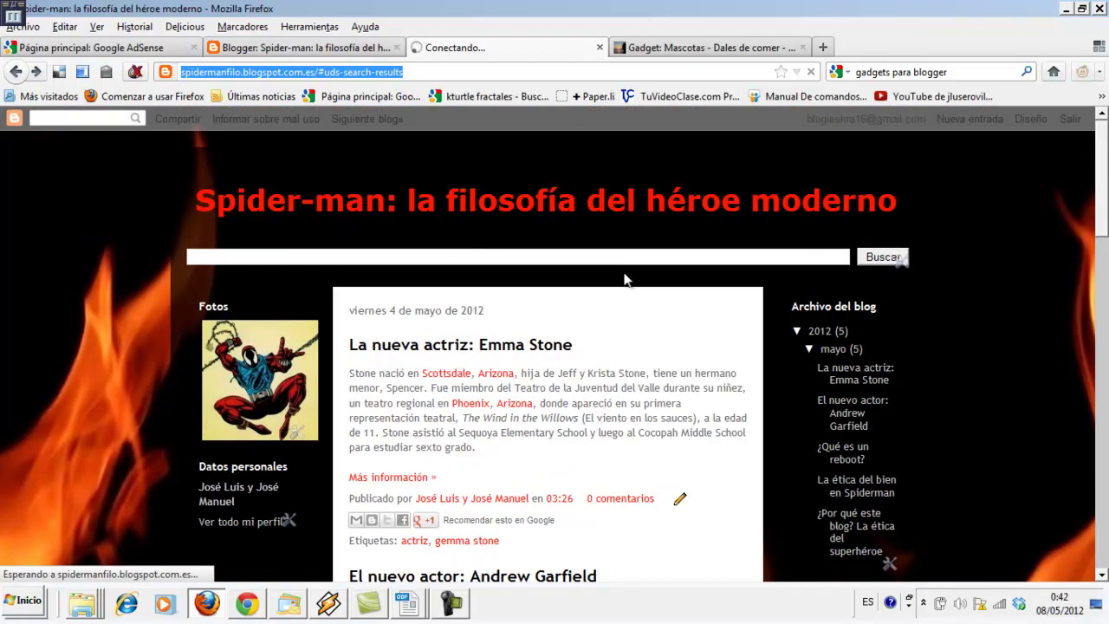
{"action": "scroll", "coordinate": [628, 280], "scroll_direction": "down", "scroll_amount": 10}
{"action": "scroll", "coordinate": [628, 280], "scroll_direction": "down", "scroll_amount": 10}
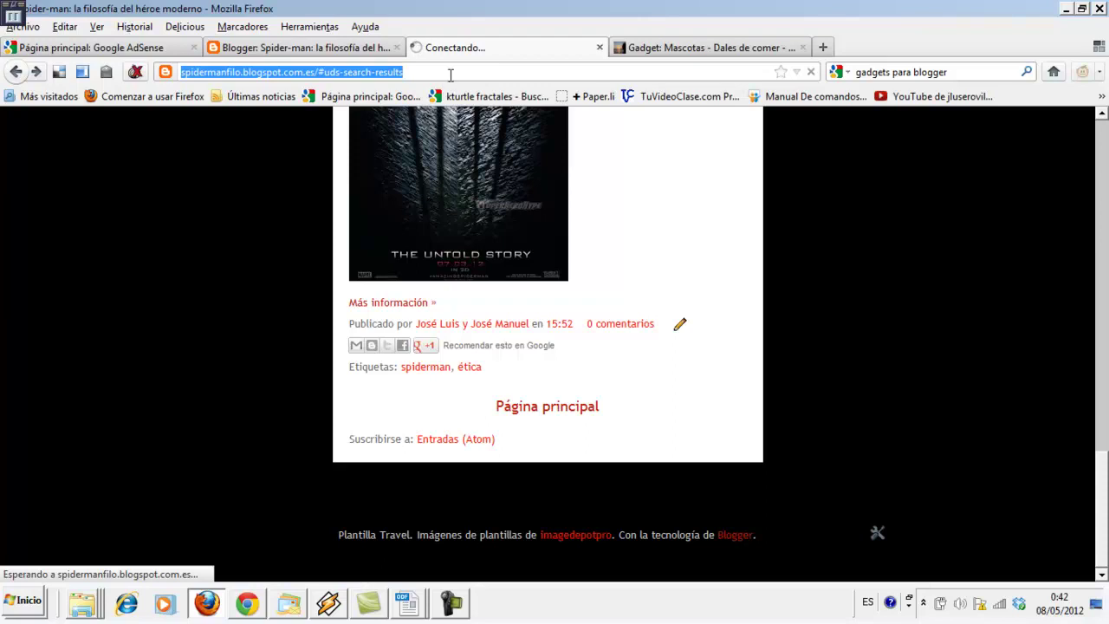
{"action": "scroll", "coordinate": [460, 156], "scroll_direction": "up", "scroll_amount": 10}
{"action": "scroll", "coordinate": [460, 156], "scroll_direction": "up", "scroll_amount": 10}
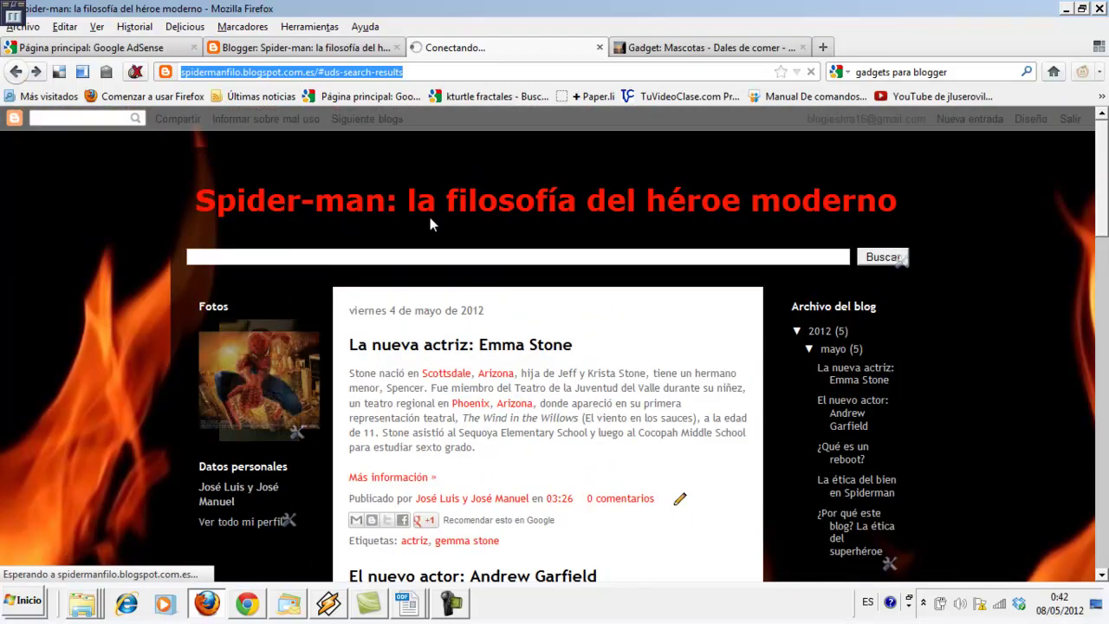
{"action": "scroll", "coordinate": [419, 189], "scroll_direction": "down", "scroll_amount": 10}
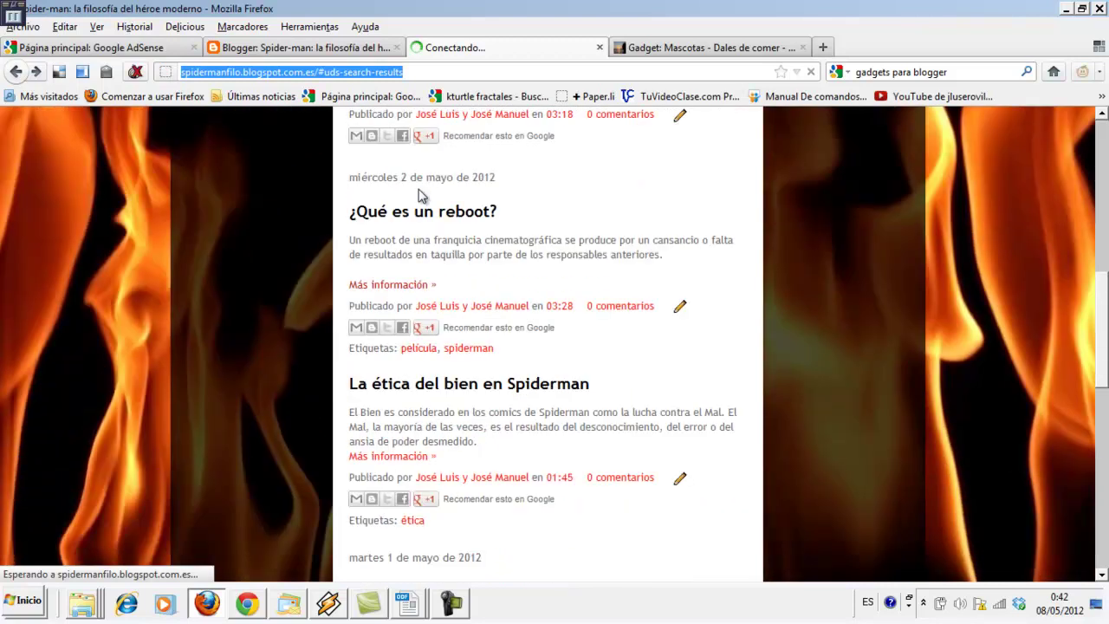
{"action": "scroll", "coordinate": [420, 195], "scroll_direction": "down", "scroll_amount": 5}
{"action": "scroll", "coordinate": [420, 195], "scroll_direction": "down", "scroll_amount": 2}
{"action": "scroll", "coordinate": [419, 195], "scroll_direction": "down", "scroll_amount": 5}
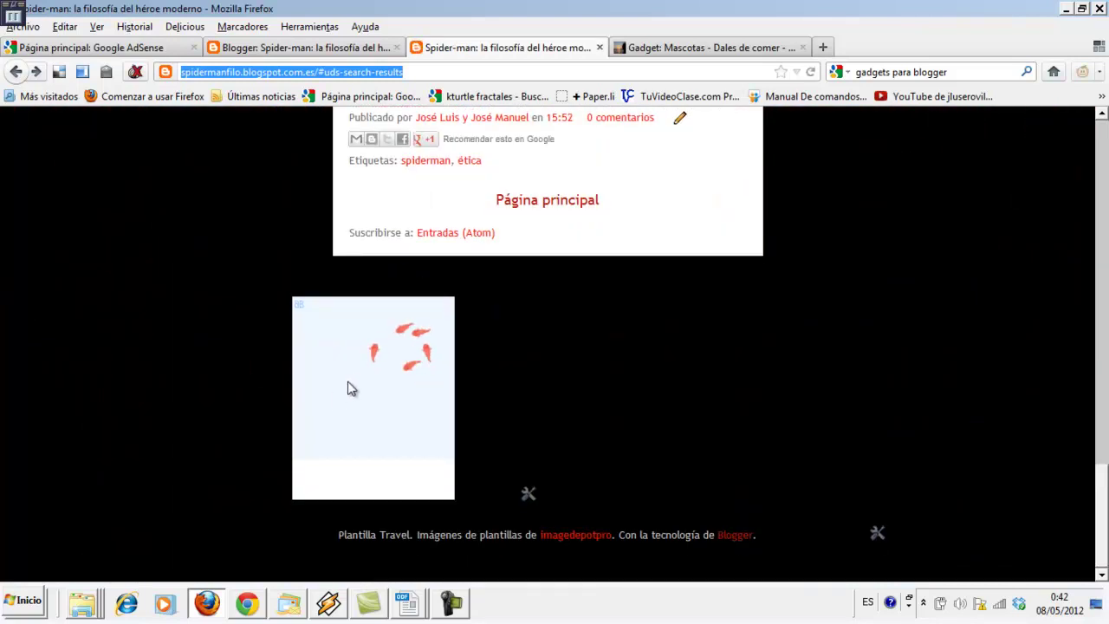
Feed the fish in the blog's widget, then list the open Writer documents.
{"action": "left_click", "coordinate": [329, 401]}
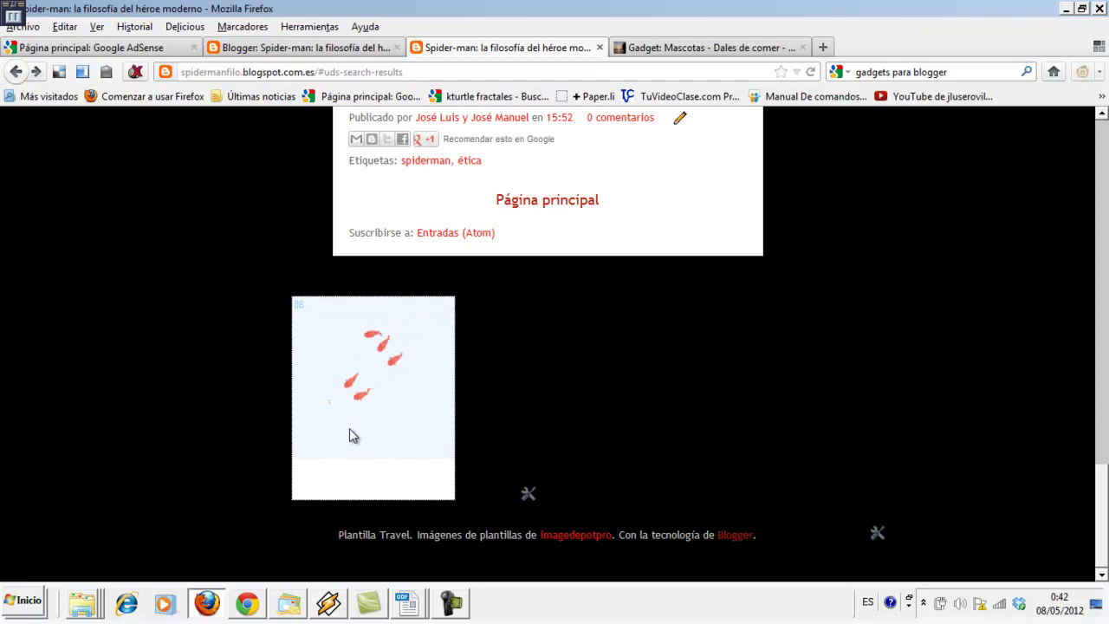
{"action": "scroll", "coordinate": [425, 401], "scroll_direction": "up", "scroll_amount": 5}
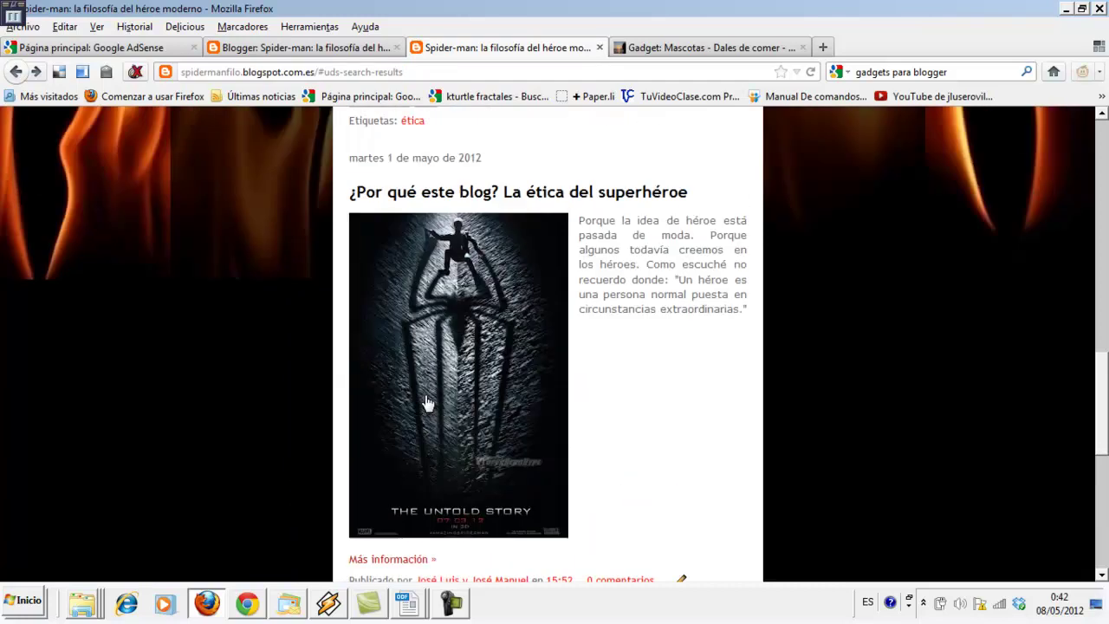
{"action": "scroll", "coordinate": [422, 396], "scroll_direction": "up", "scroll_amount": 10}
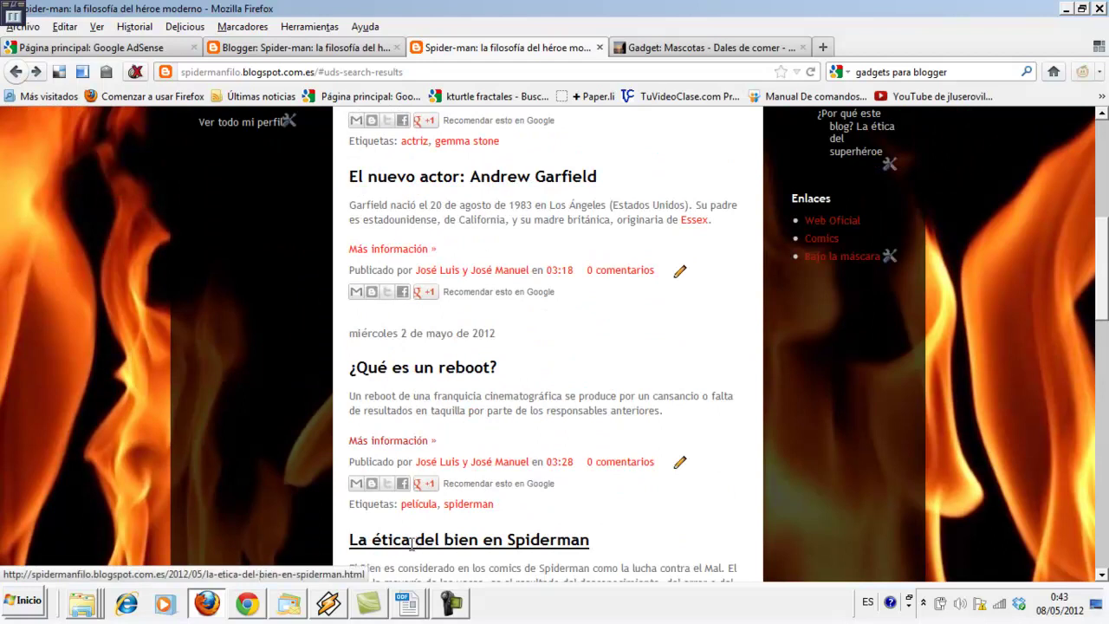
{"action": "left_click", "coordinate": [407, 604]}
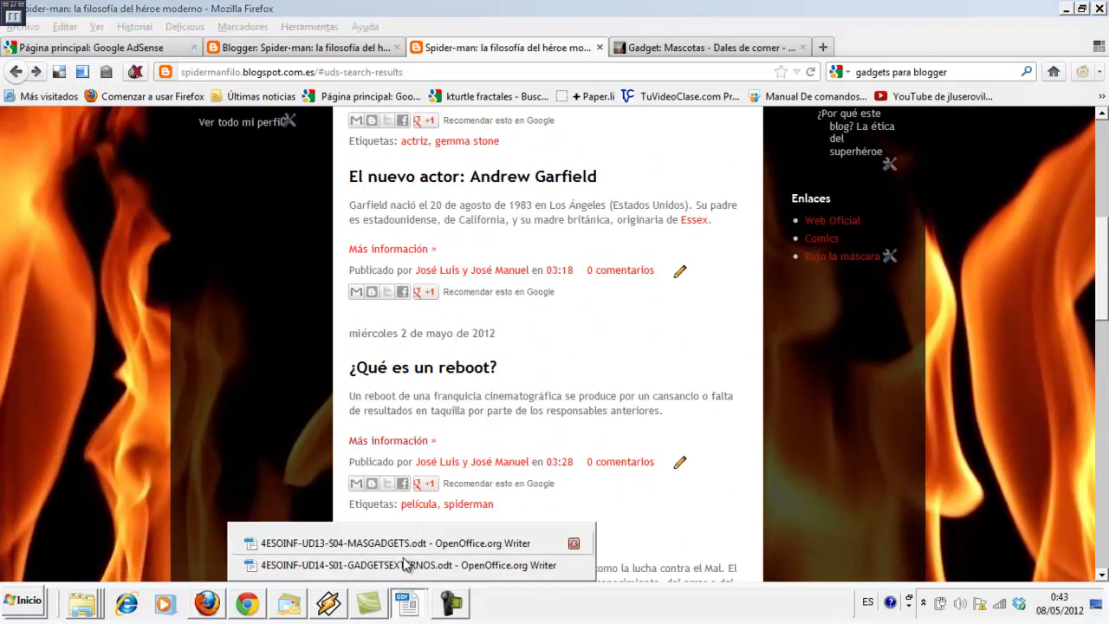
Open 4ESOINF-UD14-S01-GADGETSEXTERNOS.odt and scroll to Ejercicio 2, 'Contador de visitas'.
{"action": "left_click", "coordinate": [407, 564]}
{"action": "scroll", "coordinate": [370, 421], "scroll_direction": "down", "scroll_amount": 5}
{"action": "scroll", "coordinate": [370, 422], "scroll_direction": "down", "scroll_amount": 5}
{"action": "scroll", "coordinate": [370, 422], "scroll_direction": "down", "scroll_amount": 5}
{"action": "scroll", "coordinate": [370, 421], "scroll_direction": "down", "scroll_amount": 5}
{"action": "scroll", "coordinate": [370, 422], "scroll_direction": "down", "scroll_amount": 5}
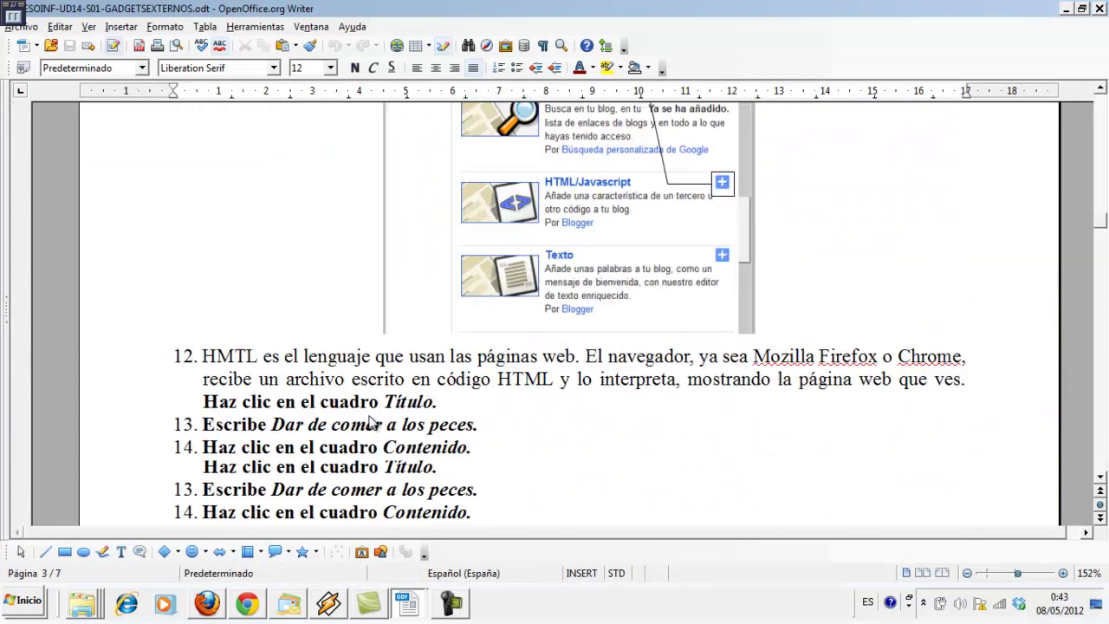
{"action": "scroll", "coordinate": [370, 422], "scroll_direction": "down", "scroll_amount": 5}
{"action": "scroll", "coordinate": [368, 422], "scroll_direction": "down", "scroll_amount": 5}
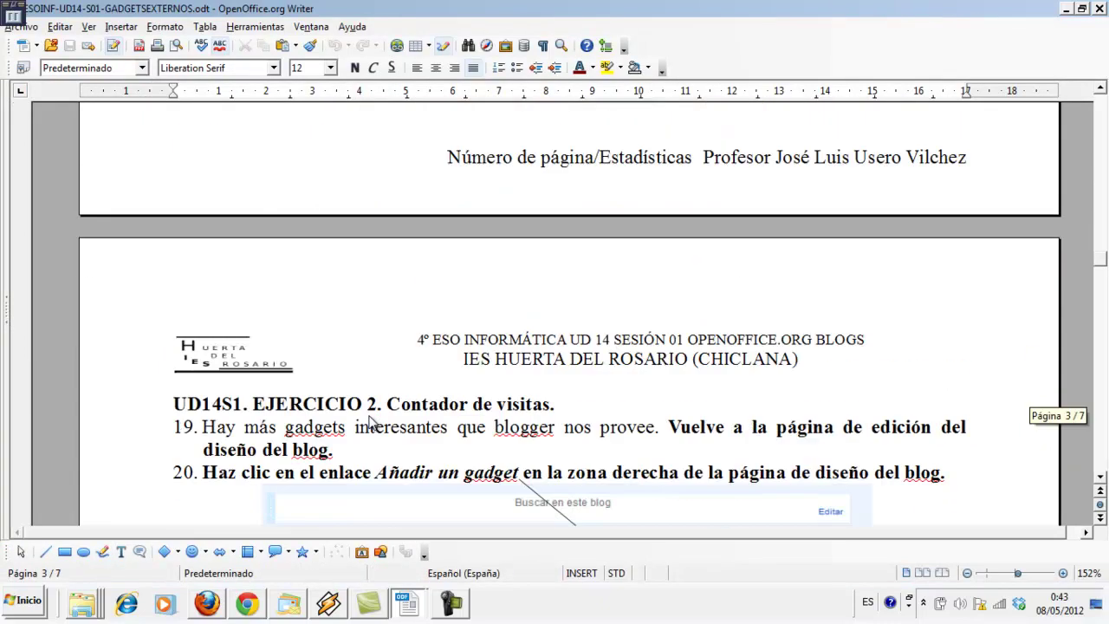
{"action": "scroll", "coordinate": [368, 422], "scroll_direction": "down", "scroll_amount": 2}
{"action": "scroll", "coordinate": [369, 422], "scroll_direction": "down", "scroll_amount": 1}
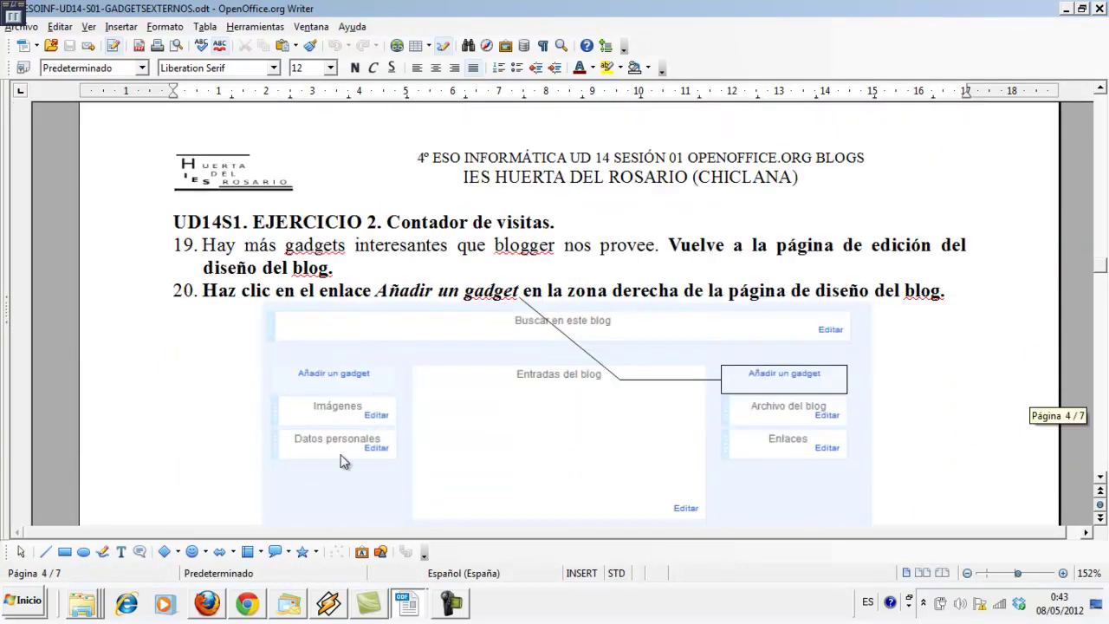
Add an Estadísticas del blog page-view counter gadget to the right sidebar.
{"action": "left_click", "coordinate": [211, 605]}
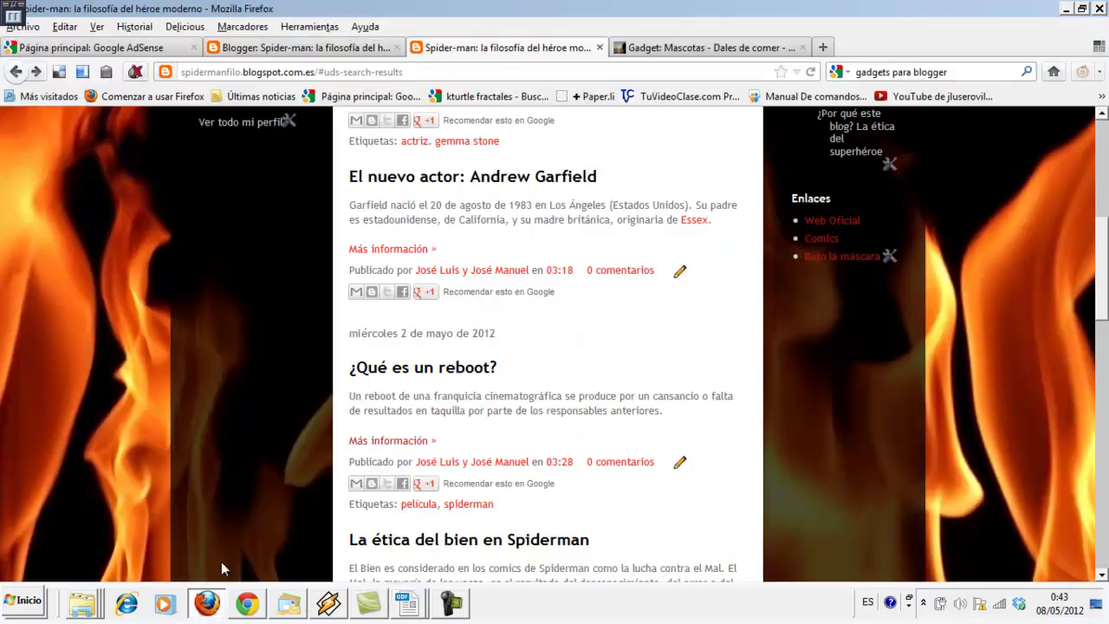
{"action": "left_click", "coordinate": [371, 47]}
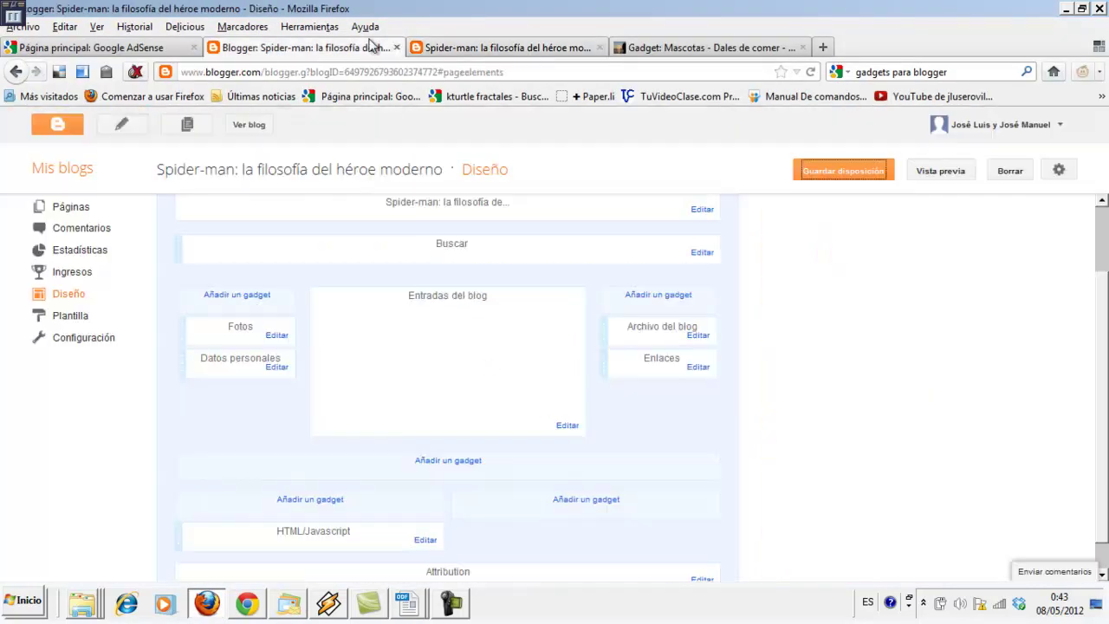
{"action": "left_click", "coordinate": [659, 295]}
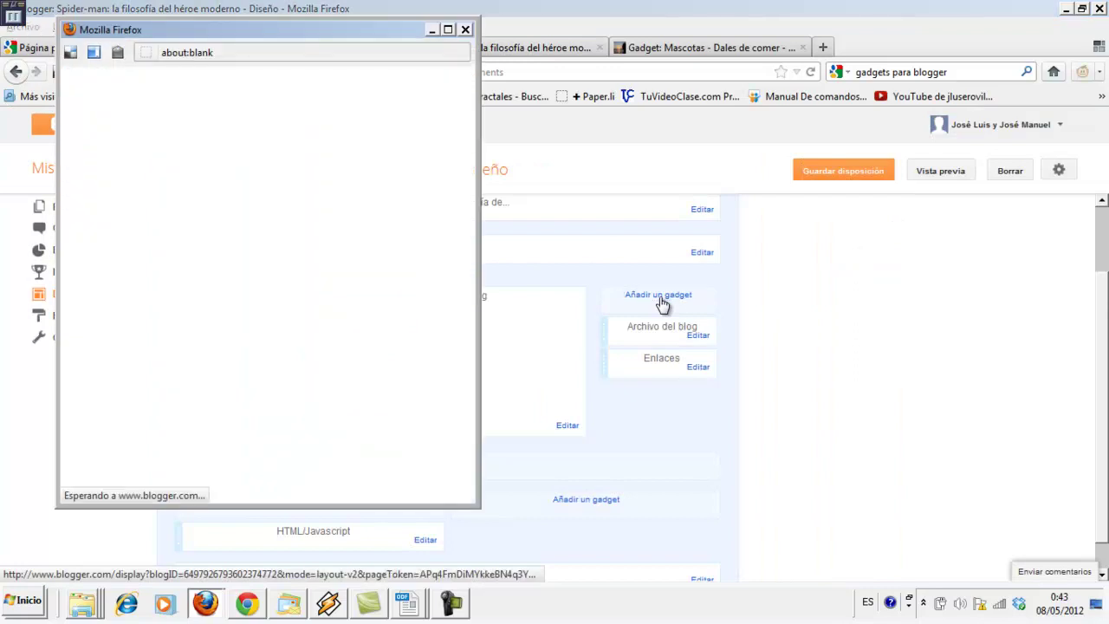
{"action": "left_click_drag", "start_coordinate": [467, 116], "coordinate": [461, 204]}
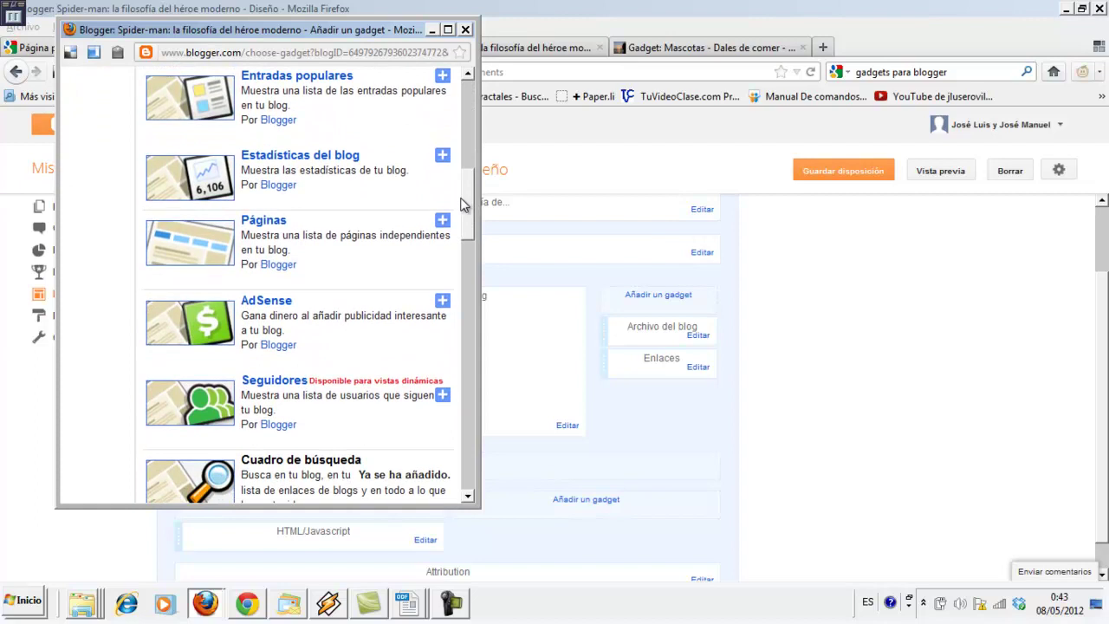
{"action": "left_click", "coordinate": [442, 157]}
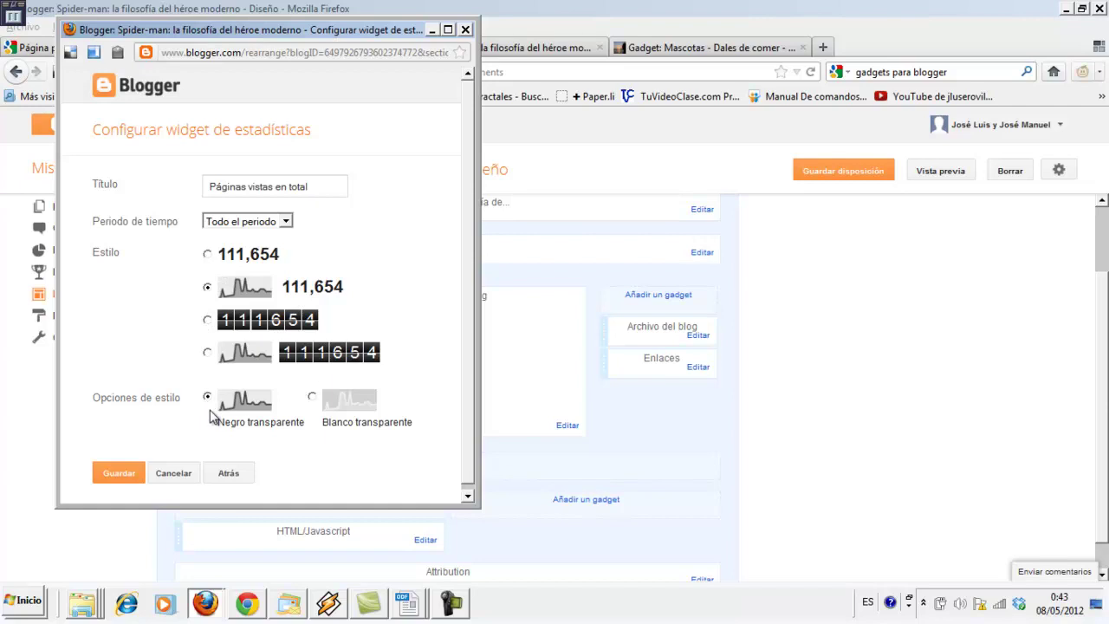
{"action": "left_click", "coordinate": [119, 473]}
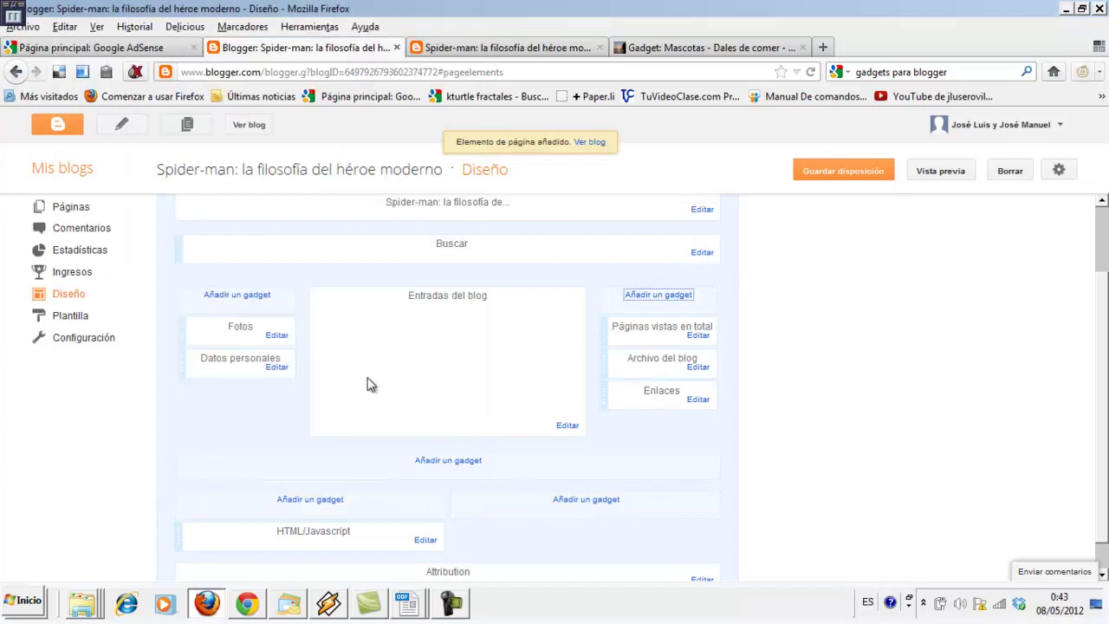
Retitle the counter gadget 'Visitas' and save the layout.
{"action": "left_click", "coordinate": [698, 335]}
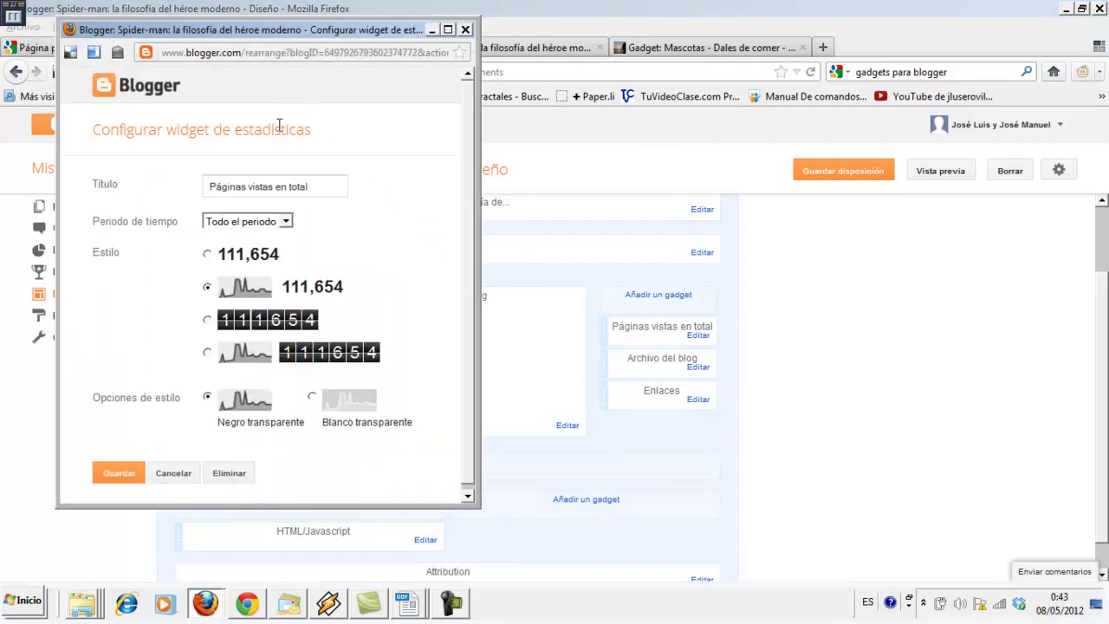
{"action": "left_click_drag", "start_coordinate": [320, 189], "coordinate": [83, 169]}
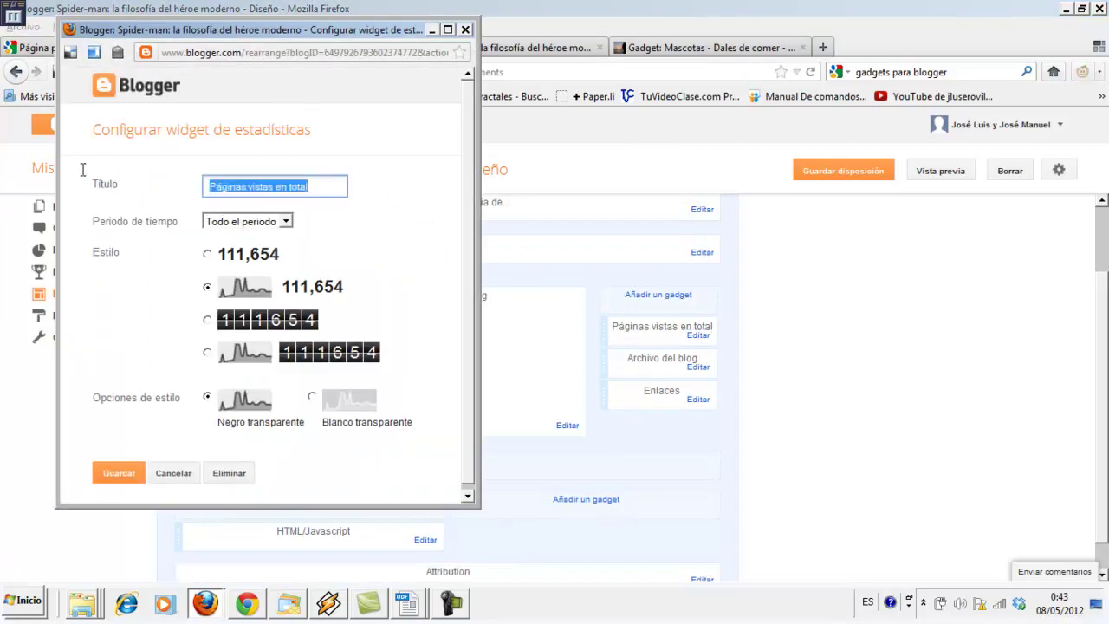
{"action": "type", "text": "Visitas"}
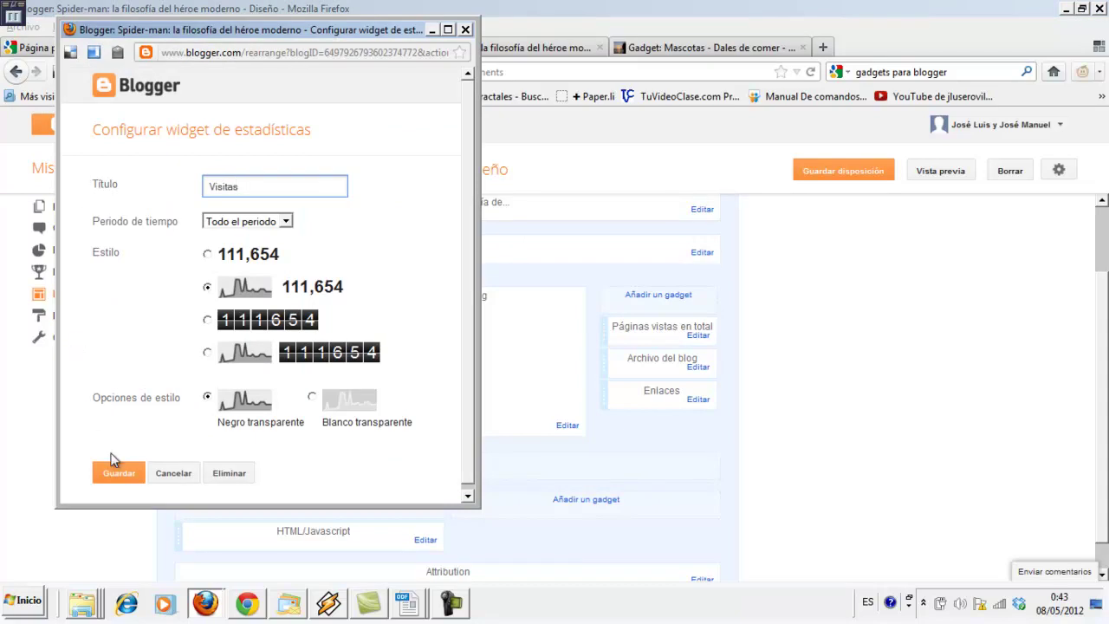
{"action": "left_click", "coordinate": [112, 468]}
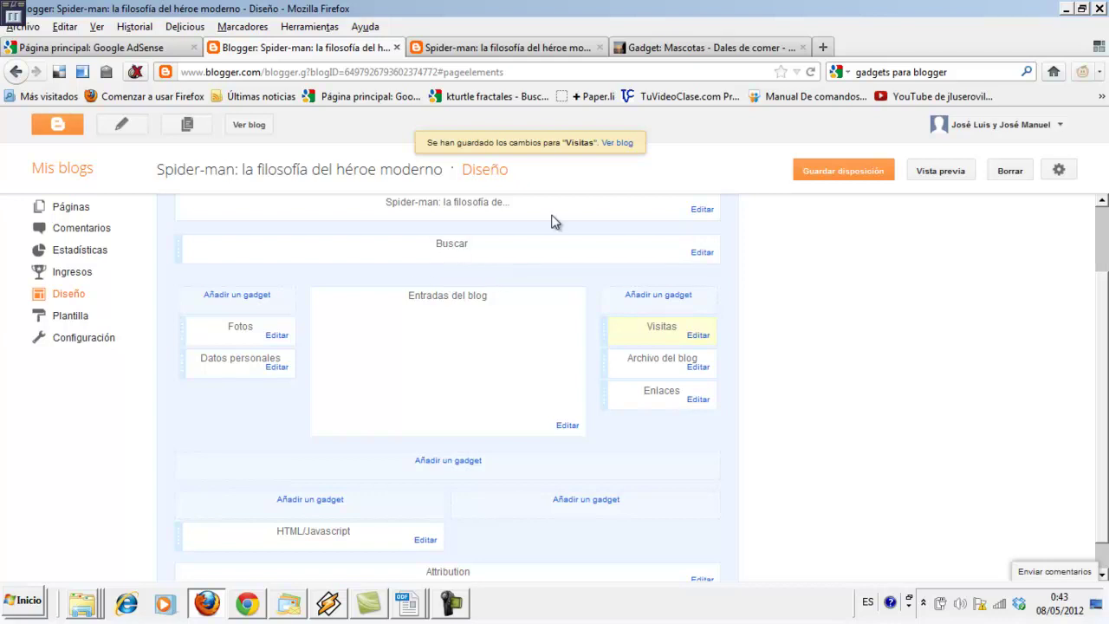
{"action": "left_click", "coordinate": [819, 174]}
Reload the live blog and look over the new Visitas counter.
{"action": "left_click", "coordinate": [531, 48]}
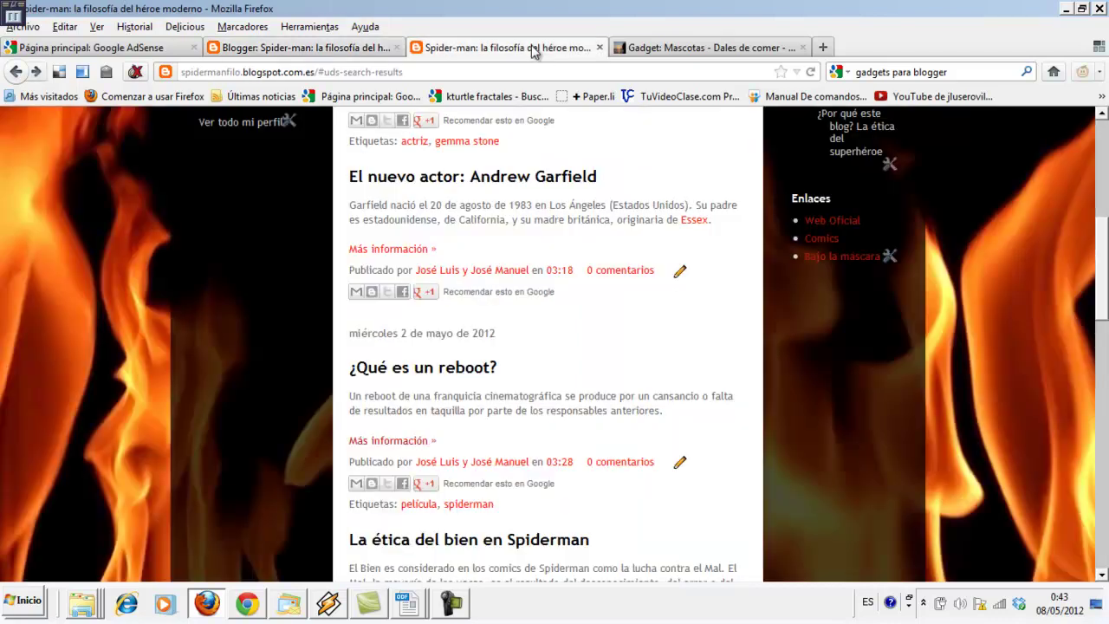
{"action": "left_click", "coordinate": [810, 71]}
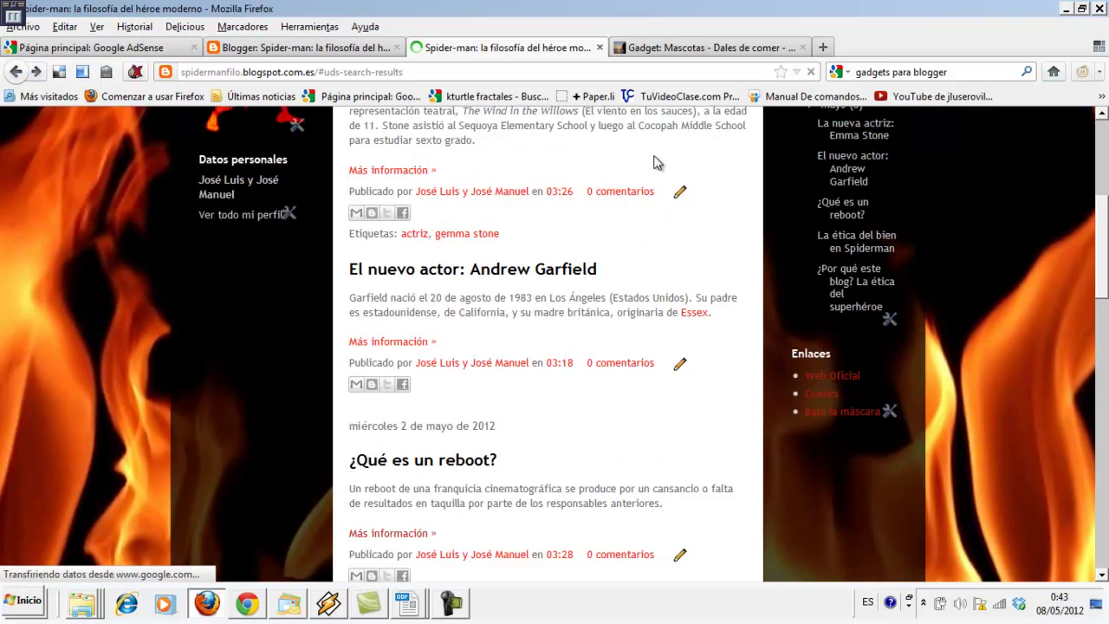
{"action": "scroll", "coordinate": [656, 162], "scroll_direction": "down", "scroll_amount": 15}
{"action": "scroll", "coordinate": [655, 162], "scroll_direction": "up", "scroll_amount": 5}
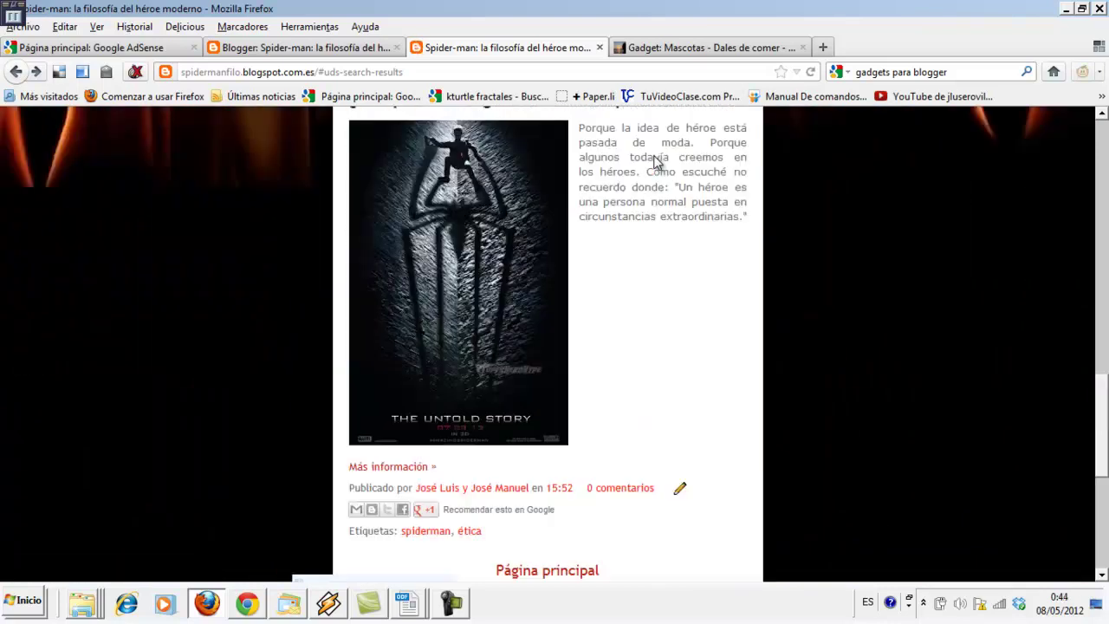
{"action": "scroll", "coordinate": [656, 162], "scroll_direction": "up", "scroll_amount": 5}
{"action": "scroll", "coordinate": [655, 162], "scroll_direction": "up", "scroll_amount": 5}
{"action": "scroll", "coordinate": [656, 162], "scroll_direction": "down", "scroll_amount": 2}
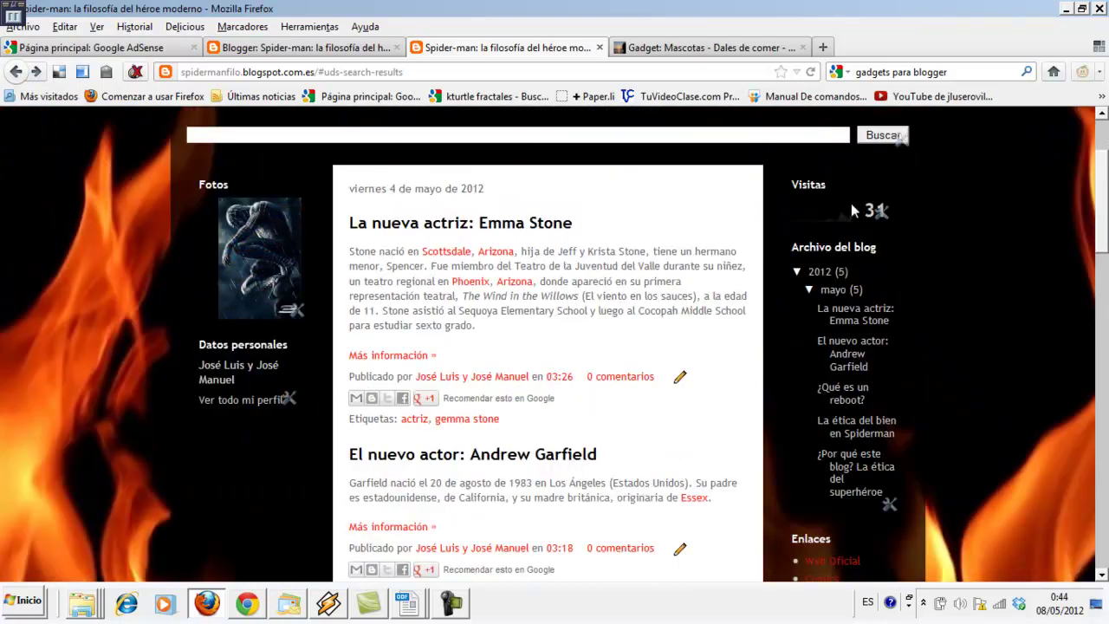
In the layout editor, drag the Visitas gadget below Enlaces at the sidebar's bottom.
{"action": "left_click", "coordinate": [364, 50]}
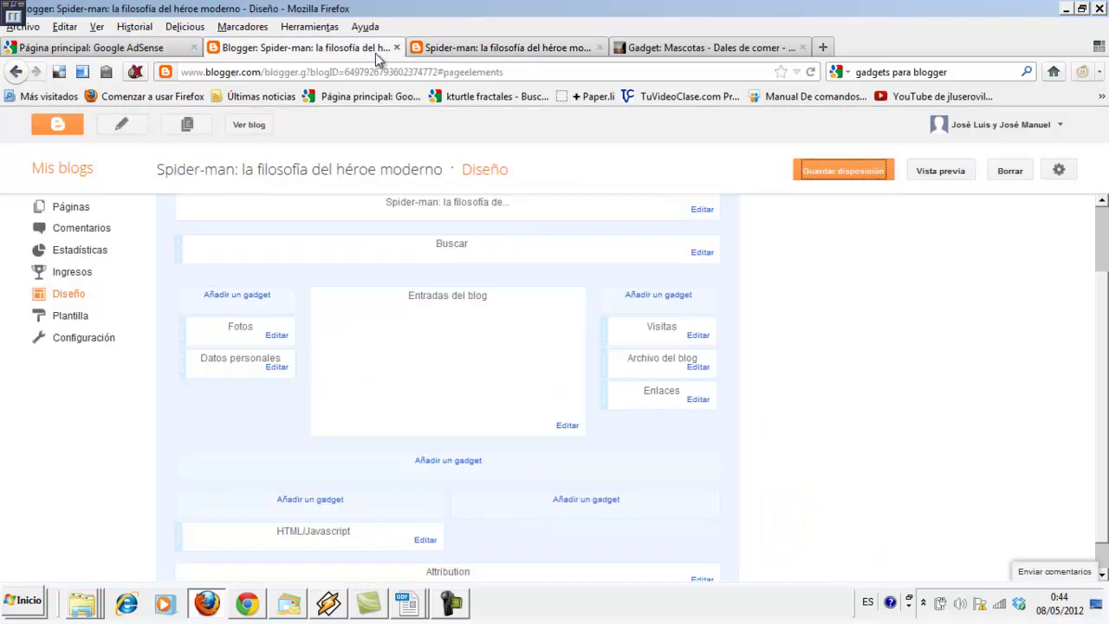
{"action": "scroll", "coordinate": [757, 291], "scroll_direction": "down", "scroll_amount": 1}
{"action": "left_click_drag", "start_coordinate": [664, 306], "coordinate": [669, 374]}
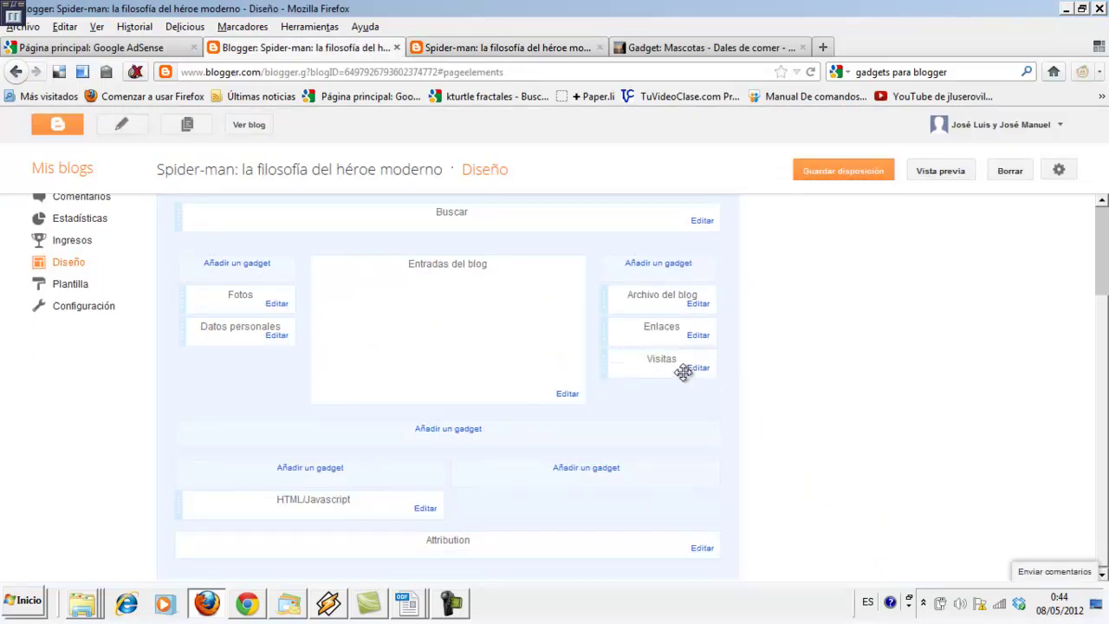
{"action": "left_click", "coordinate": [420, 604]}
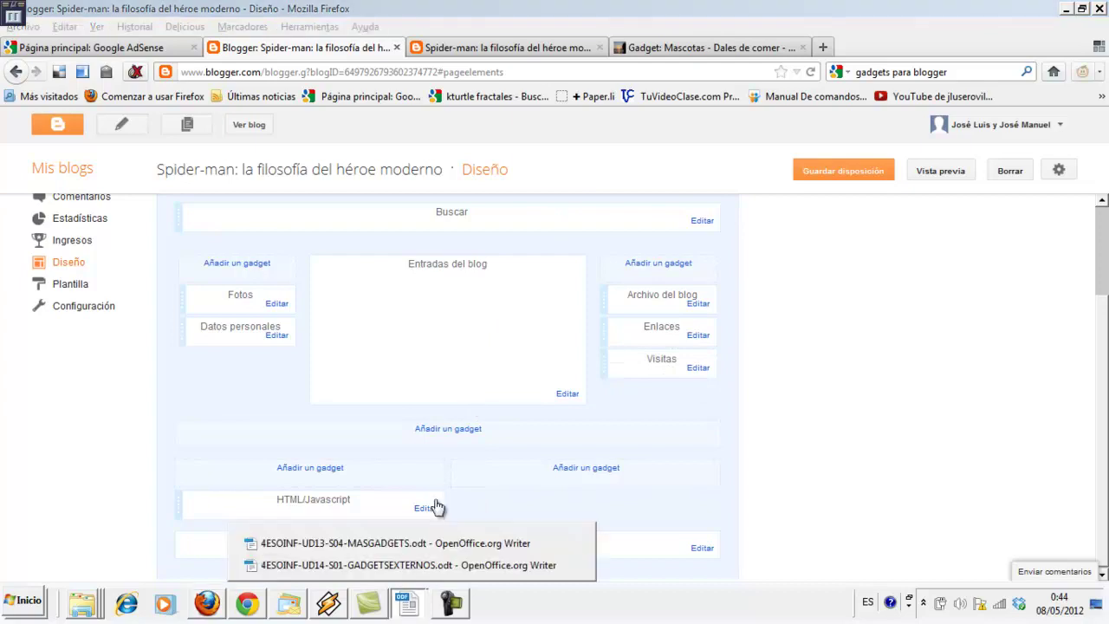
Scroll the GADGETSEXTERNOS worksheet to Ejercicio 3, 'Música en tu blog' (GOEAR), then return to Blogger.
{"action": "left_click", "coordinate": [425, 564]}
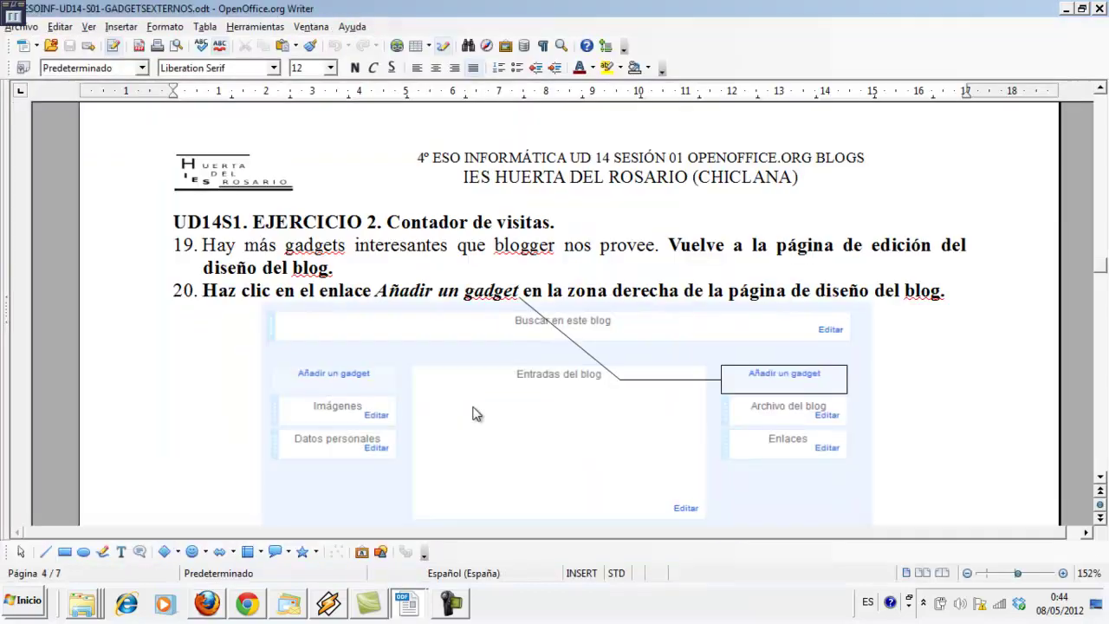
{"action": "scroll", "coordinate": [473, 422], "scroll_direction": "down", "scroll_amount": 10}
{"action": "scroll", "coordinate": [473, 421], "scroll_direction": "down", "scroll_amount": 5}
{"action": "scroll", "coordinate": [473, 416], "scroll_direction": "down", "scroll_amount": 8}
{"action": "scroll", "coordinate": [474, 405], "scroll_direction": "down", "scroll_amount": 5}
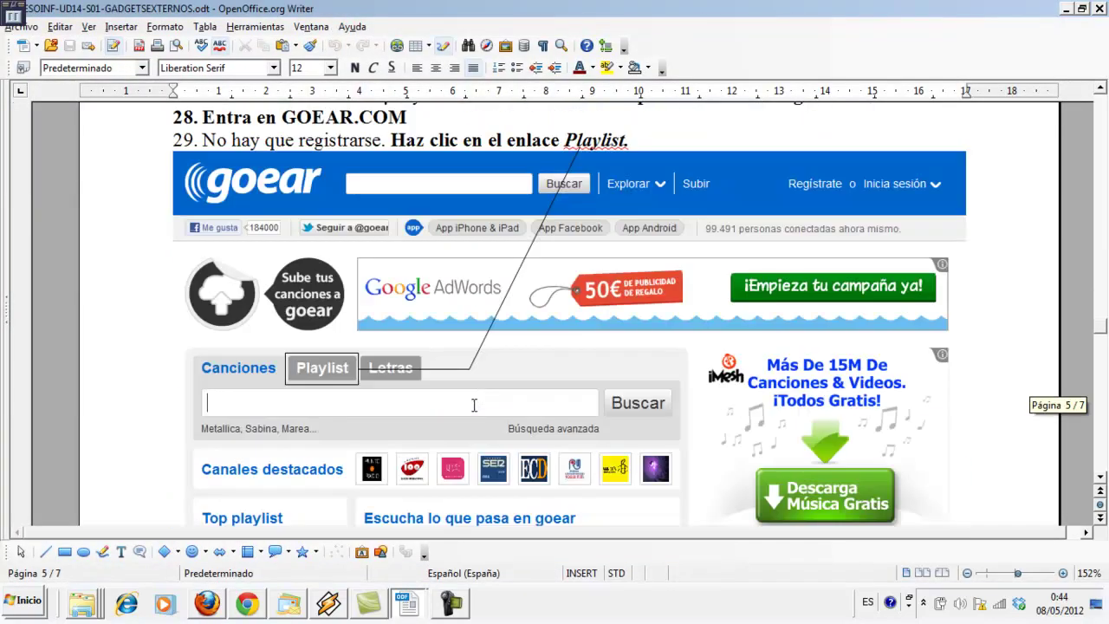
{"action": "scroll", "coordinate": [474, 405], "scroll_direction": "up", "scroll_amount": 3}
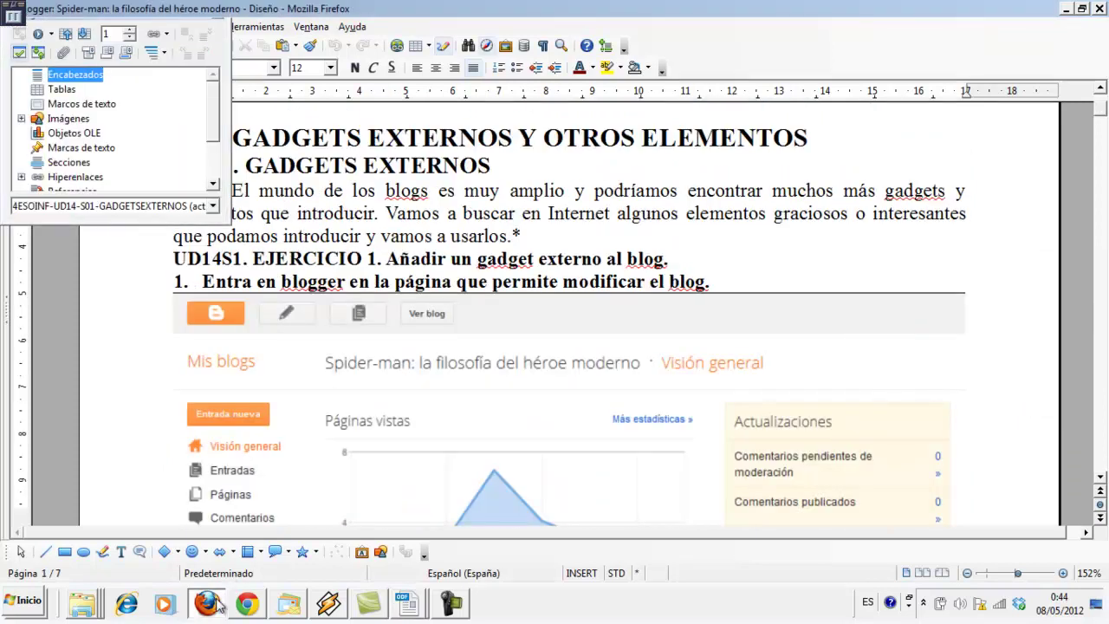
{"action": "left_click", "coordinate": [212, 604]}
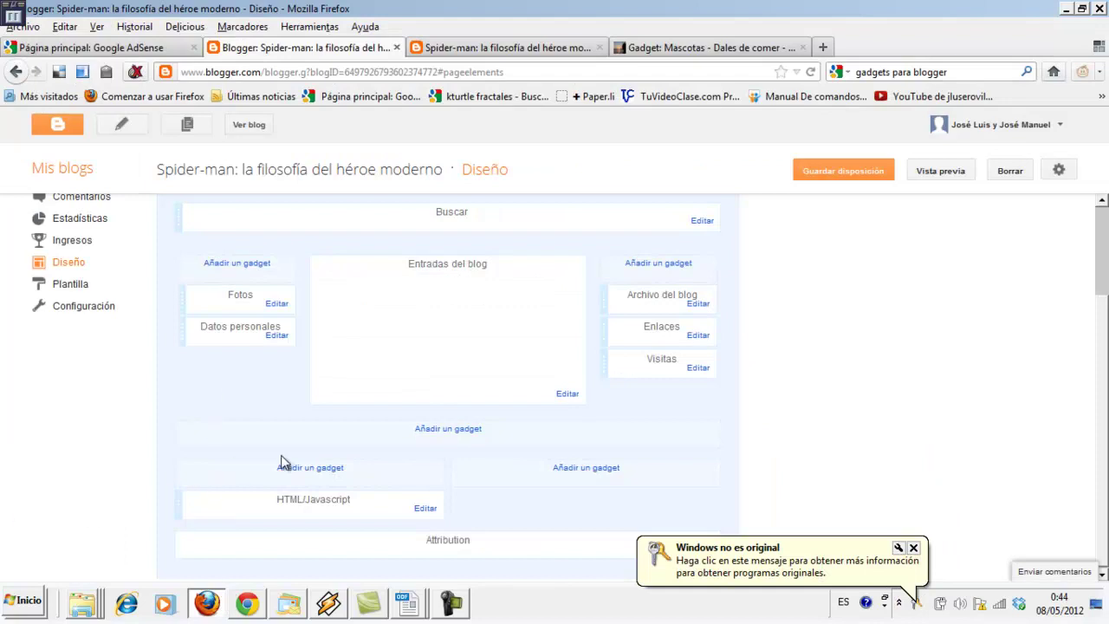
Load goear.com in the Gadget: Mascotas tab.
{"action": "left_click", "coordinate": [706, 48]}
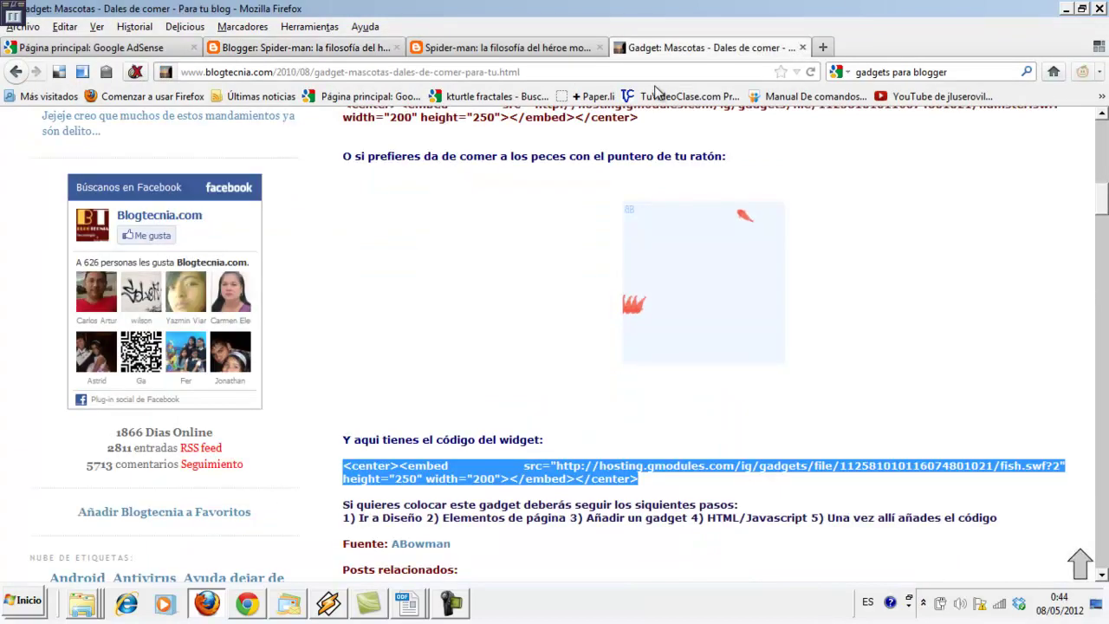
{"action": "left_click", "coordinate": [651, 72]}
{"action": "type", "text": "goear.com"}
{"action": "key", "text": "Return"}
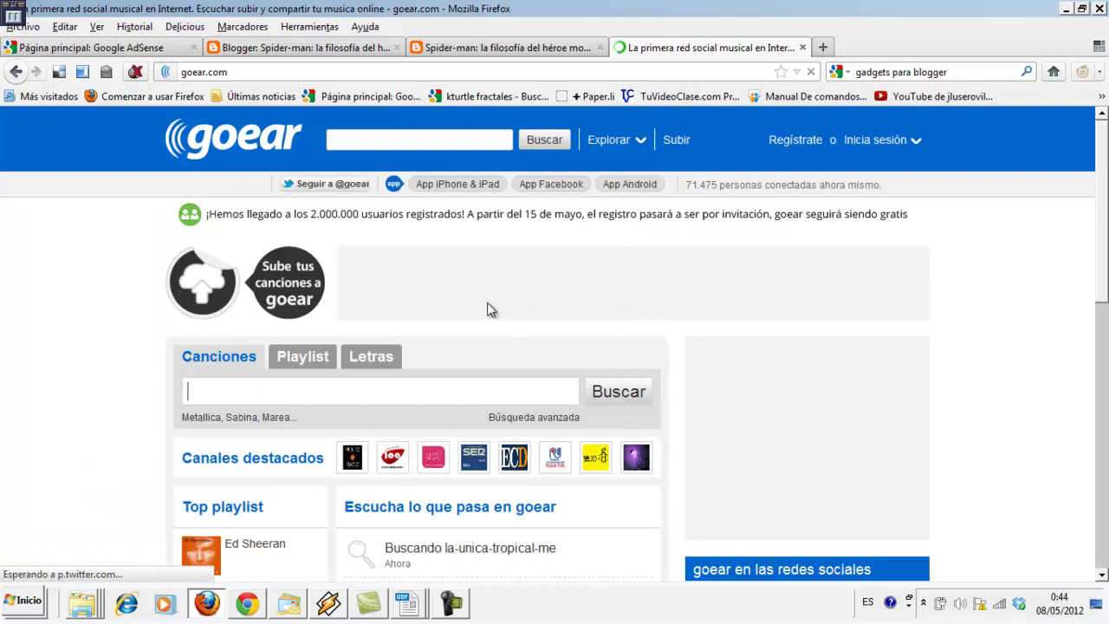
Search goear playlists for 'spiderman' and scroll the 8 results.
{"action": "left_click", "coordinate": [320, 362]}
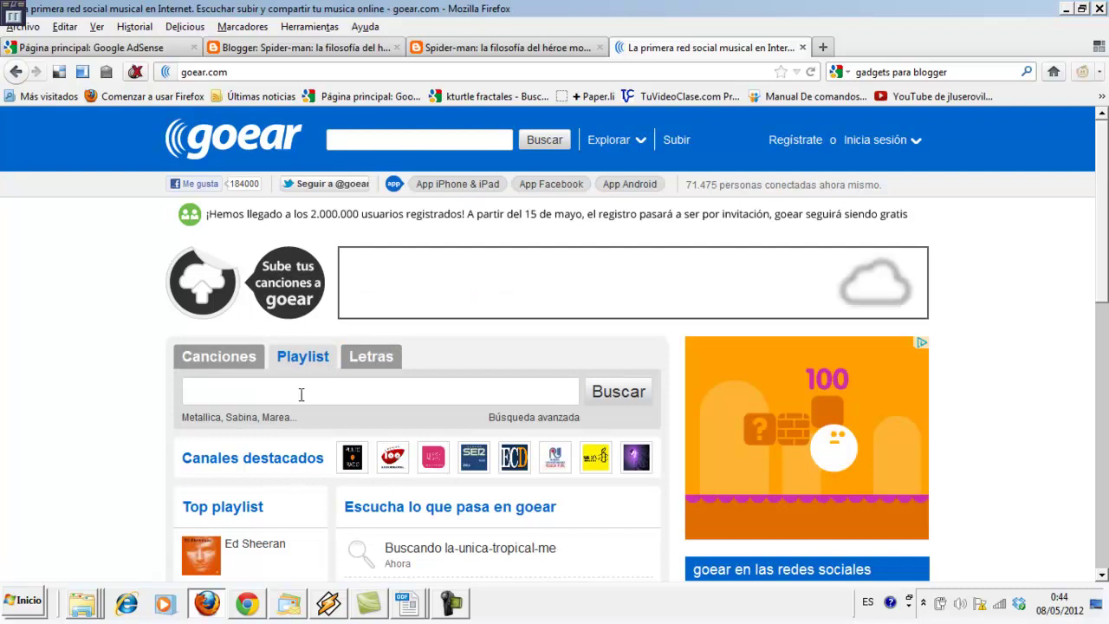
{"action": "type", "text": "spiderman"}
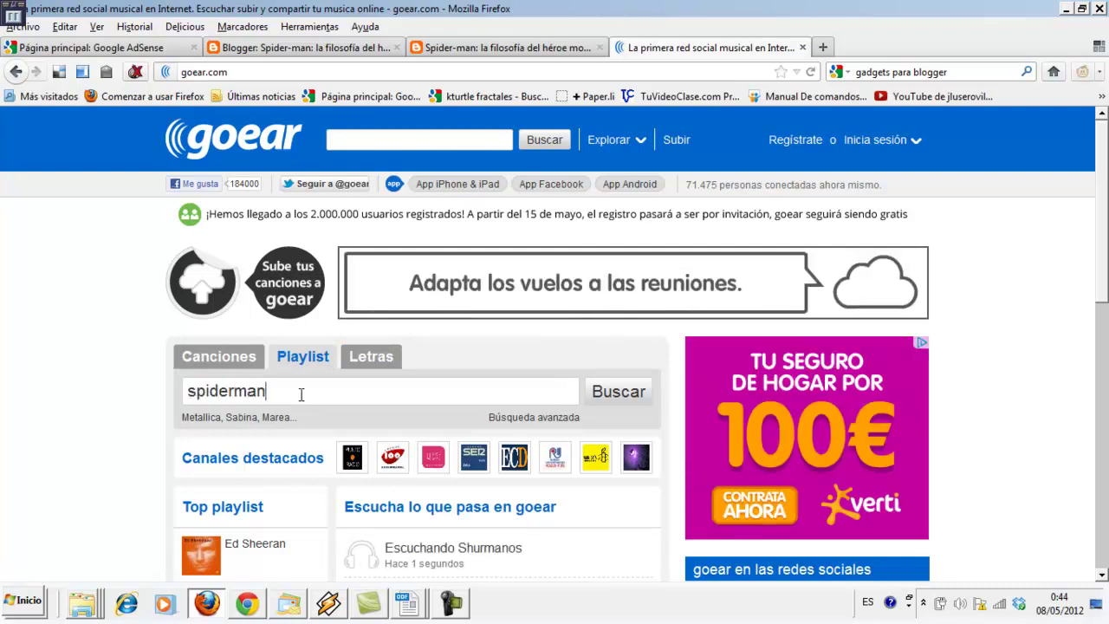
{"action": "left_click", "coordinate": [595, 388]}
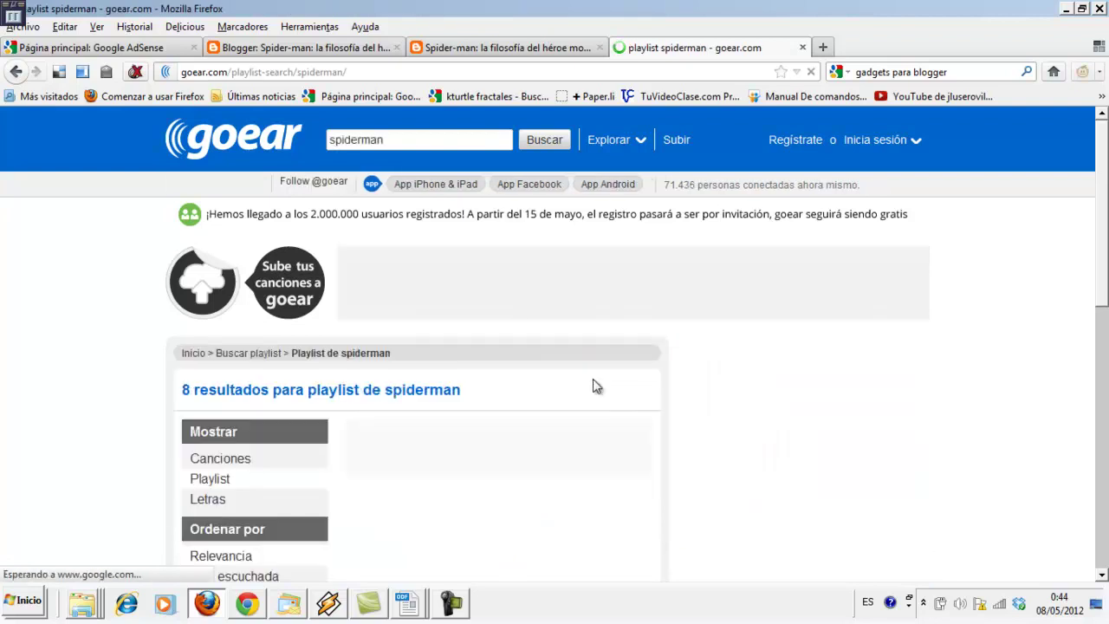
{"action": "scroll", "coordinate": [595, 386], "scroll_direction": "down", "scroll_amount": 2}
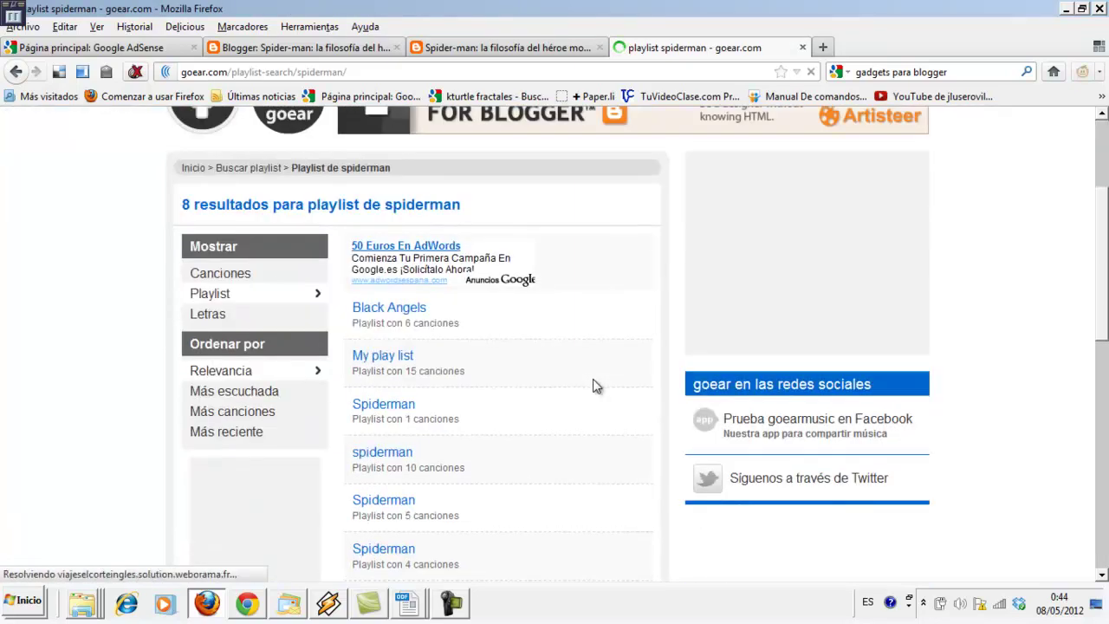
{"action": "scroll", "coordinate": [595, 386], "scroll_direction": "down", "scroll_amount": 3}
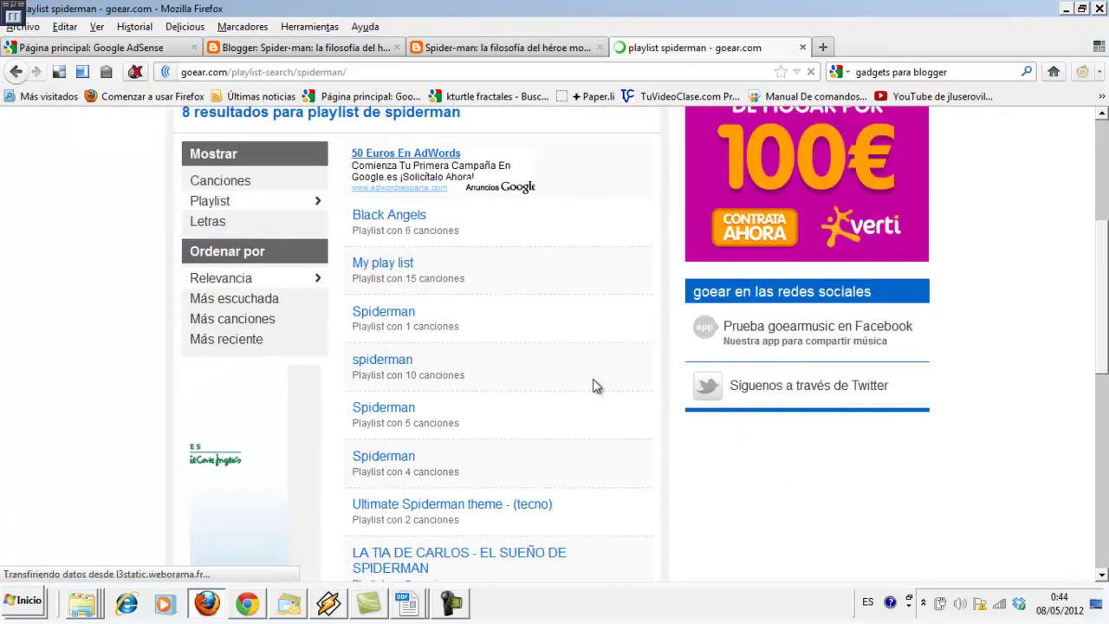
{"action": "scroll", "coordinate": [541, 389], "scroll_direction": "down", "scroll_amount": 2}
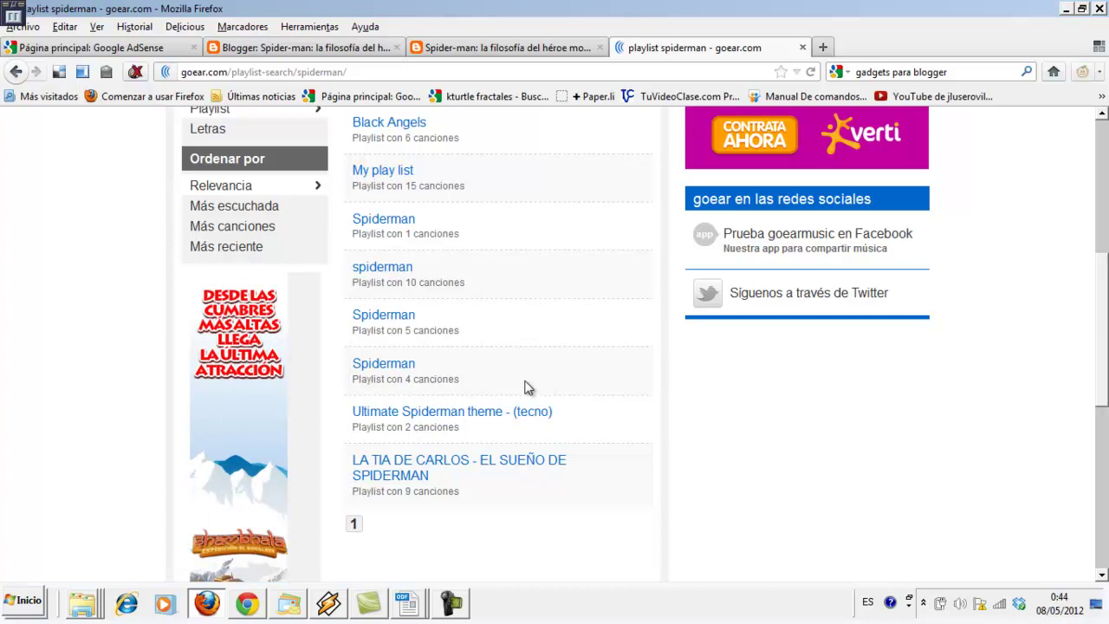
Open goear's 10-song spiderman playlist and scroll down to its embed code.
{"action": "left_click", "coordinate": [400, 274]}
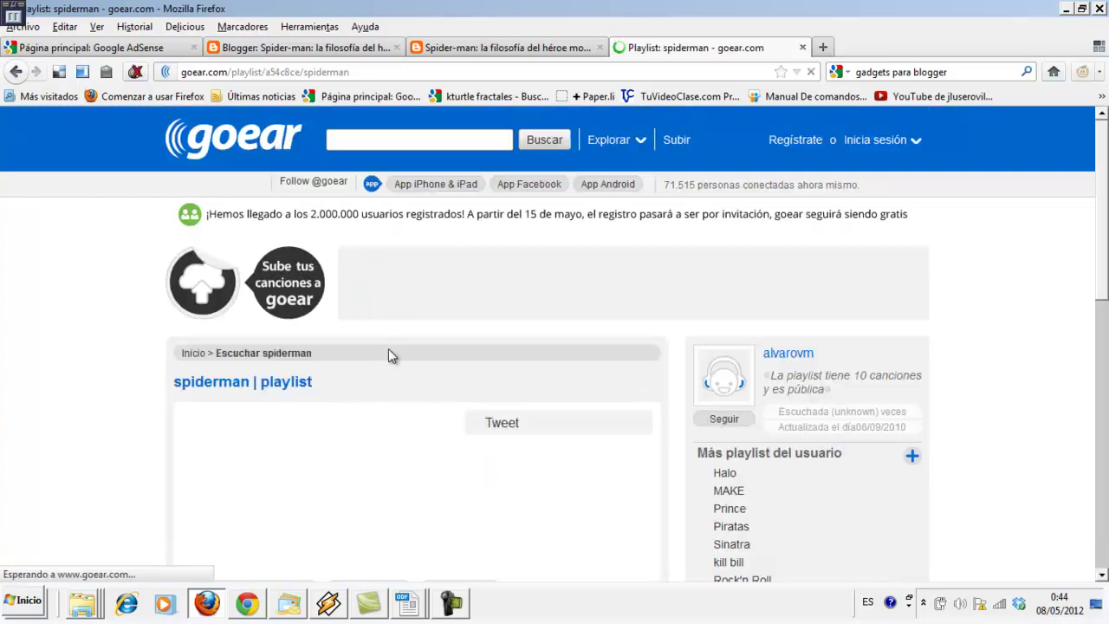
{"action": "scroll", "coordinate": [387, 371], "scroll_direction": "down", "scroll_amount": 2}
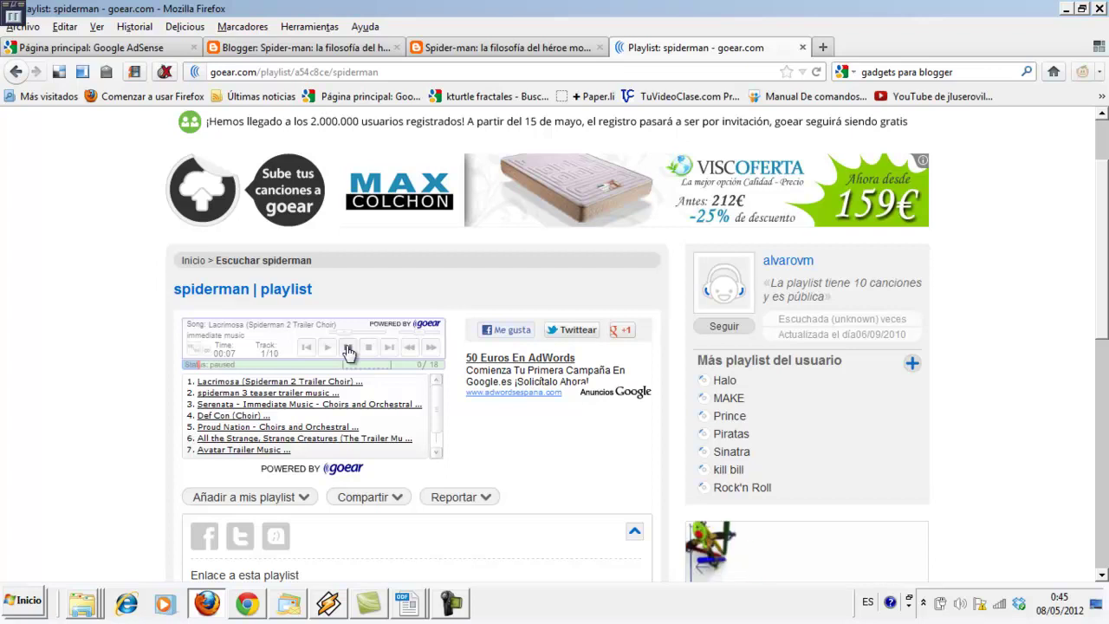
{"action": "scroll", "coordinate": [370, 339], "scroll_direction": "down", "scroll_amount": 2}
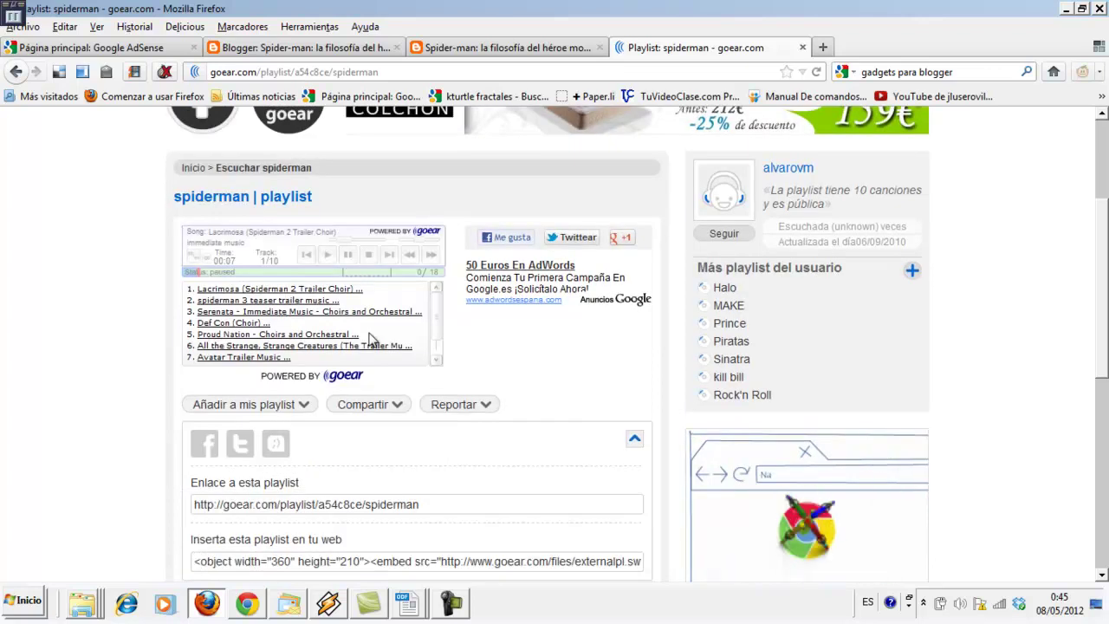
{"action": "scroll", "coordinate": [371, 340], "scroll_direction": "down", "scroll_amount": 1}
{"action": "scroll", "coordinate": [371, 339], "scroll_direction": "down", "scroll_amount": 2}
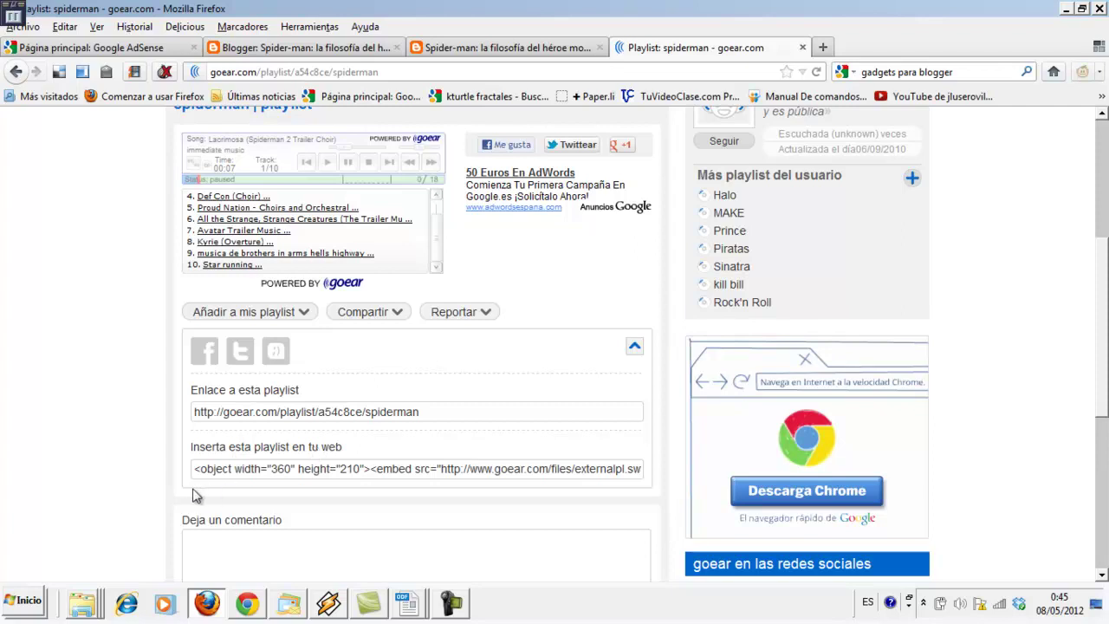
Copy the playlist's embed code and go back to the Blogger Diseño page.
{"action": "left_click_drag", "start_coordinate": [196, 469], "coordinate": [774, 457]}
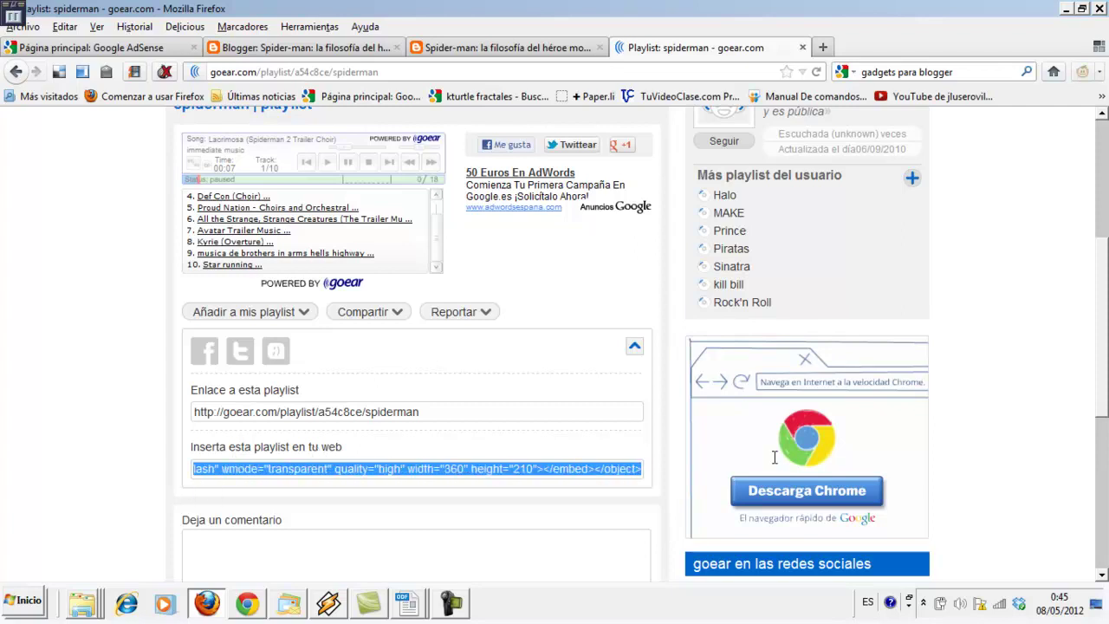
{"action": "right_click", "coordinate": [534, 465]}
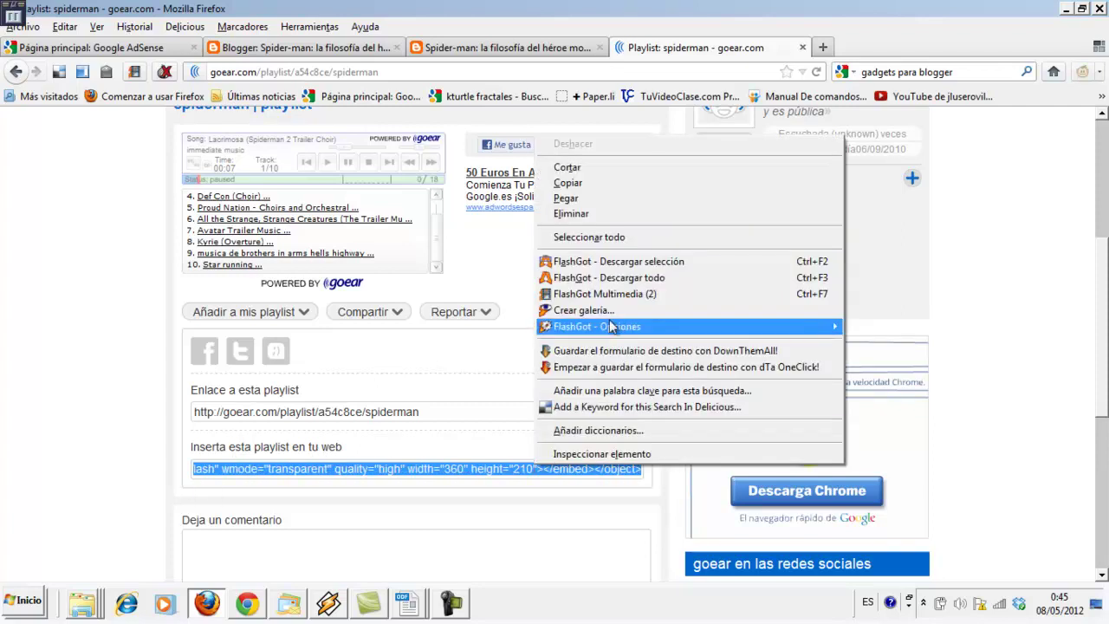
{"action": "left_click", "coordinate": [568, 183]}
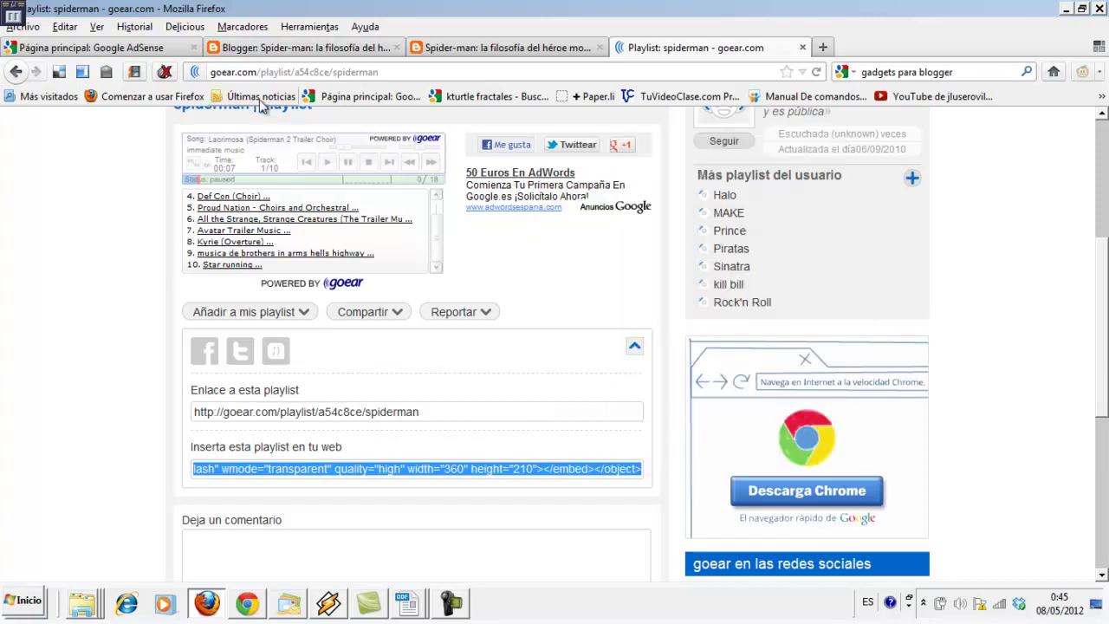
{"action": "left_click", "coordinate": [320, 50]}
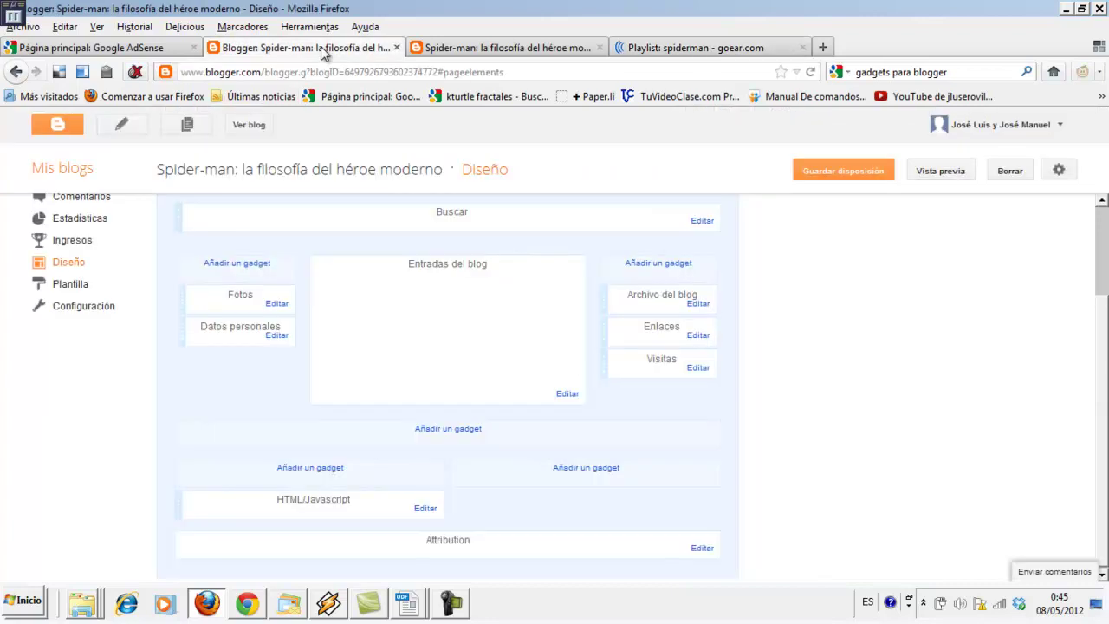
Add an HTML/Javascript gadget to the left sidebar, paste the goear playlist code, and save it.
{"action": "left_click", "coordinate": [230, 265]}
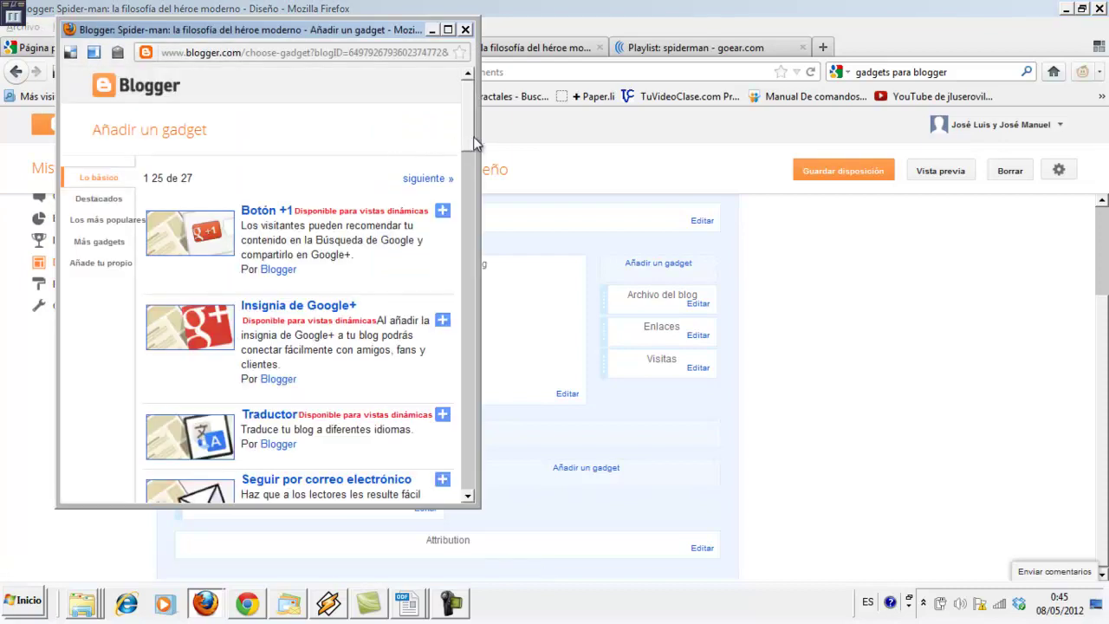
{"action": "left_click_drag", "start_coordinate": [475, 143], "coordinate": [456, 276]}
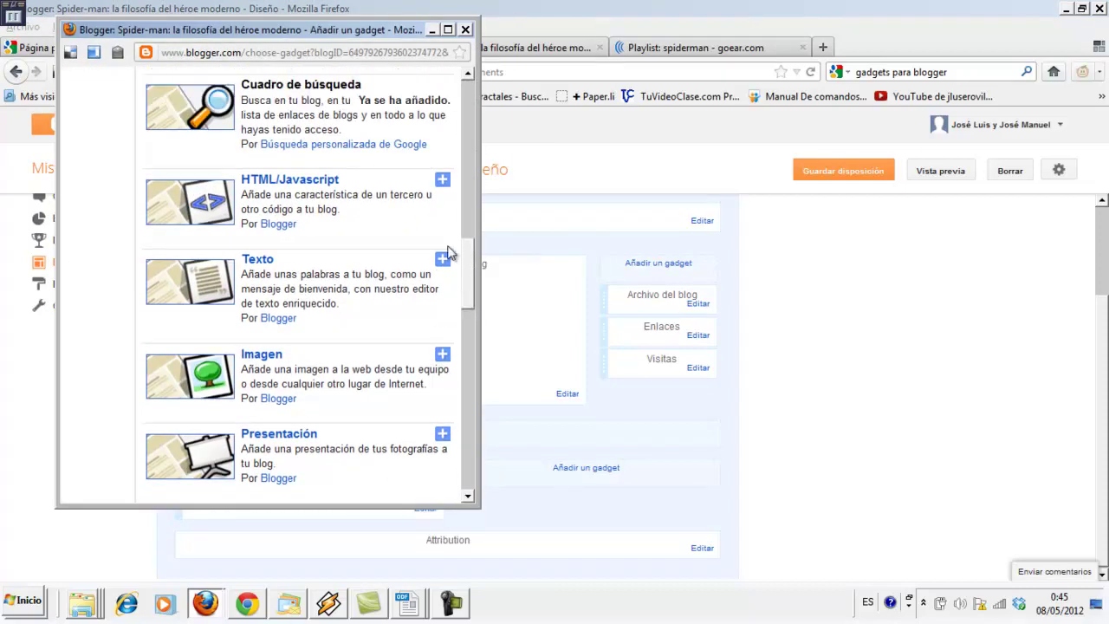
{"action": "left_click", "coordinate": [442, 182]}
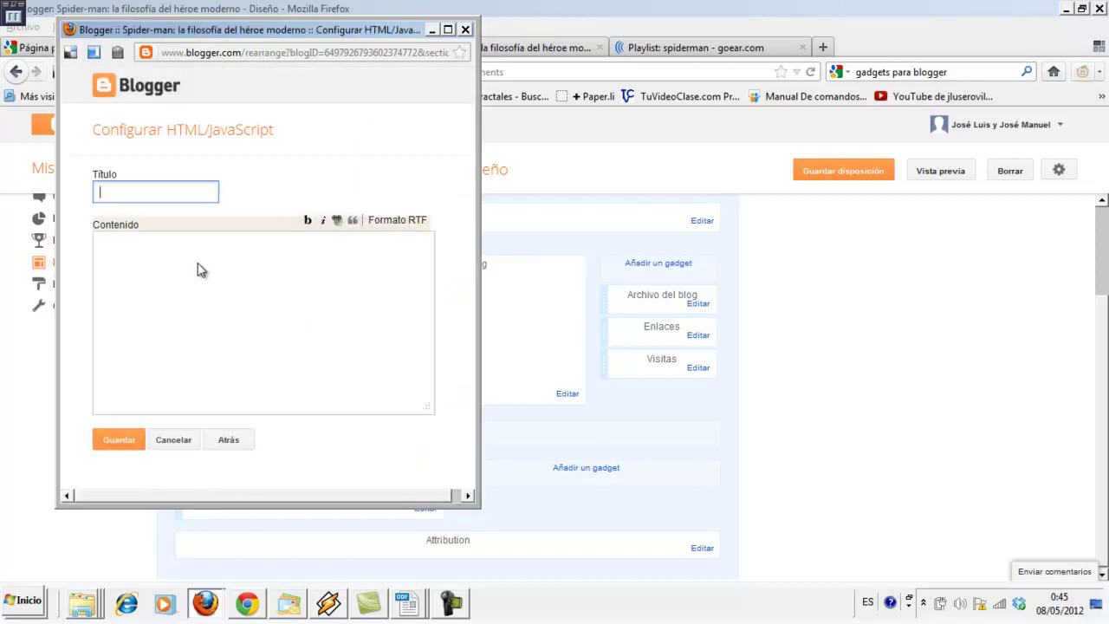
{"action": "left_click", "coordinate": [153, 253]}
{"action": "right_click", "coordinate": [153, 253]}
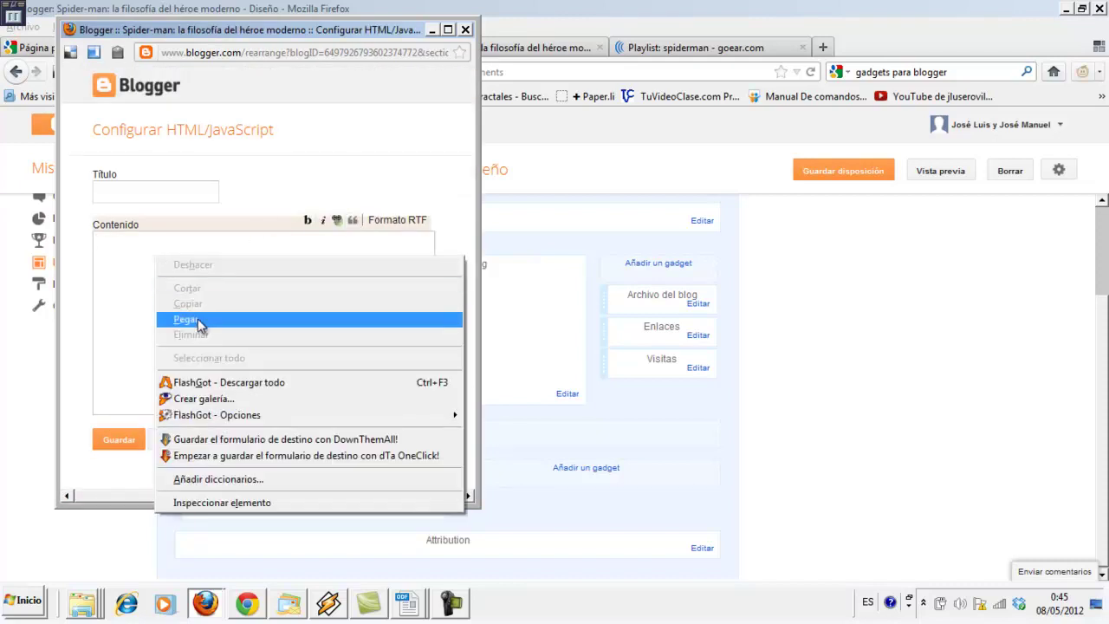
{"action": "left_click", "coordinate": [199, 318]}
{"action": "left_click", "coordinate": [126, 441]}
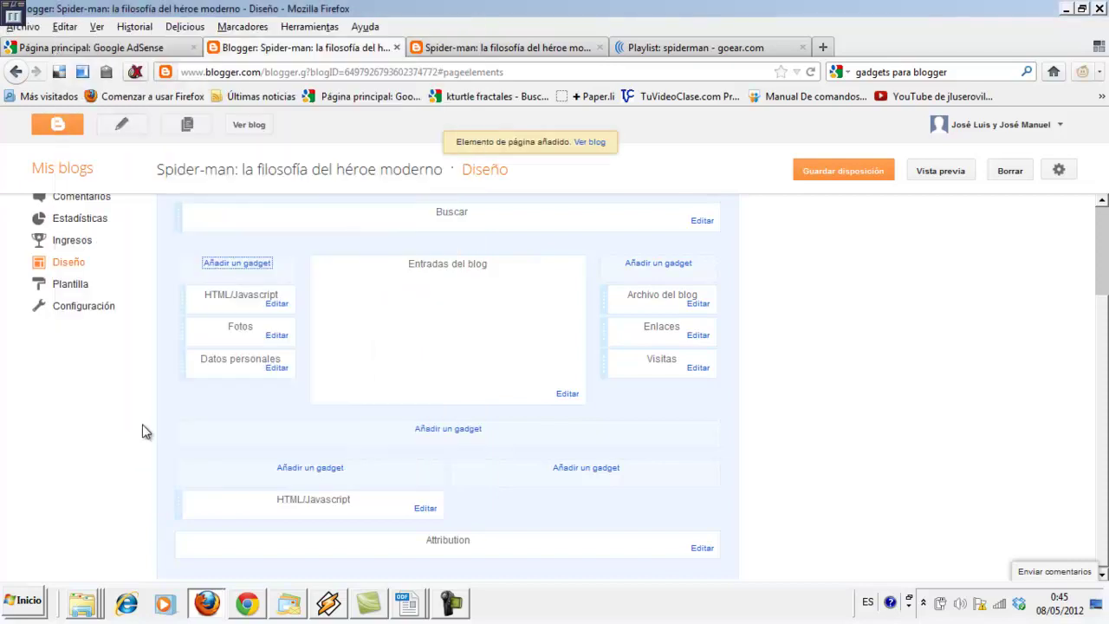
Save the layout and reload the live Spider-man blog.
{"action": "left_click", "coordinate": [806, 173]}
{"action": "left_click", "coordinate": [438, 50]}
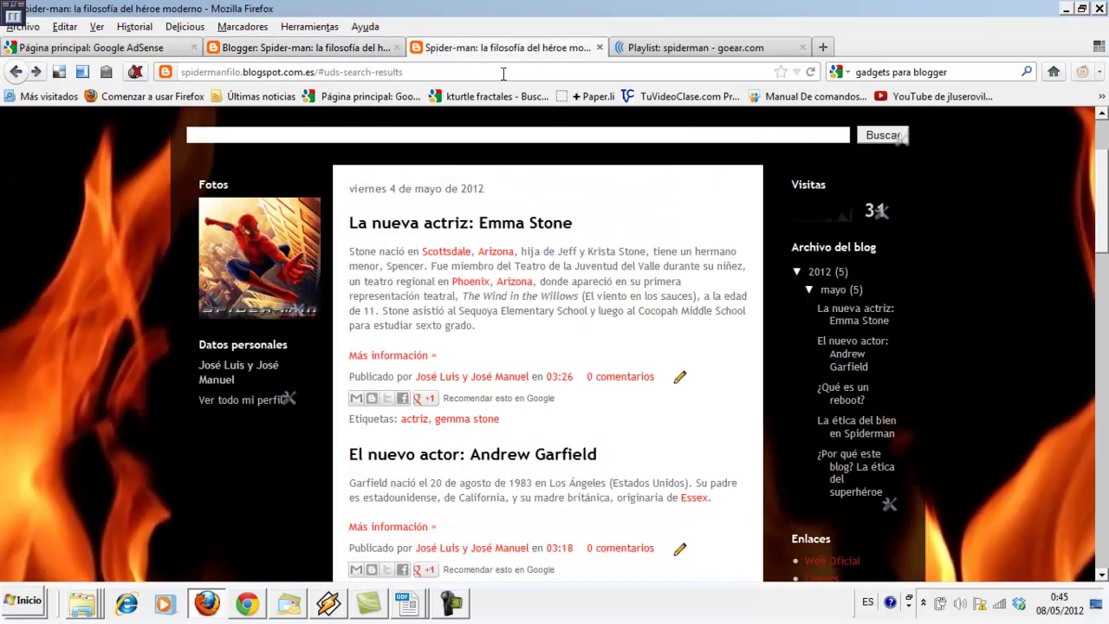
{"action": "left_click", "coordinate": [810, 73]}
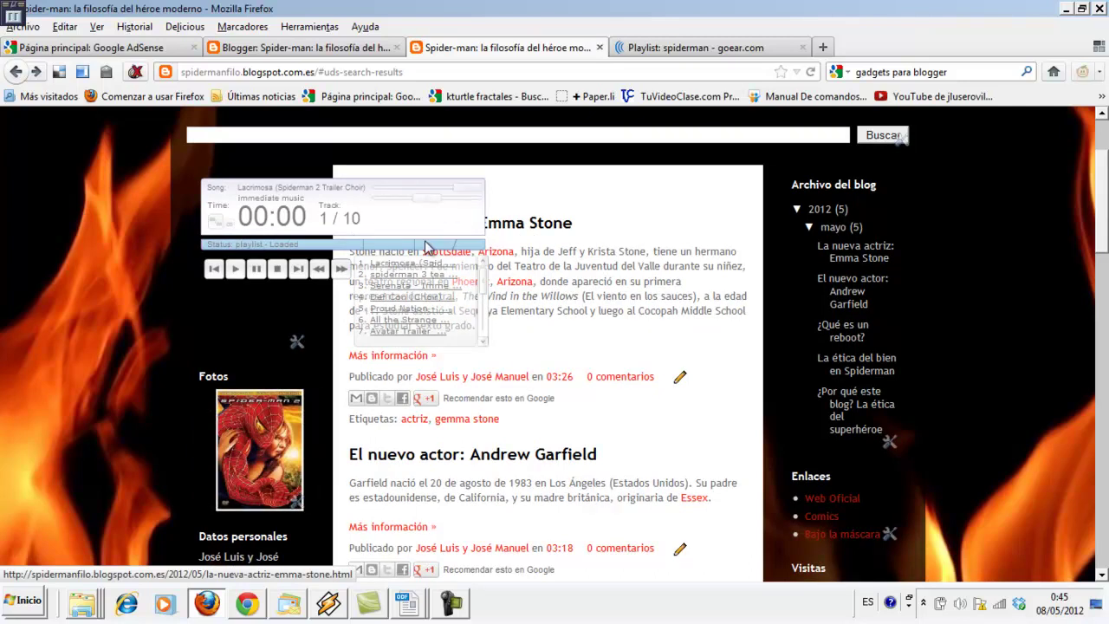
Check the goear player in the blog's left sidebar, then return to the goear playlist.
{"action": "scroll", "coordinate": [514, 227], "scroll_direction": "down", "scroll_amount": 10}
{"action": "scroll", "coordinate": [513, 227], "scroll_direction": "down", "scroll_amount": 7}
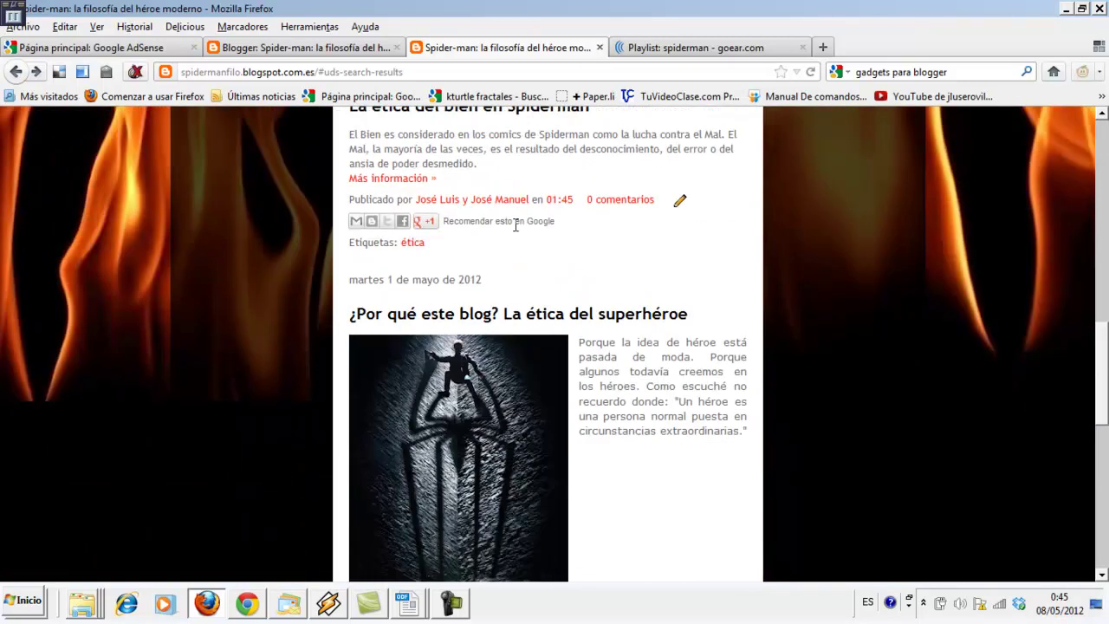
{"action": "scroll", "coordinate": [514, 230], "scroll_direction": "down", "scroll_amount": 13}
{"action": "scroll", "coordinate": [561, 330], "scroll_direction": "up", "scroll_amount": 15}
{"action": "scroll", "coordinate": [560, 330], "scroll_direction": "up", "scroll_amount": 15}
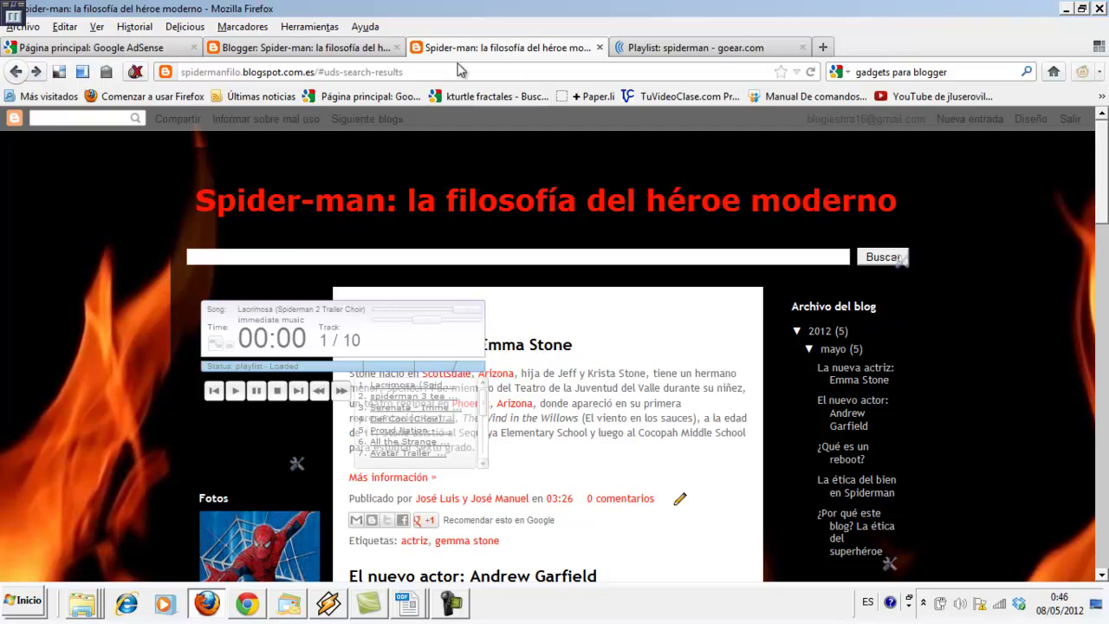
{"action": "left_click", "coordinate": [708, 50]}
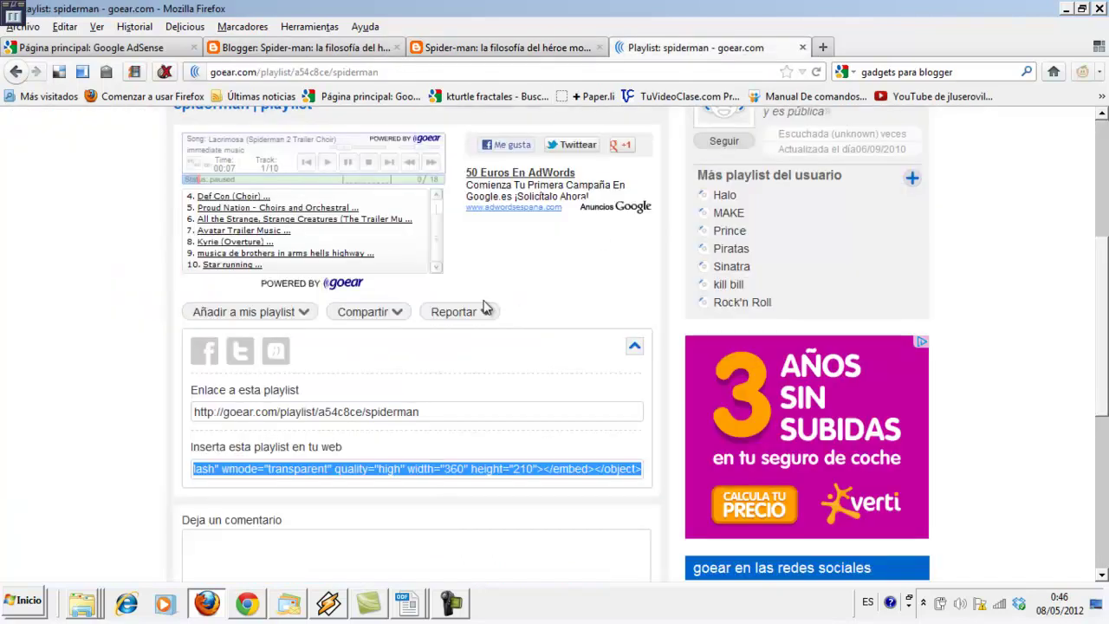
Pause the goear playlist, reopen its sharing embed code, then switch to the Spider-man blog.
{"action": "scroll", "coordinate": [375, 476], "scroll_direction": "down", "scroll_amount": 3}
{"action": "scroll", "coordinate": [375, 476], "scroll_direction": "up", "scroll_amount": 3}
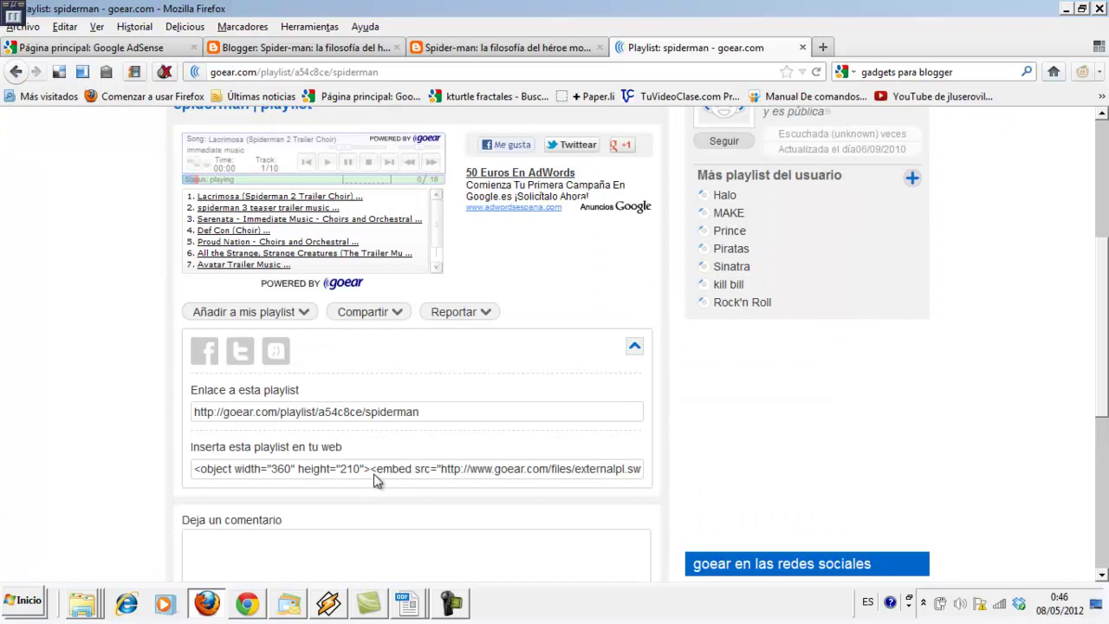
{"action": "left_click", "coordinate": [349, 166]}
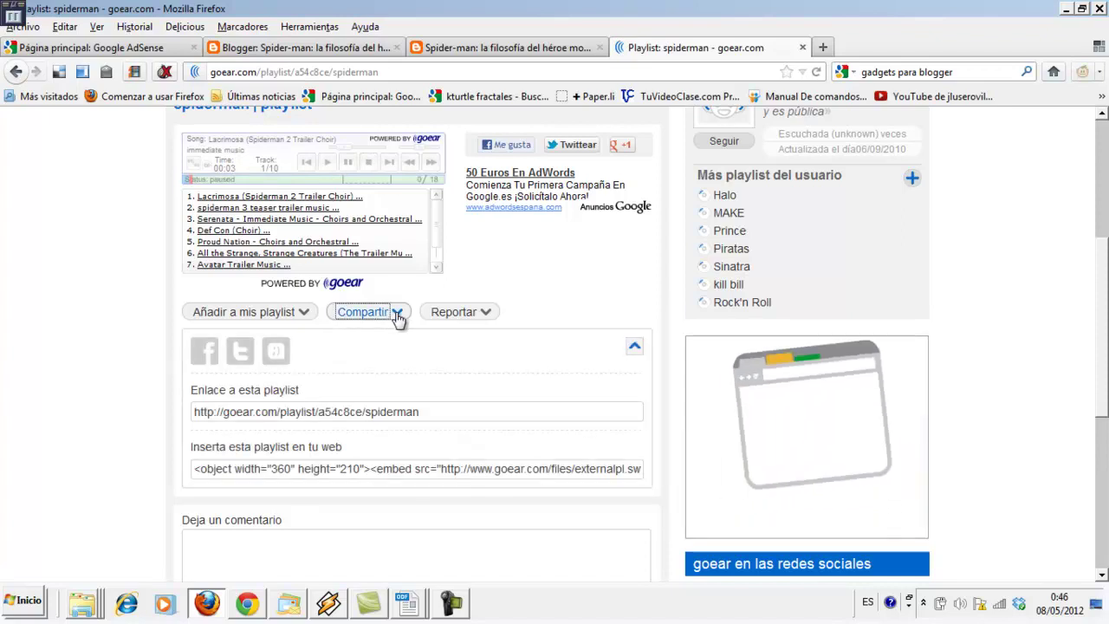
{"action": "left_click", "coordinate": [397, 316]}
{"action": "left_click", "coordinate": [397, 317]}
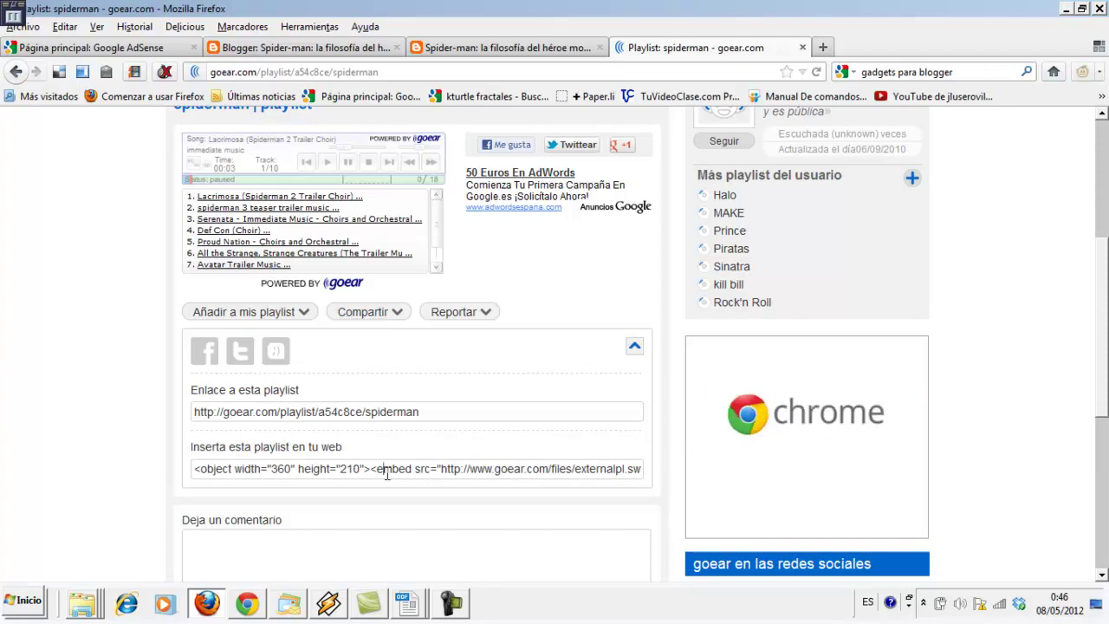
{"action": "scroll", "coordinate": [383, 479], "scroll_direction": "down", "scroll_amount": 5}
{"action": "scroll", "coordinate": [387, 479], "scroll_direction": "up", "scroll_amount": 4}
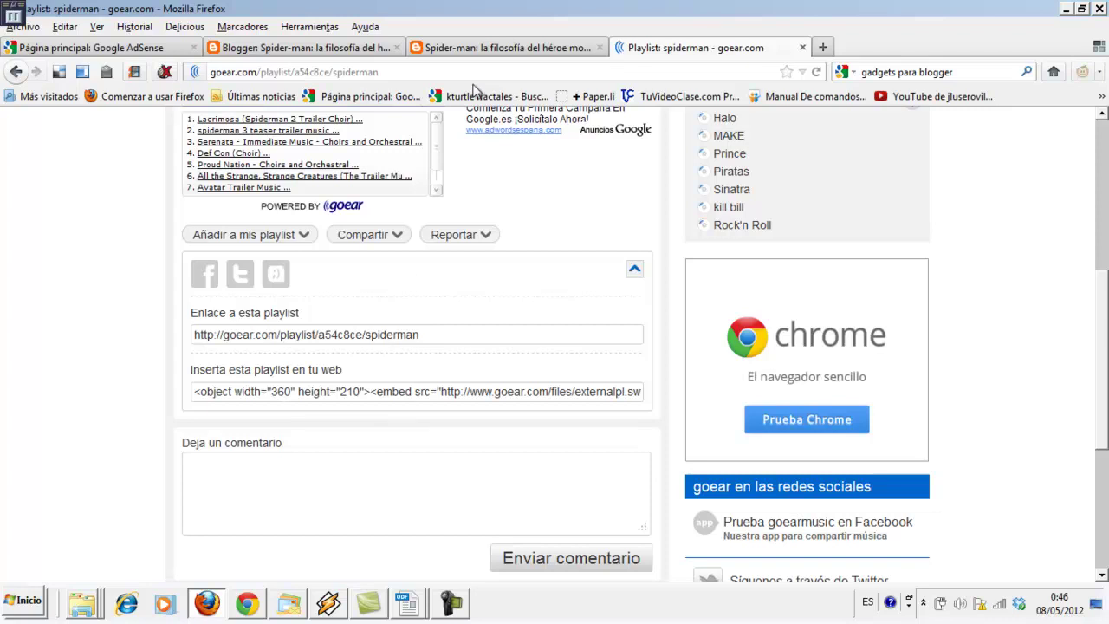
{"action": "left_click", "coordinate": [450, 50]}
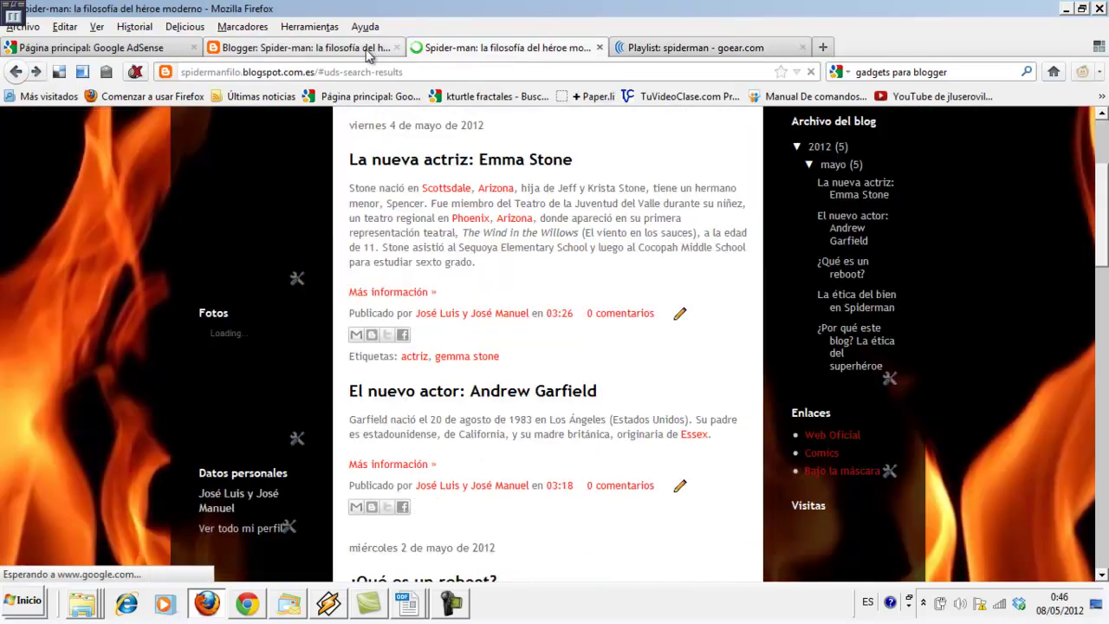
Change the goear gadget's embed width from 360 to 160, saving the gadget and the layout.
{"action": "left_click", "coordinate": [386, 54]}
{"action": "left_click", "coordinate": [276, 307]}
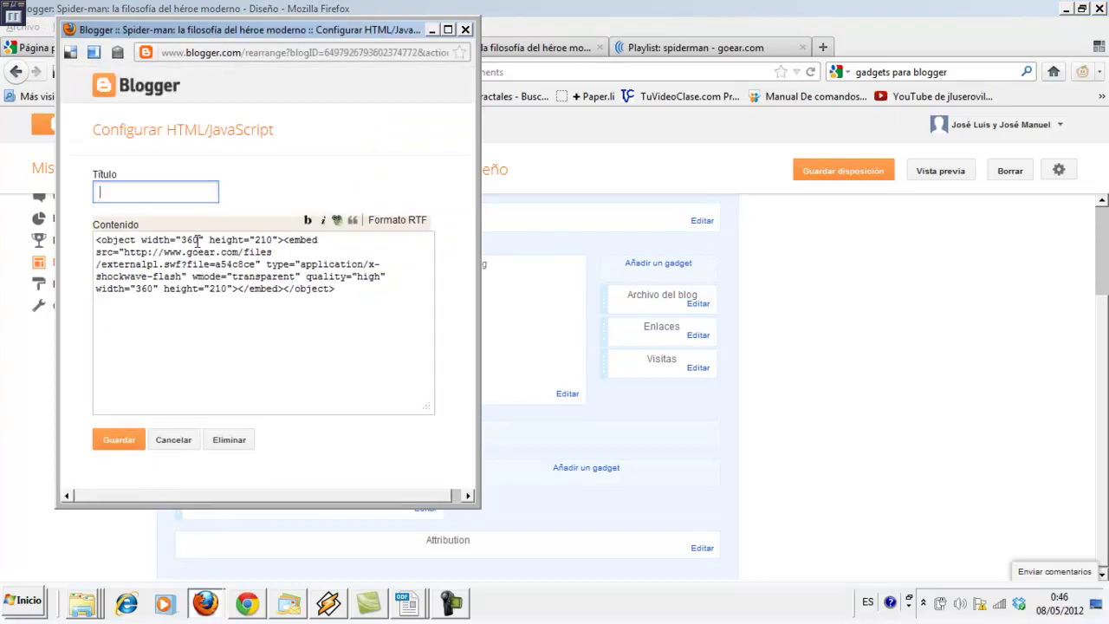
{"action": "left_click", "coordinate": [183, 238]}
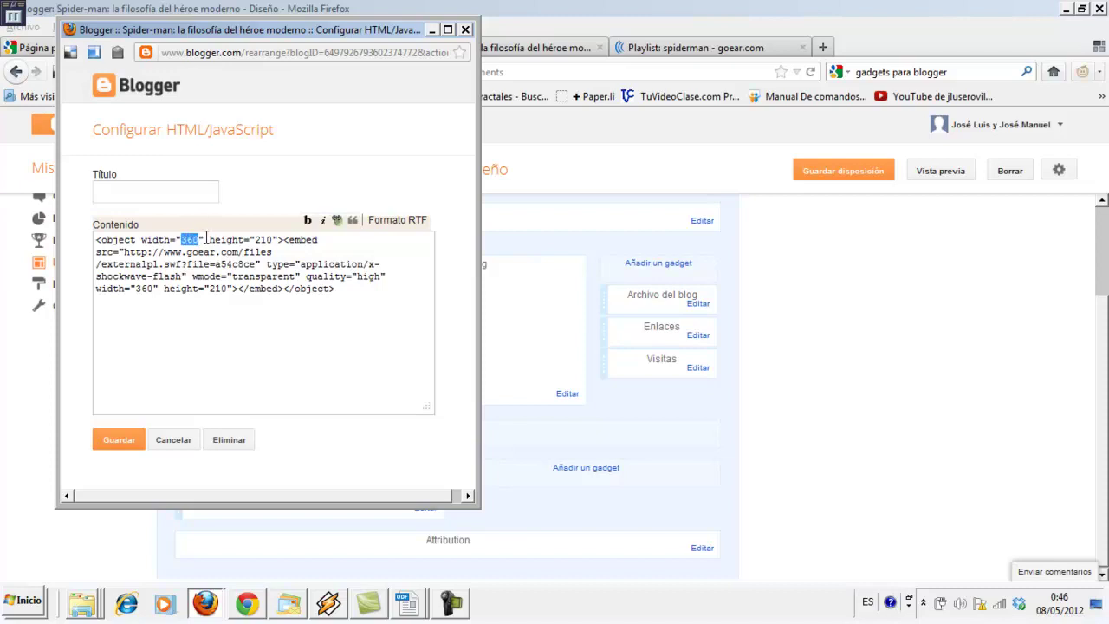
{"action": "type", "text": "160"}
{"action": "key", "text": "BackSpace"}
{"action": "type", "text": "160"}
{"action": "left_click", "coordinate": [119, 439]}
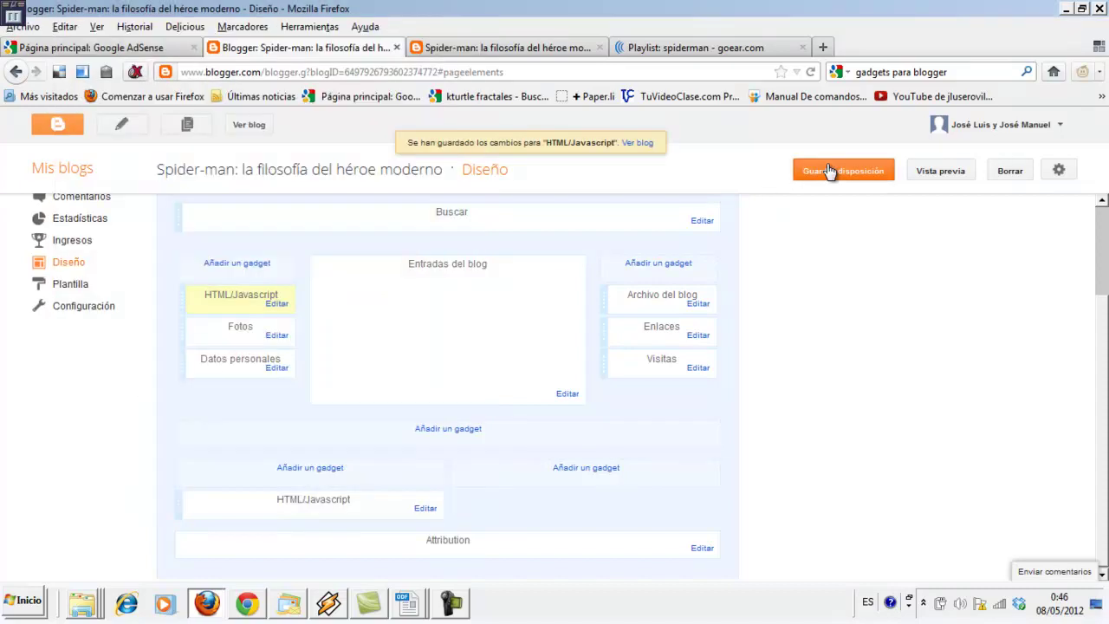
{"action": "left_click", "coordinate": [829, 170]}
Reload the live blog and play, then pause, the narrower goear player in the left sidebar.
{"action": "left_click", "coordinate": [507, 53]}
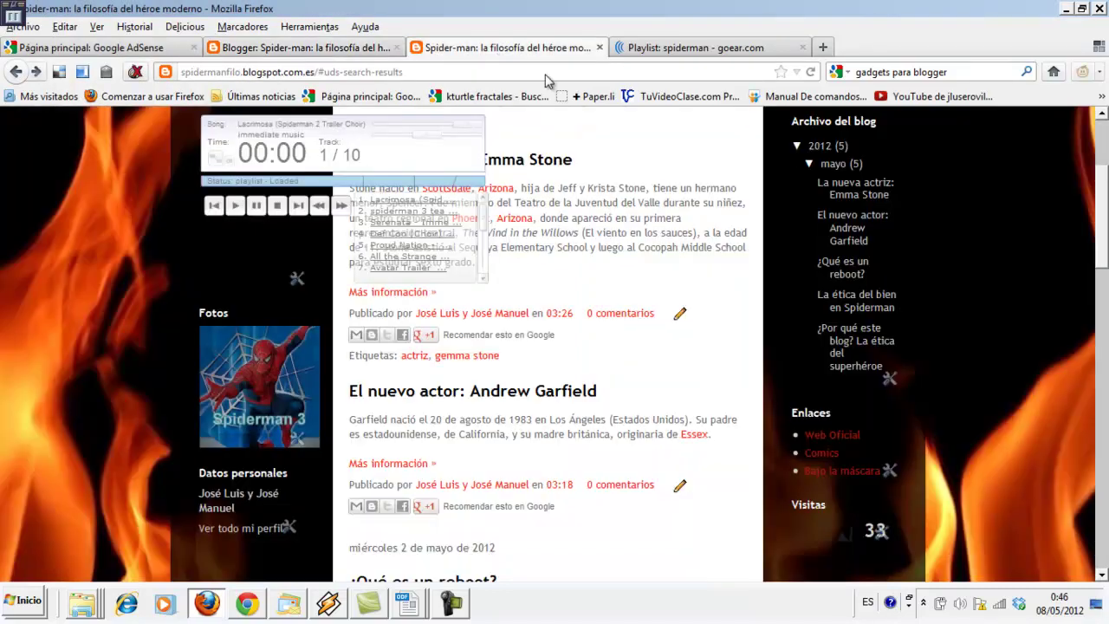
{"action": "left_click", "coordinate": [799, 96]}
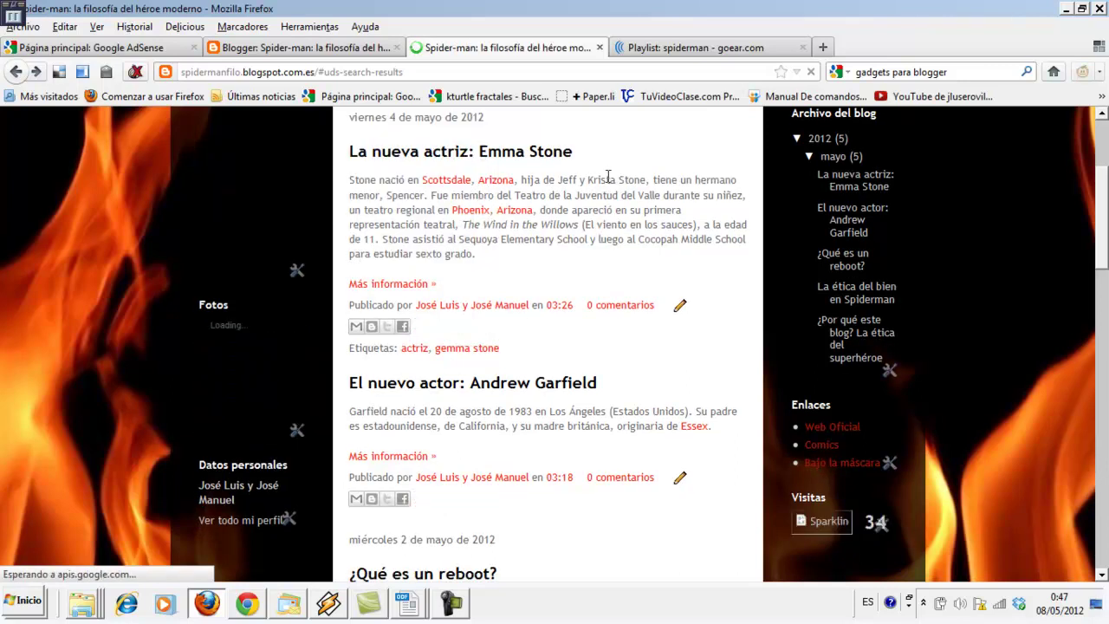
{"action": "scroll", "coordinate": [608, 175], "scroll_direction": "up", "scroll_amount": 4}
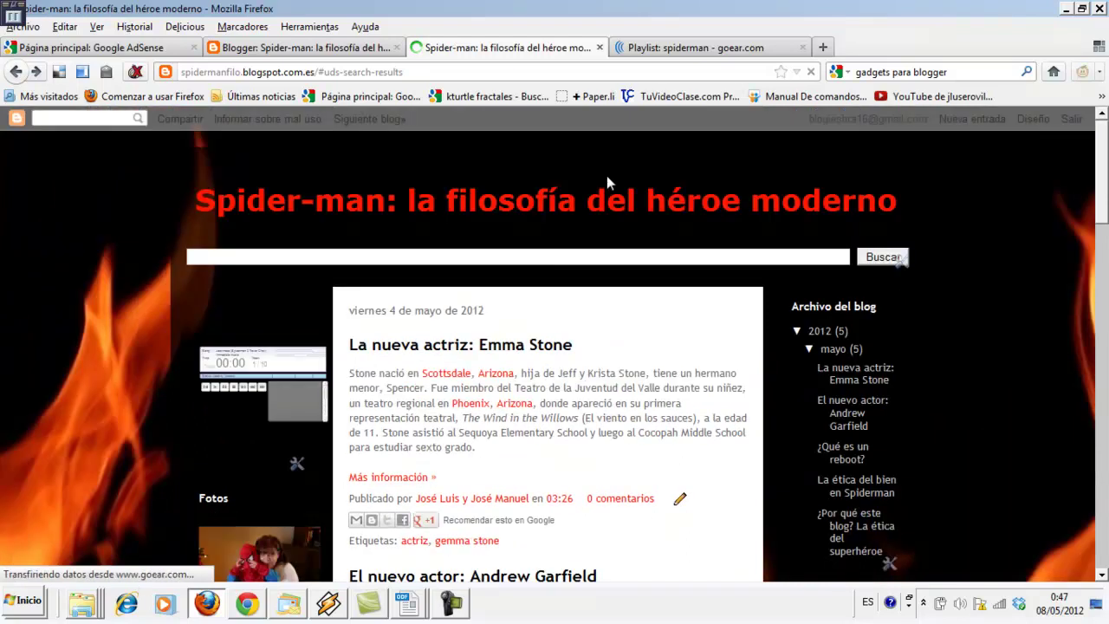
{"action": "left_click", "coordinate": [215, 387]}
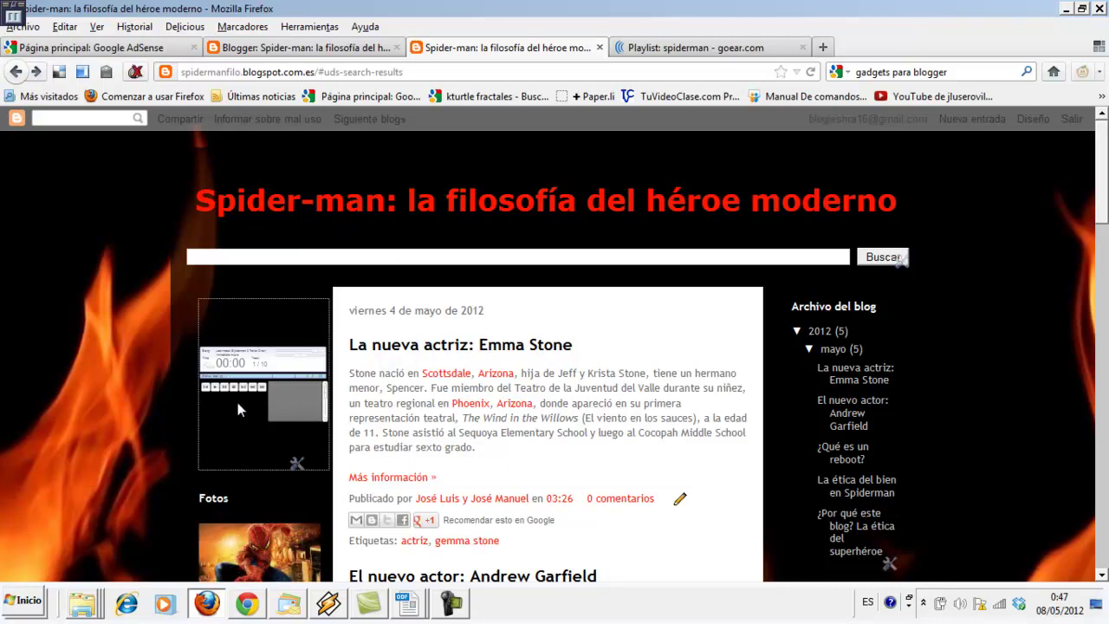
{"action": "left_click", "coordinate": [302, 376]}
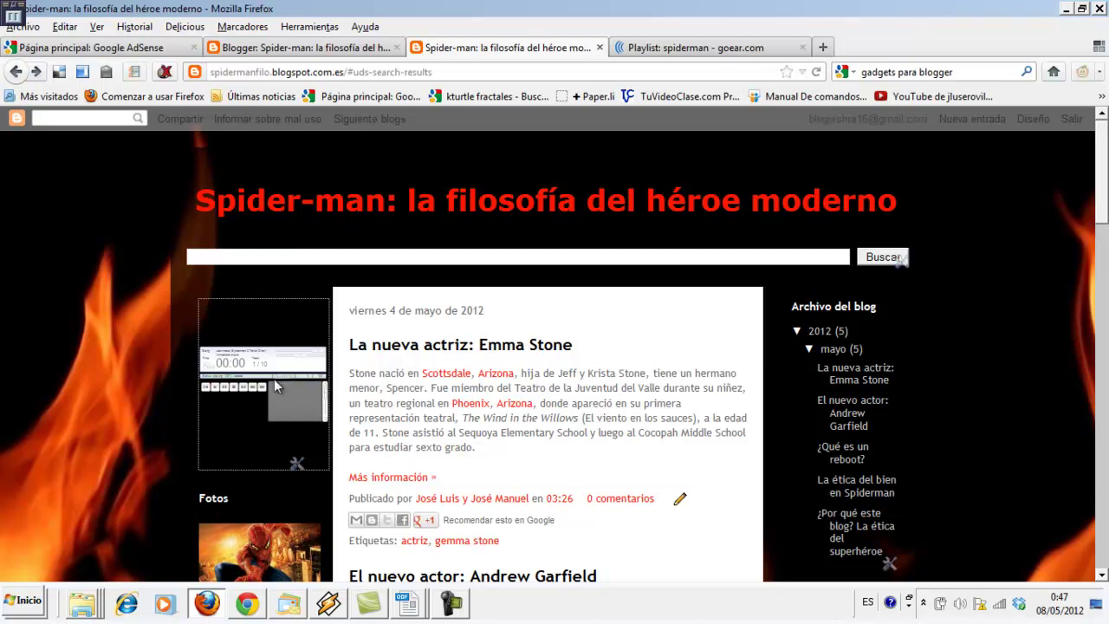
{"action": "left_click", "coordinate": [227, 391]}
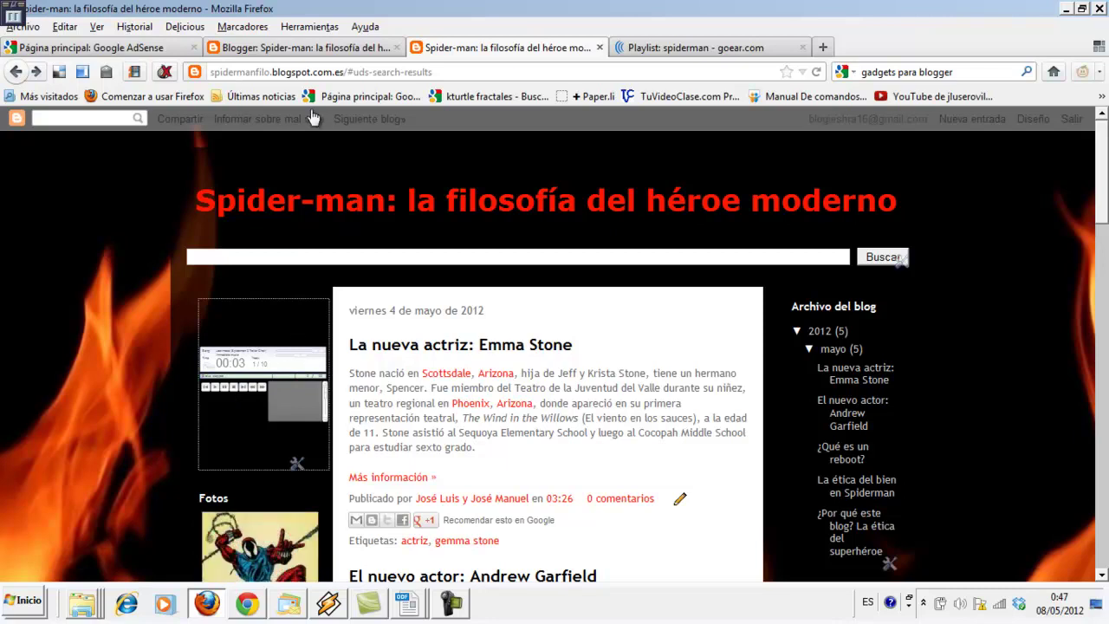
{"action": "left_click", "coordinate": [321, 49]}
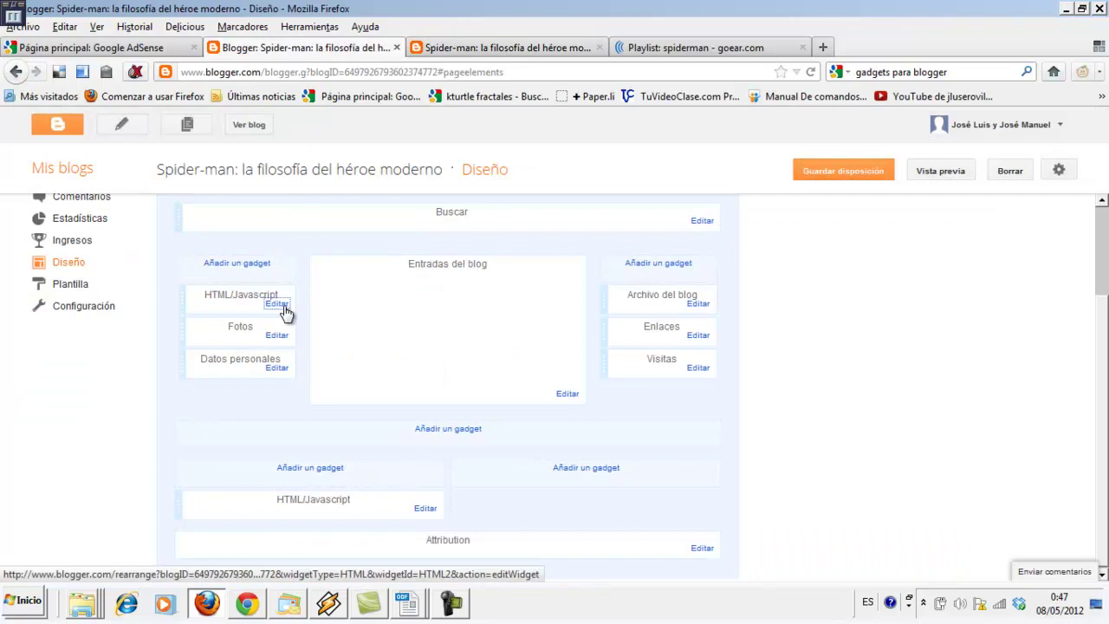
Restore the goear gadget's width to 360, save the gadget and layout, and open Plantilla.
{"action": "left_click", "coordinate": [277, 304]}
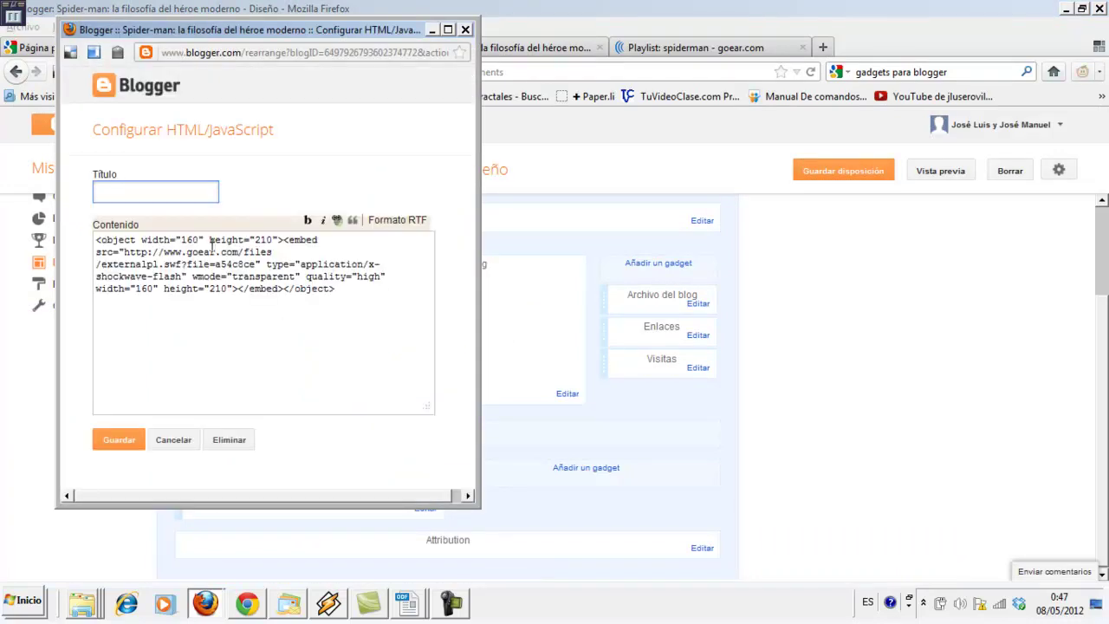
{"action": "left_click", "coordinate": [183, 239]}
{"action": "type", "text": "3"}
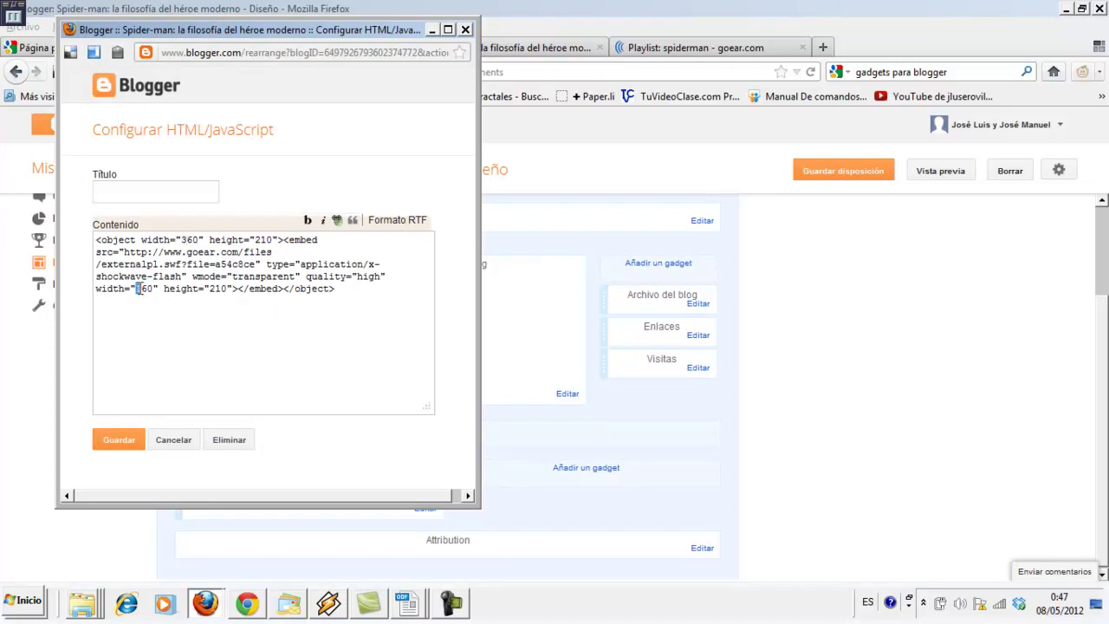
{"action": "left_click", "coordinate": [129, 440]}
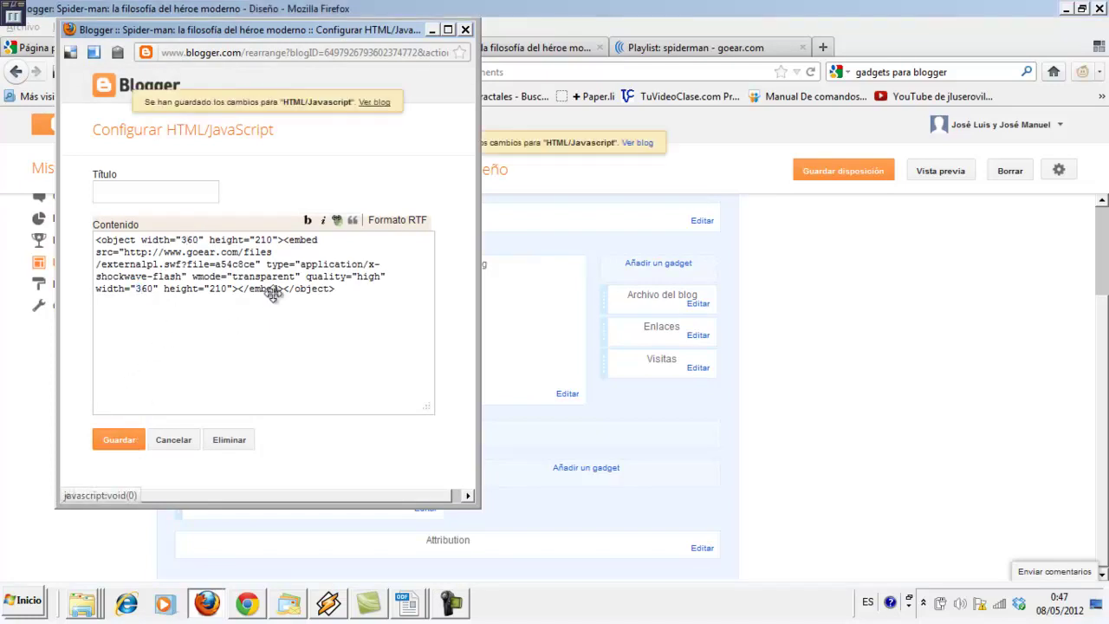
{"action": "left_click", "coordinate": [440, 52]}
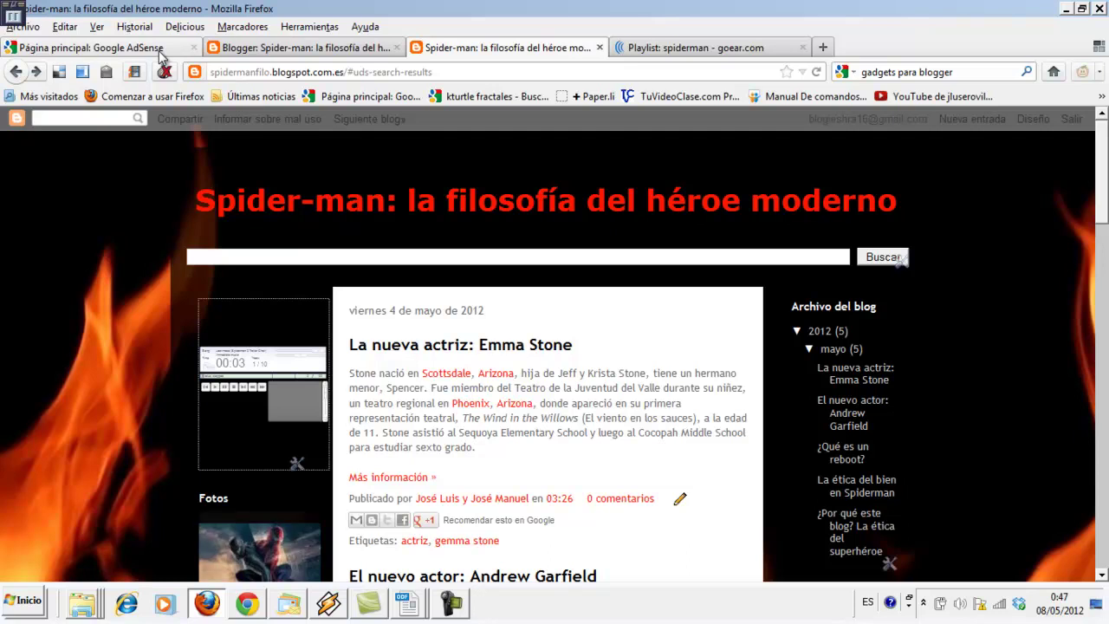
{"action": "left_click", "coordinate": [290, 52]}
{"action": "left_click", "coordinate": [78, 268]}
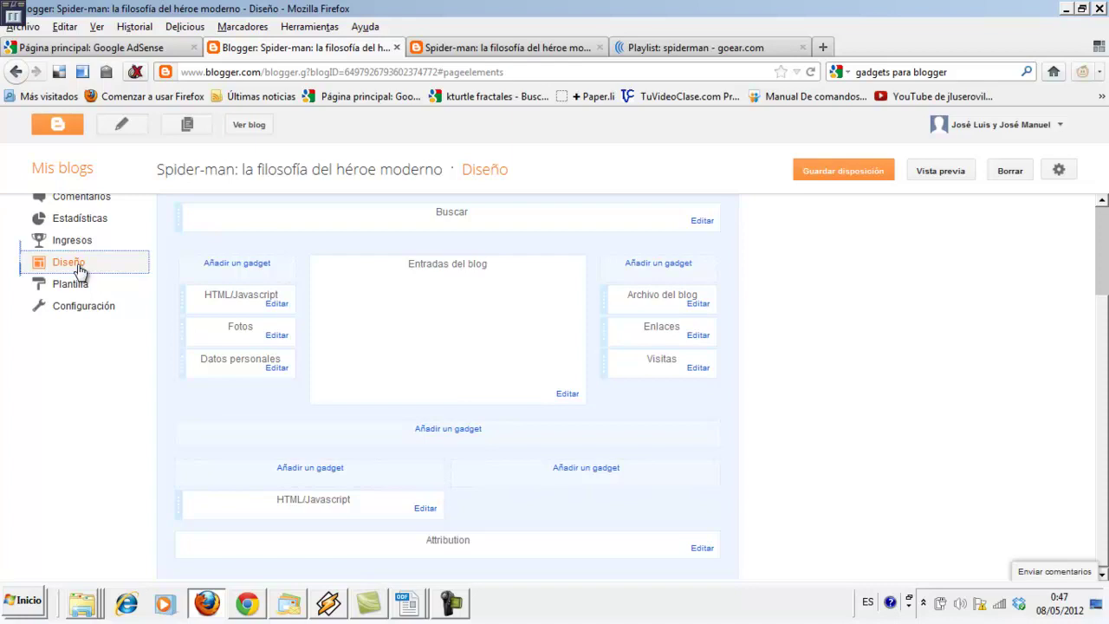
{"action": "left_click", "coordinate": [837, 178]}
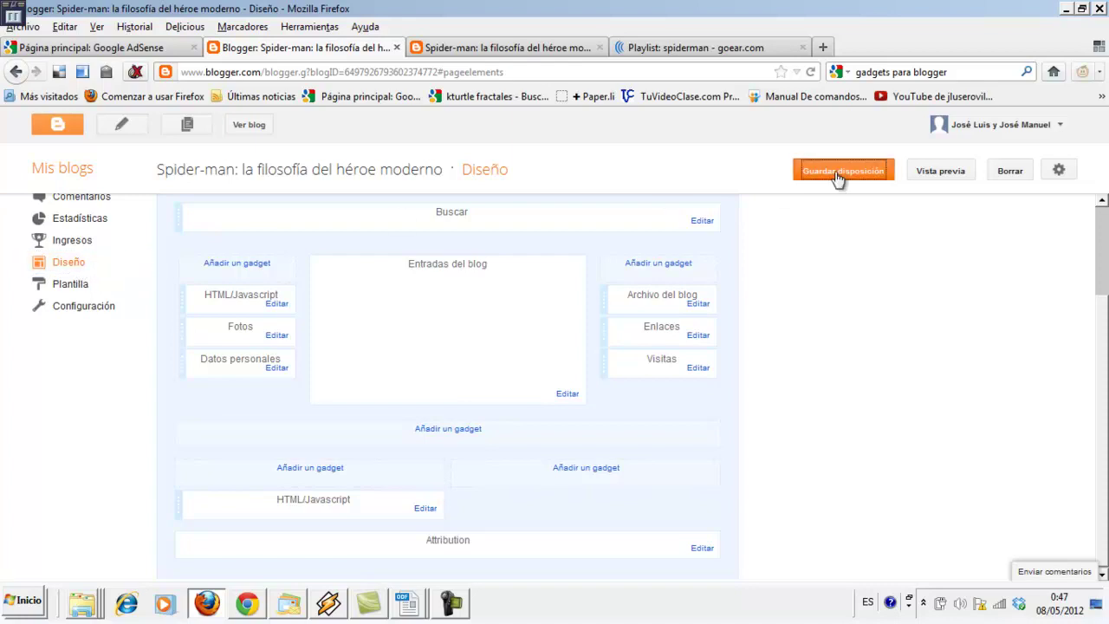
{"action": "left_click", "coordinate": [48, 286]}
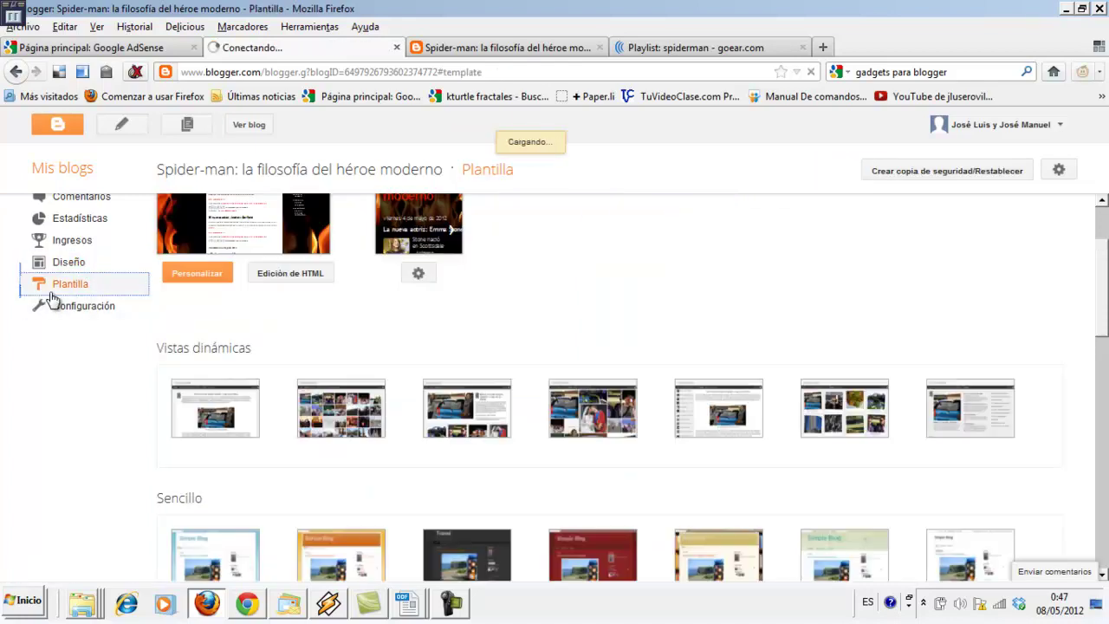
In Personalizar > Ajustar ancho, drag the left sidebar and whole-blog width sliders wider.
{"action": "left_click", "coordinate": [196, 274]}
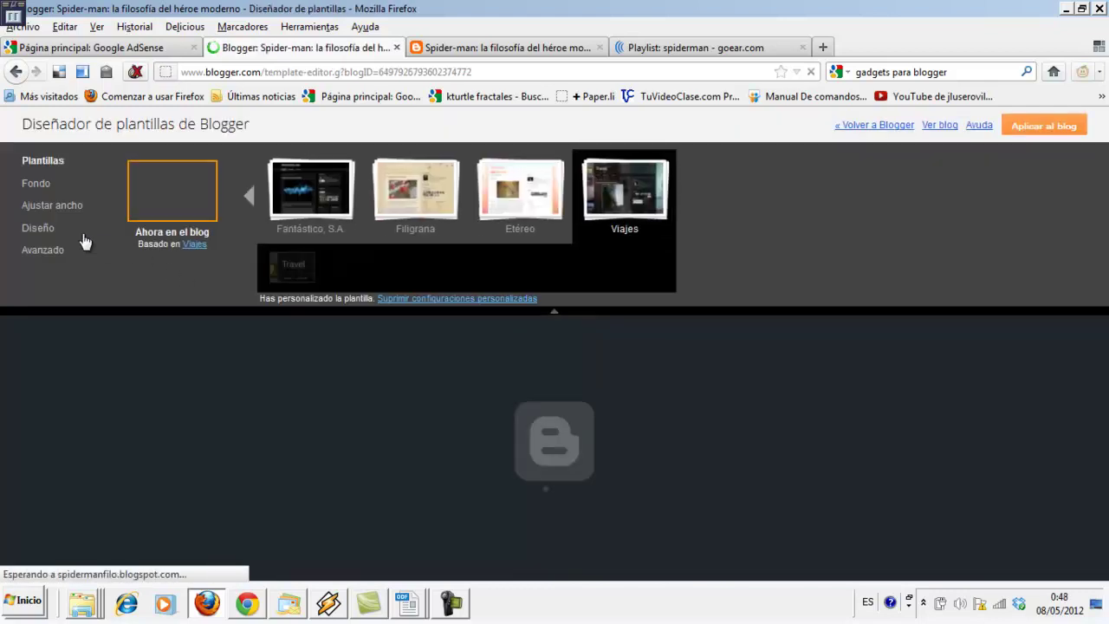
{"action": "left_click", "coordinate": [50, 206]}
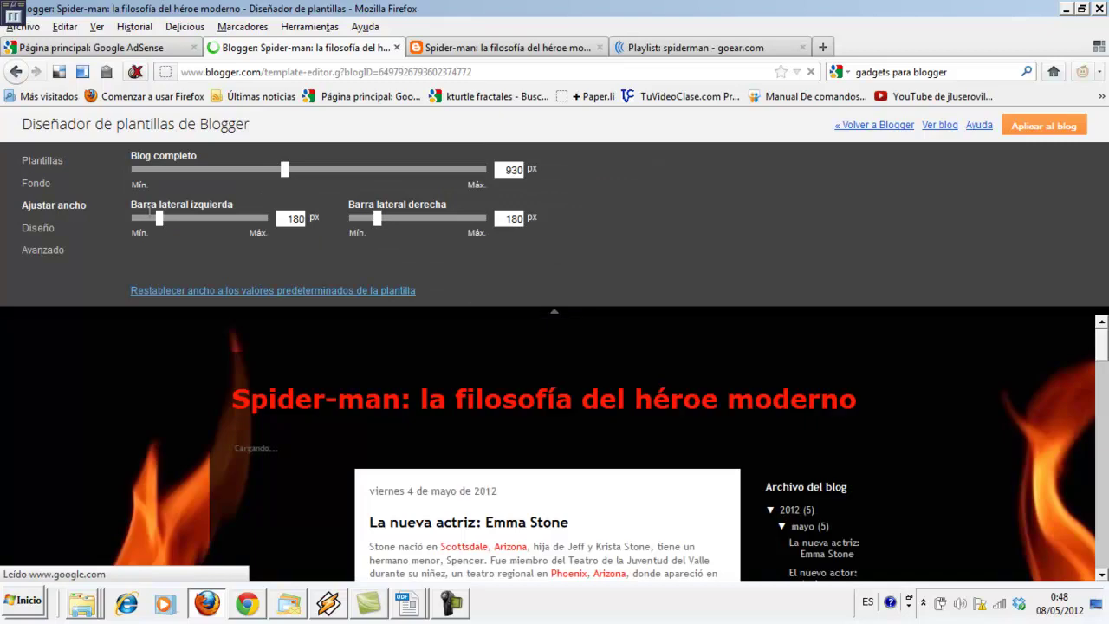
{"action": "left_click_drag", "start_coordinate": [161, 222], "coordinate": [187, 227]}
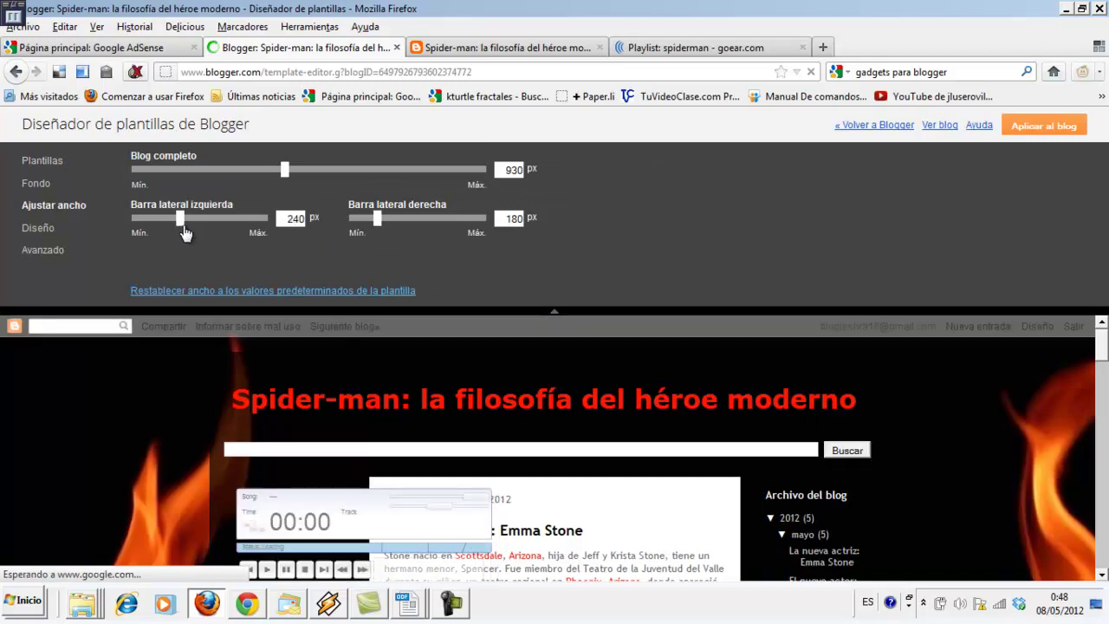
{"action": "left_click_drag", "start_coordinate": [189, 232], "coordinate": [225, 233]}
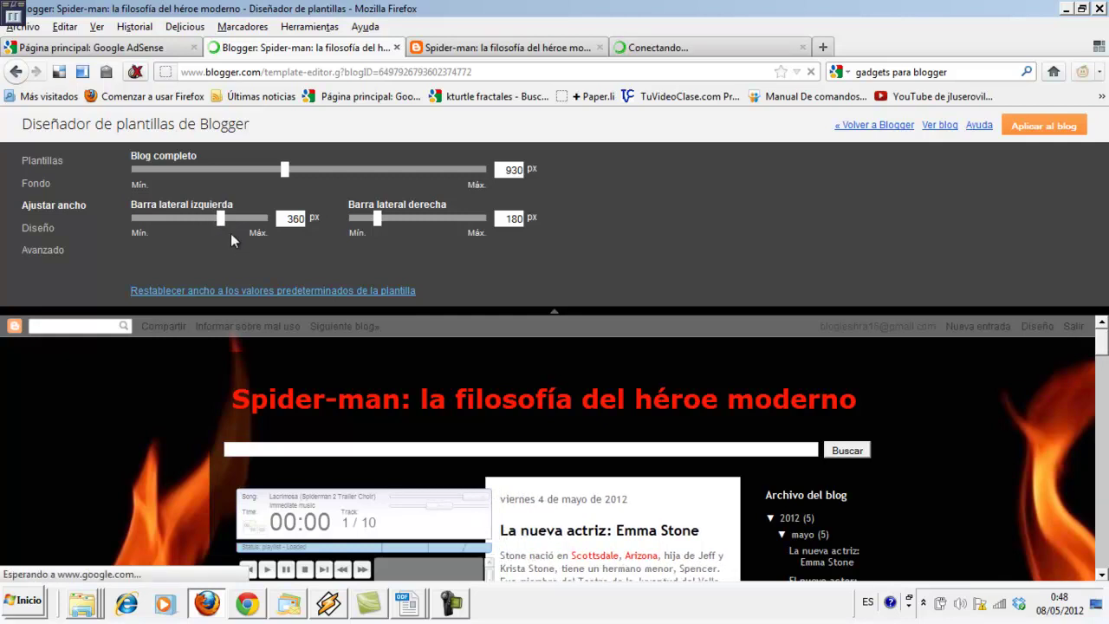
{"action": "scroll", "coordinate": [536, 445], "scroll_direction": "down", "scroll_amount": 5}
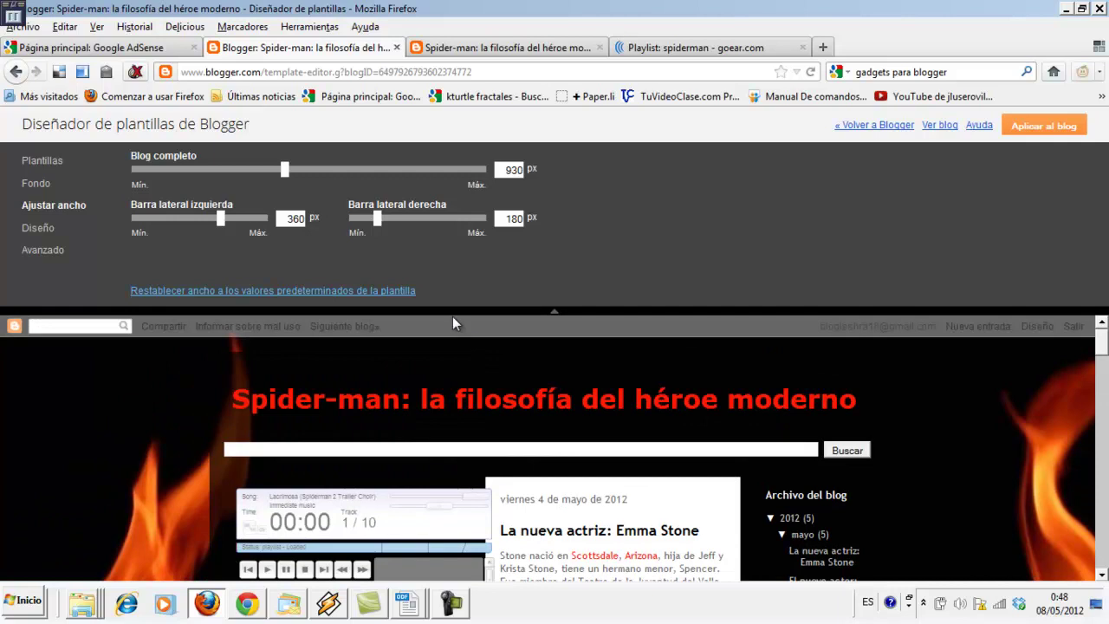
{"action": "left_click_drag", "start_coordinate": [287, 171], "coordinate": [363, 179]}
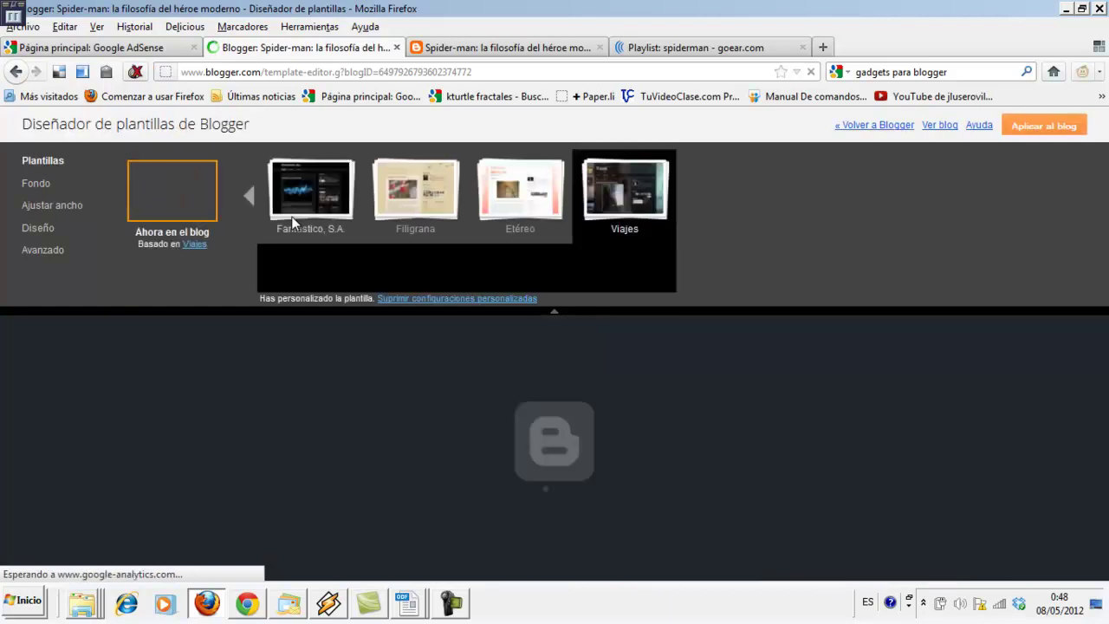
Set Barra lateral izquierda to 360 px and Blog completo to 1300 px.
{"action": "left_click", "coordinate": [73, 209]}
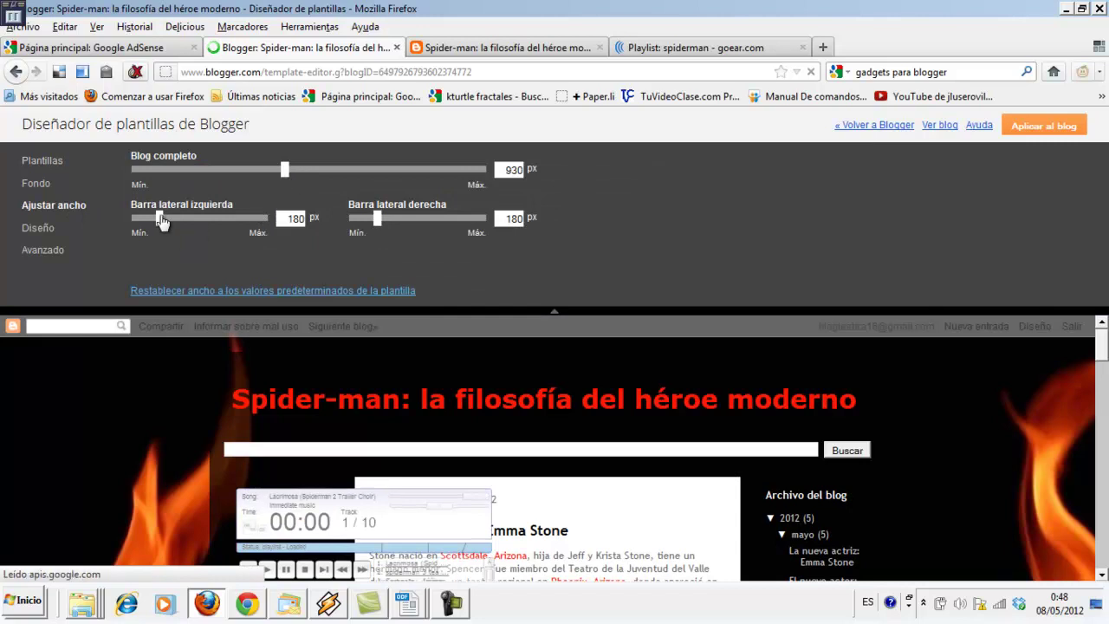
{"action": "left_click_drag", "start_coordinate": [160, 219], "coordinate": [222, 219]}
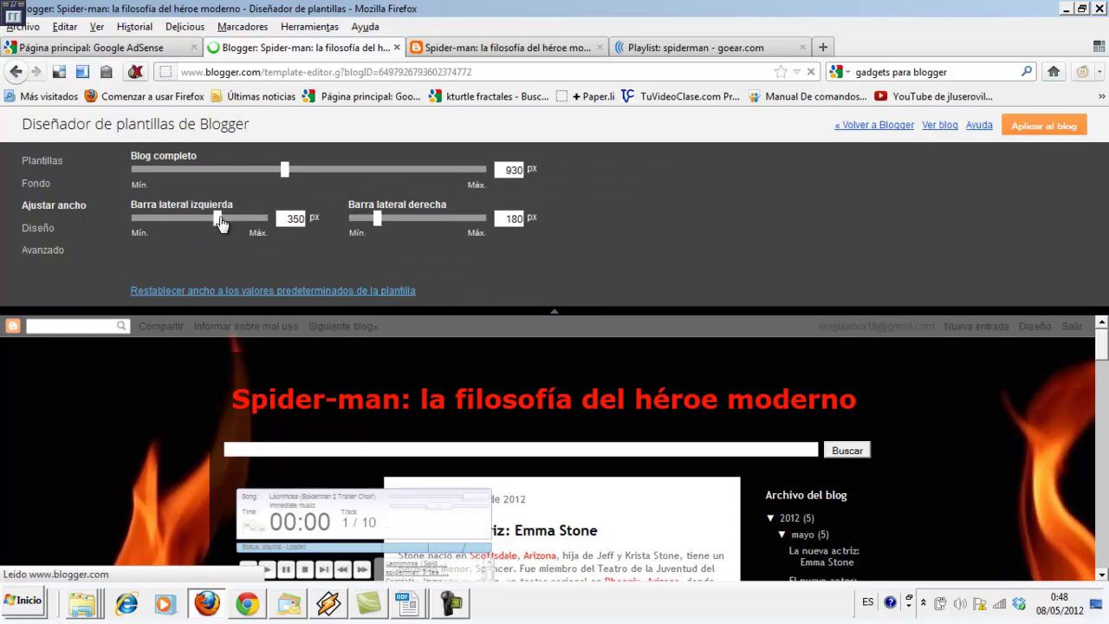
{"action": "left_click_drag", "start_coordinate": [285, 170], "coordinate": [417, 177]}
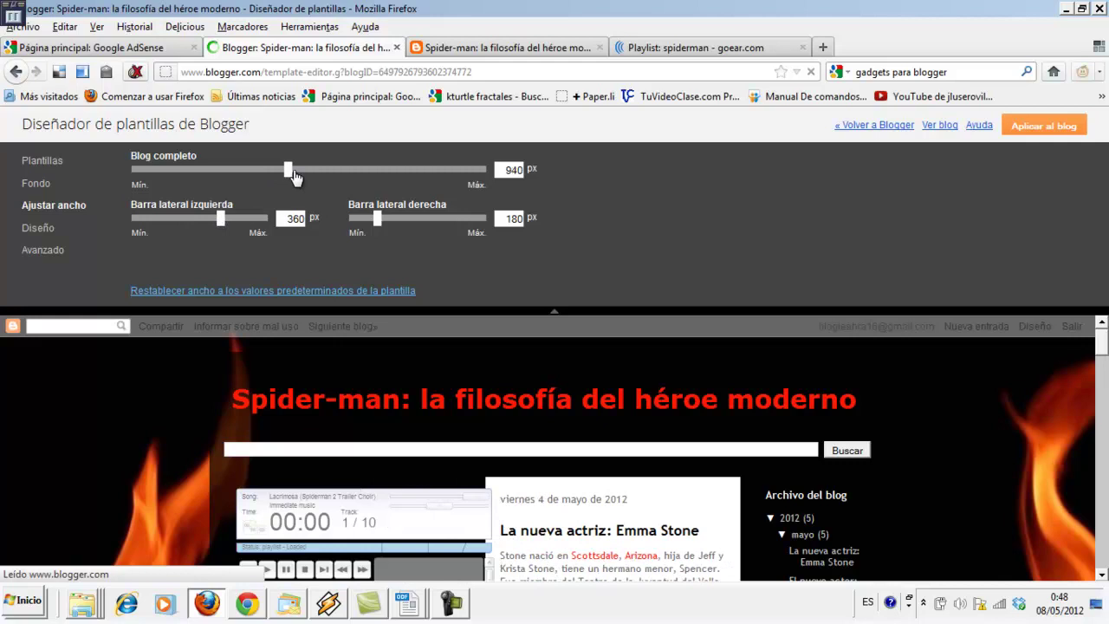
Set Blog completo to 1260 px and Barra lateral izquierda to 370 px.
{"action": "left_click", "coordinate": [401, 170]}
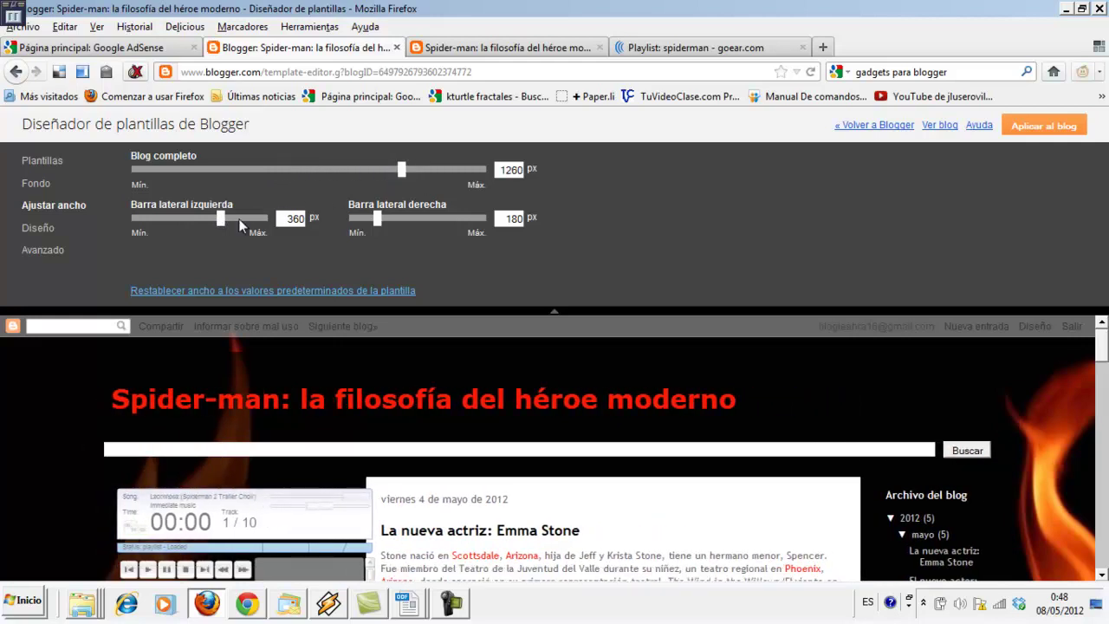
{"action": "left_click_drag", "start_coordinate": [223, 227], "coordinate": [227, 227]}
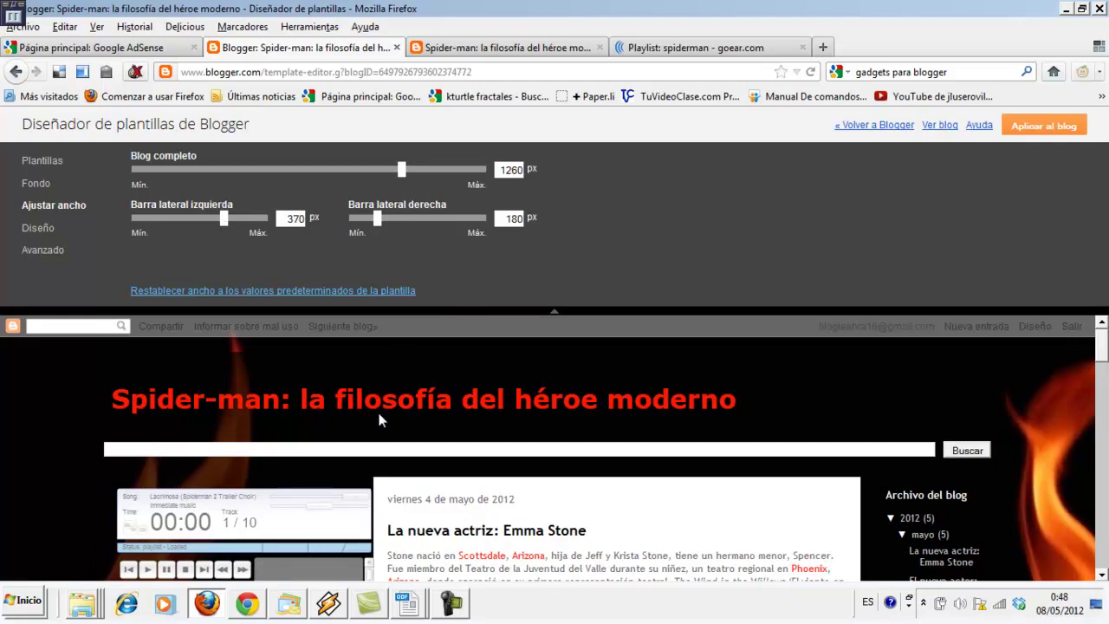
{"action": "scroll", "coordinate": [378, 419], "scroll_direction": "down", "scroll_amount": 5}
{"action": "scroll", "coordinate": [374, 419], "scroll_direction": "up", "scroll_amount": 3}
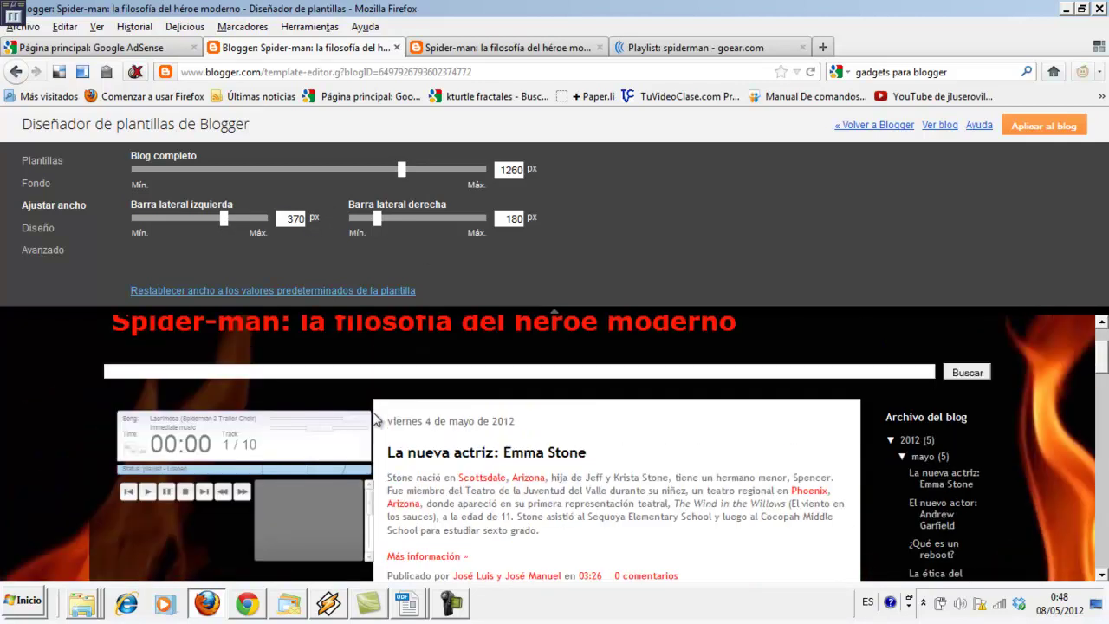
{"action": "scroll", "coordinate": [374, 420], "scroll_direction": "down", "scroll_amount": 3}
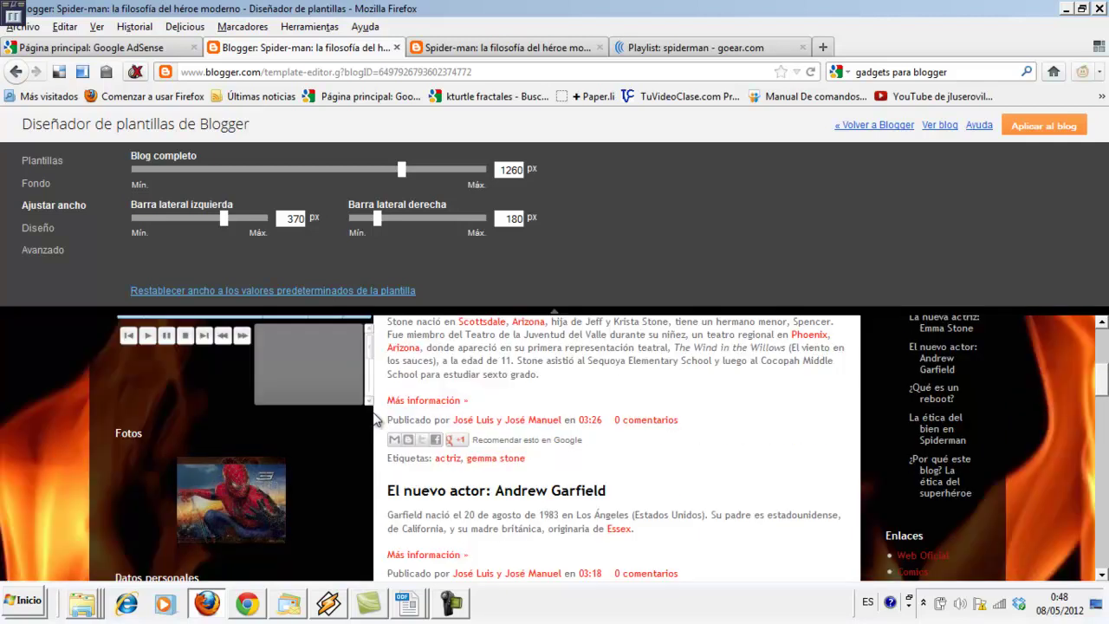
{"action": "scroll", "coordinate": [375, 420], "scroll_direction": "up", "scroll_amount": 2}
{"action": "scroll", "coordinate": [376, 420], "scroll_direction": "up", "scroll_amount": 2}
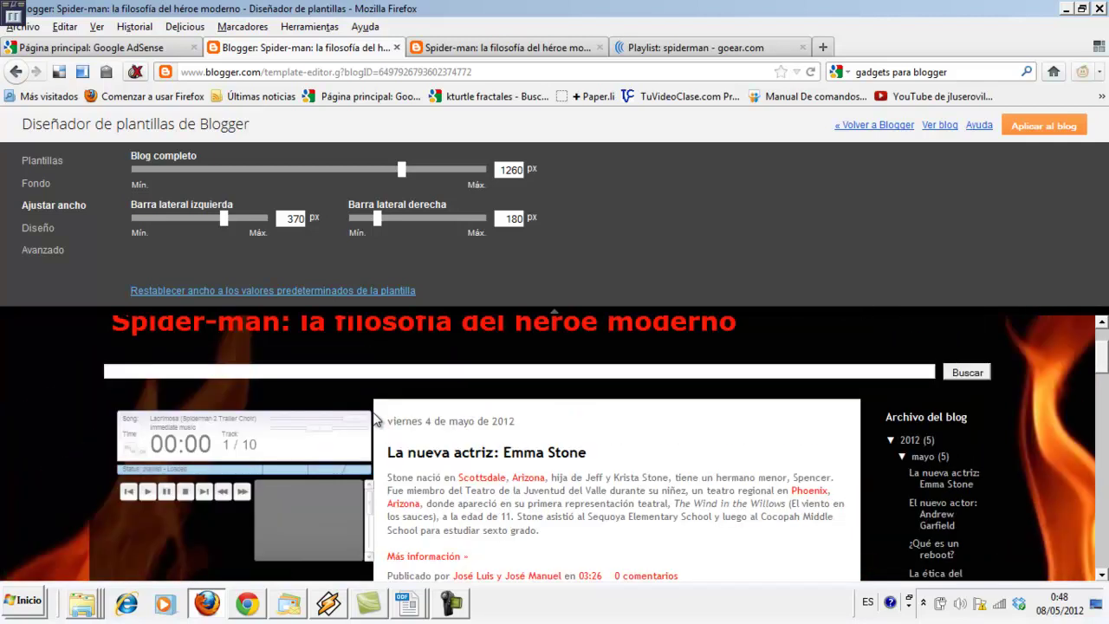
{"action": "scroll", "coordinate": [376, 420], "scroll_direction": "down", "scroll_amount": 4}
{"action": "scroll", "coordinate": [370, 423], "scroll_direction": "up", "scroll_amount": 3}
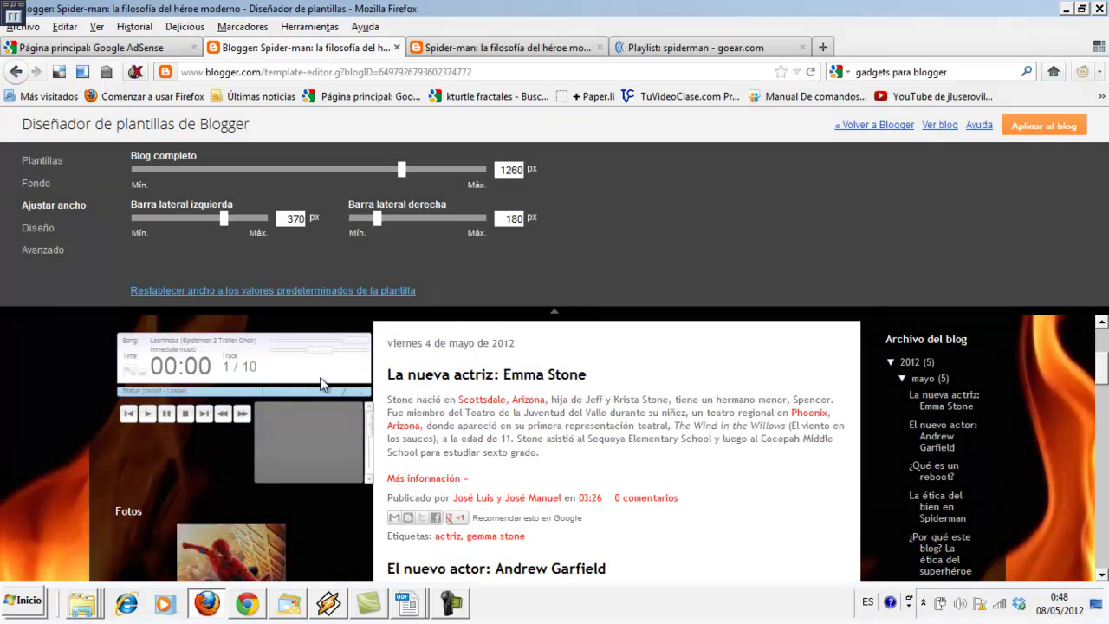
Review the template preview, then apply the adjusted template to the blog.
{"action": "scroll", "coordinate": [332, 380], "scroll_direction": "down", "scroll_amount": 2}
{"action": "scroll", "coordinate": [331, 378], "scroll_direction": "down", "scroll_amount": 3}
{"action": "scroll", "coordinate": [331, 378], "scroll_direction": "up", "scroll_amount": 3}
{"action": "scroll", "coordinate": [331, 378], "scroll_direction": "up", "scroll_amount": 4}
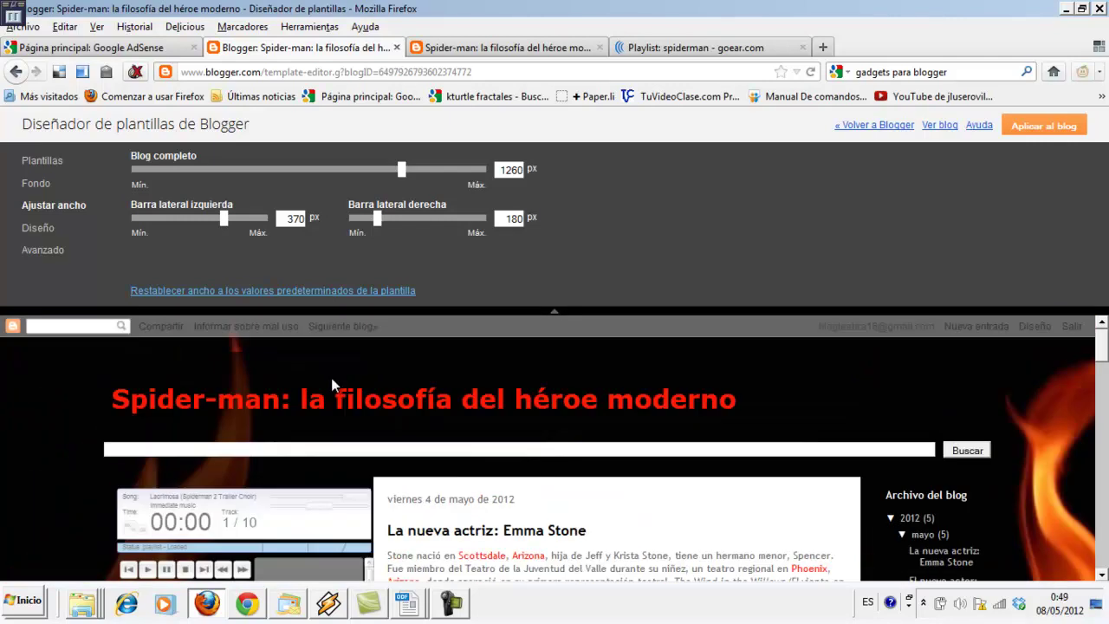
{"action": "scroll", "coordinate": [332, 379], "scroll_direction": "down", "scroll_amount": 4}
{"action": "scroll", "coordinate": [332, 379], "scroll_direction": "up", "scroll_amount": 2}
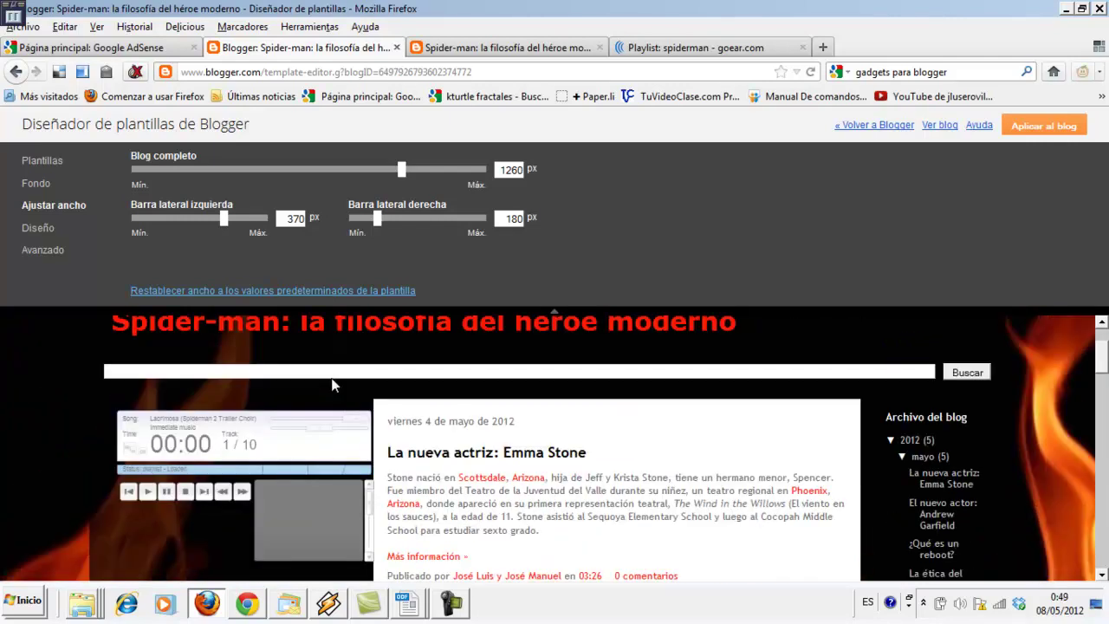
{"action": "scroll", "coordinate": [386, 377], "scroll_direction": "down", "scroll_amount": 3}
{"action": "scroll", "coordinate": [385, 377], "scroll_direction": "down", "scroll_amount": 3}
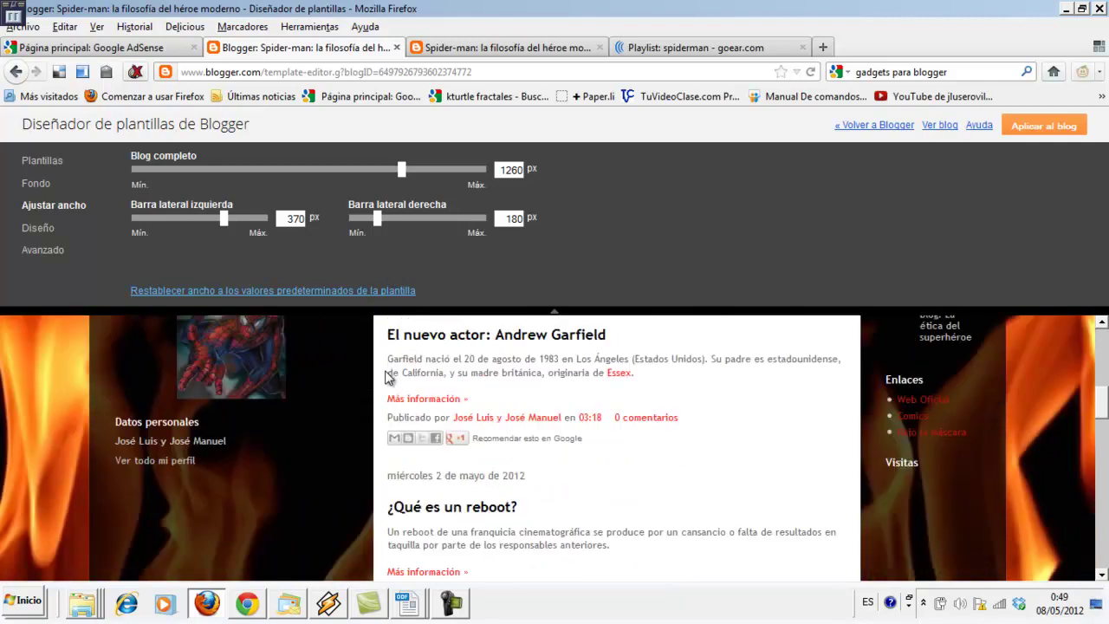
{"action": "scroll", "coordinate": [385, 377], "scroll_direction": "down", "scroll_amount": 3}
{"action": "scroll", "coordinate": [385, 376], "scroll_direction": "down", "scroll_amount": 5}
{"action": "scroll", "coordinate": [384, 372], "scroll_direction": "up", "scroll_amount": 3}
{"action": "scroll", "coordinate": [384, 373], "scroll_direction": "up", "scroll_amount": 3}
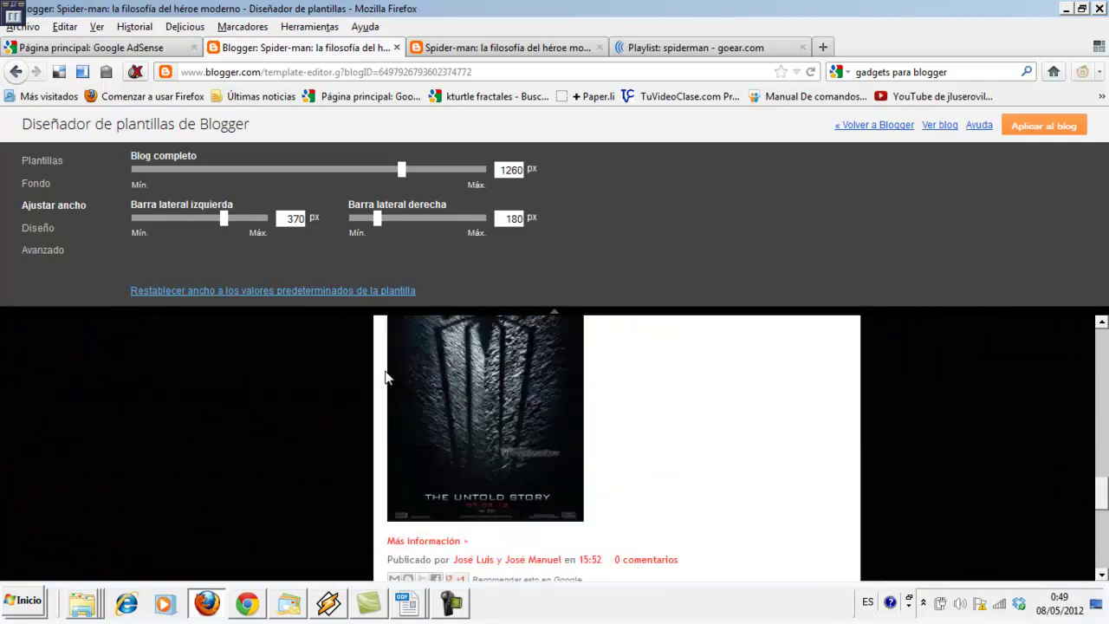
{"action": "scroll", "coordinate": [385, 372], "scroll_direction": "up", "scroll_amount": 3}
{"action": "scroll", "coordinate": [385, 373], "scroll_direction": "up", "scroll_amount": 5}
{"action": "scroll", "coordinate": [384, 370], "scroll_direction": "down", "scroll_amount": 5}
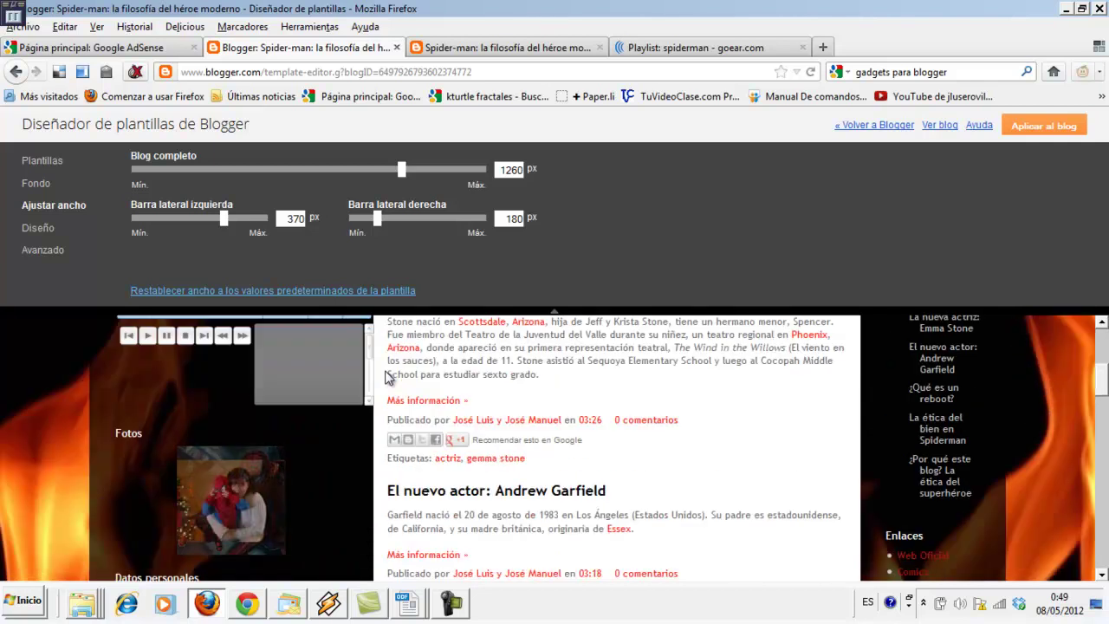
{"action": "scroll", "coordinate": [386, 377], "scroll_direction": "up", "scroll_amount": 5}
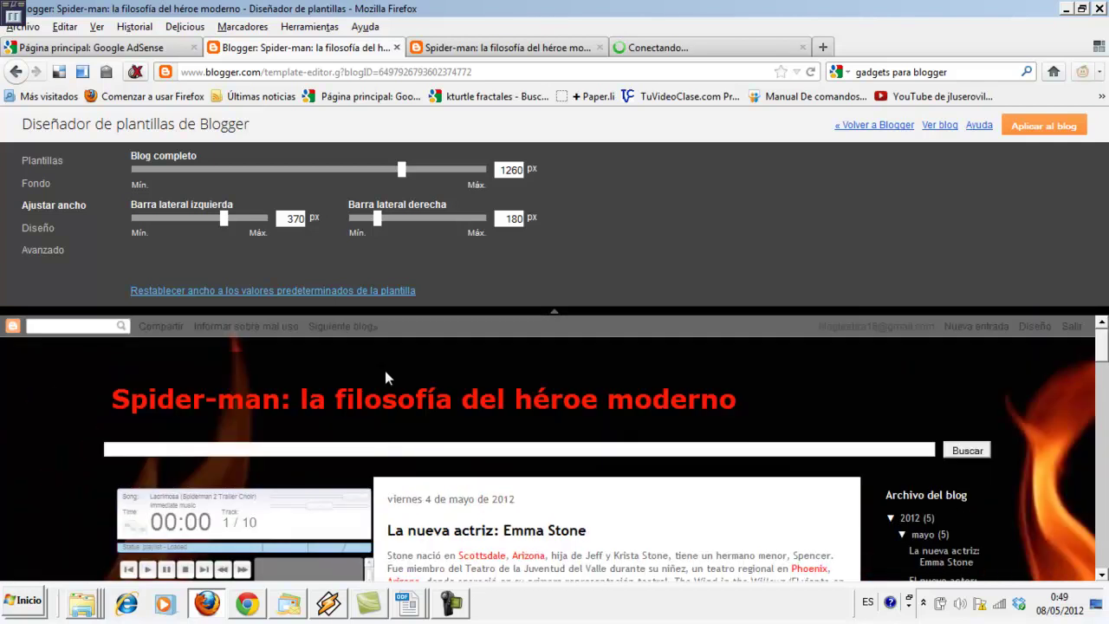
{"action": "scroll", "coordinate": [384, 370], "scroll_direction": "down", "scroll_amount": 3}
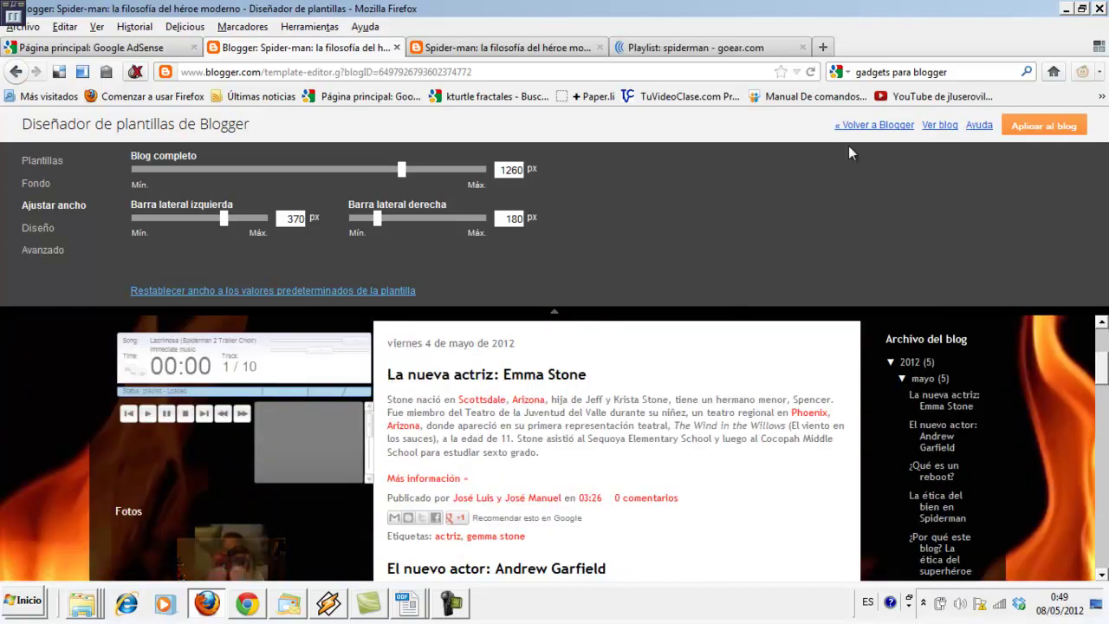
{"action": "left_click", "coordinate": [1044, 126]}
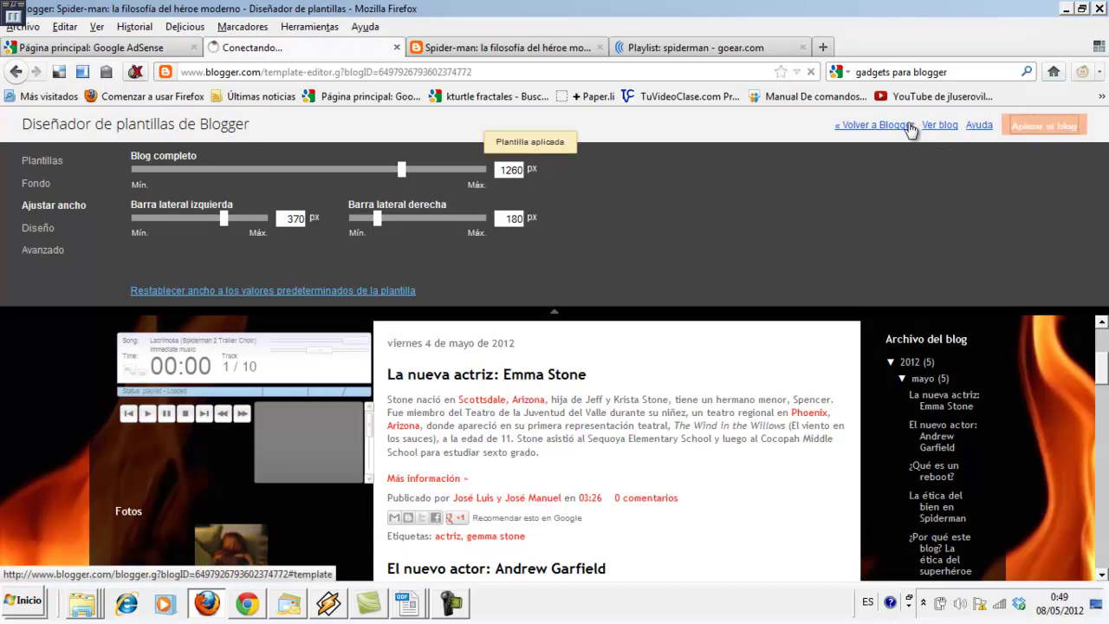
Return to Blogger and reload the live Spider-man blog.
{"action": "left_click", "coordinate": [899, 127]}
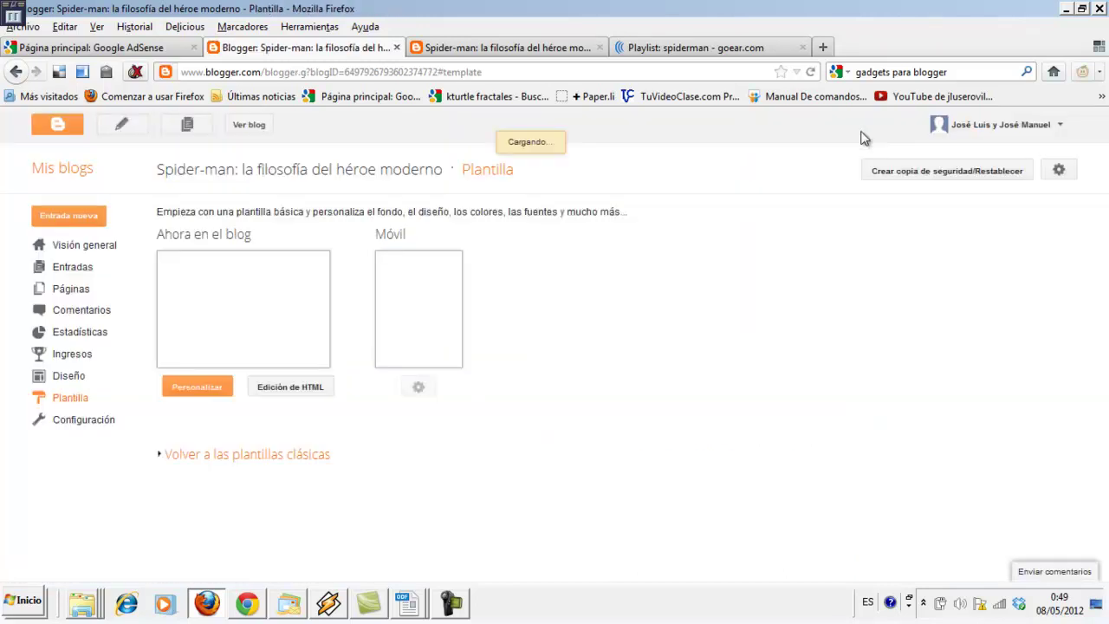
{"action": "left_click", "coordinate": [482, 48]}
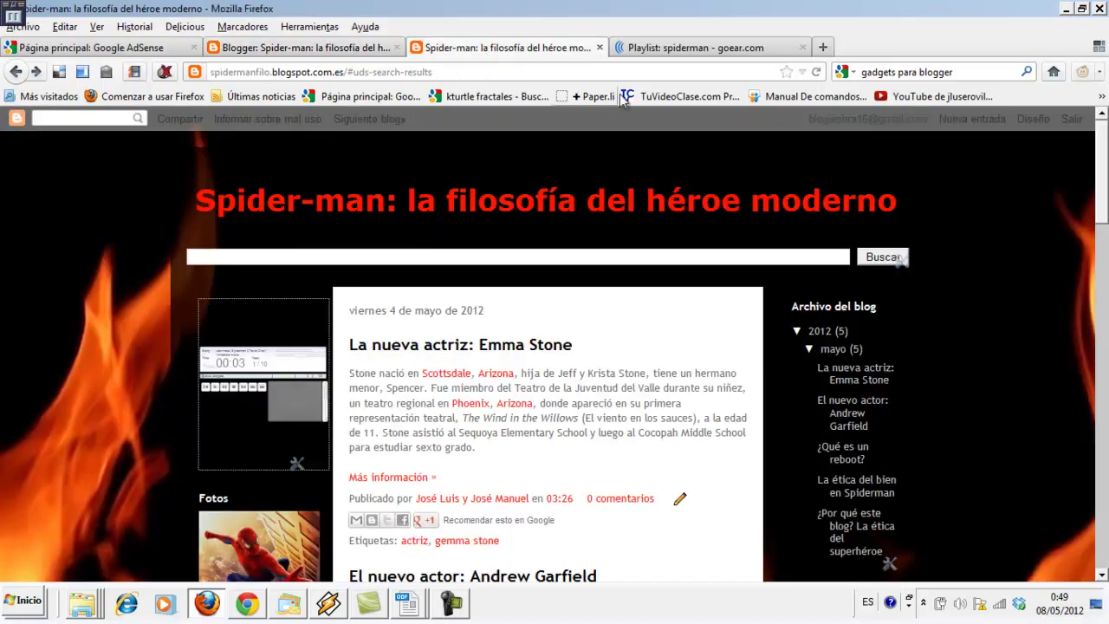
{"action": "left_click", "coordinate": [812, 72]}
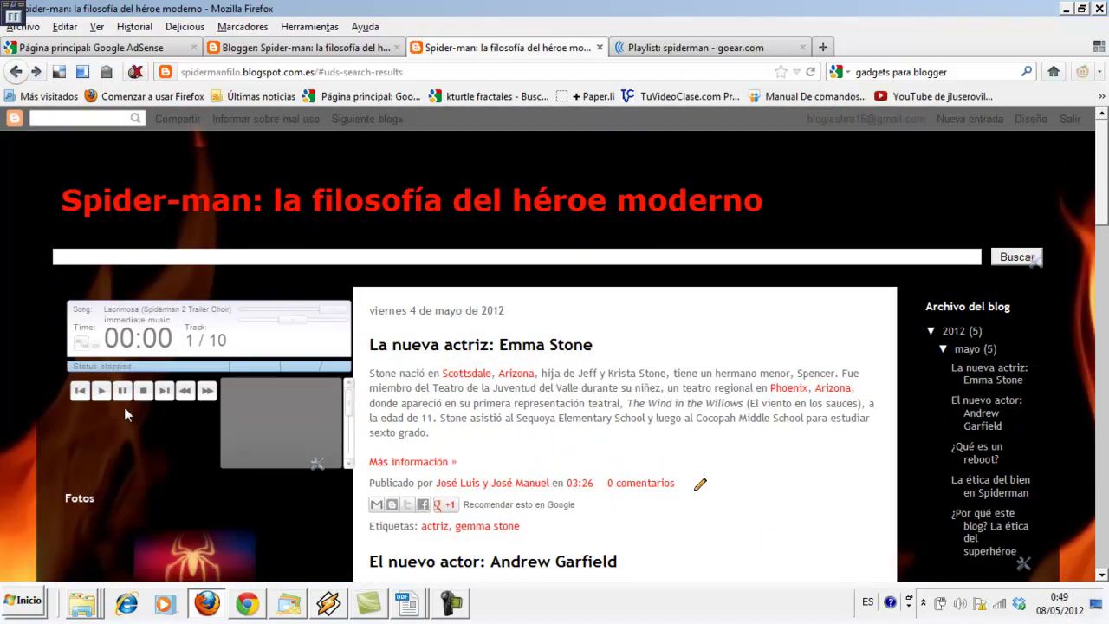
Test the goear player's play, stop and pause buttons in the widened left sidebar.
{"action": "left_click", "coordinate": [143, 390]}
{"action": "left_click", "coordinate": [101, 392]}
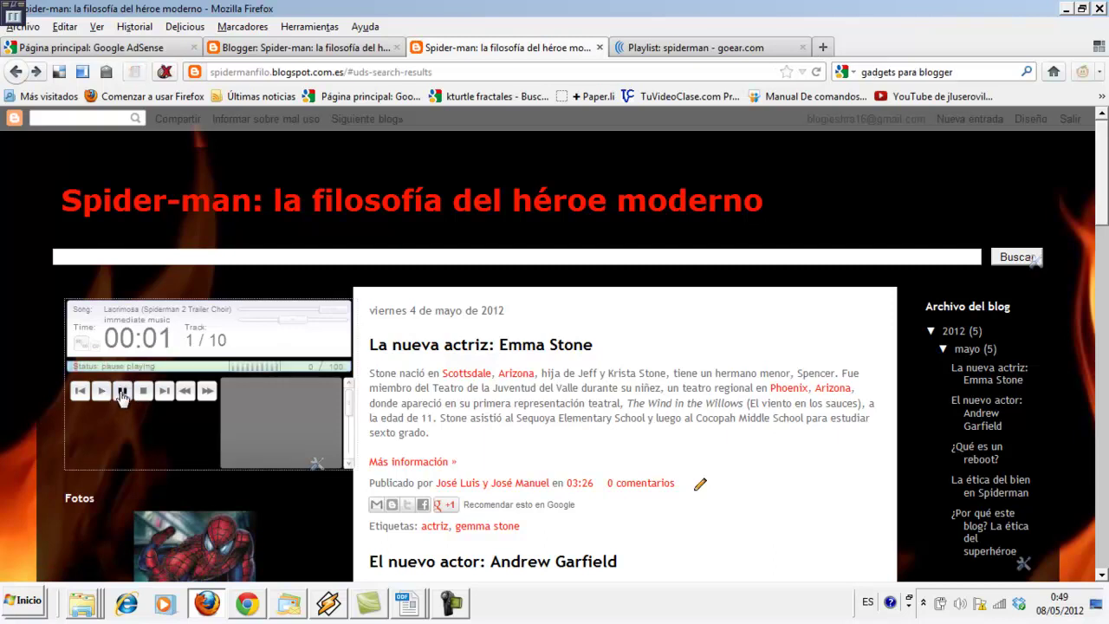
{"action": "left_click", "coordinate": [146, 391]}
{"action": "left_click", "coordinate": [124, 394]}
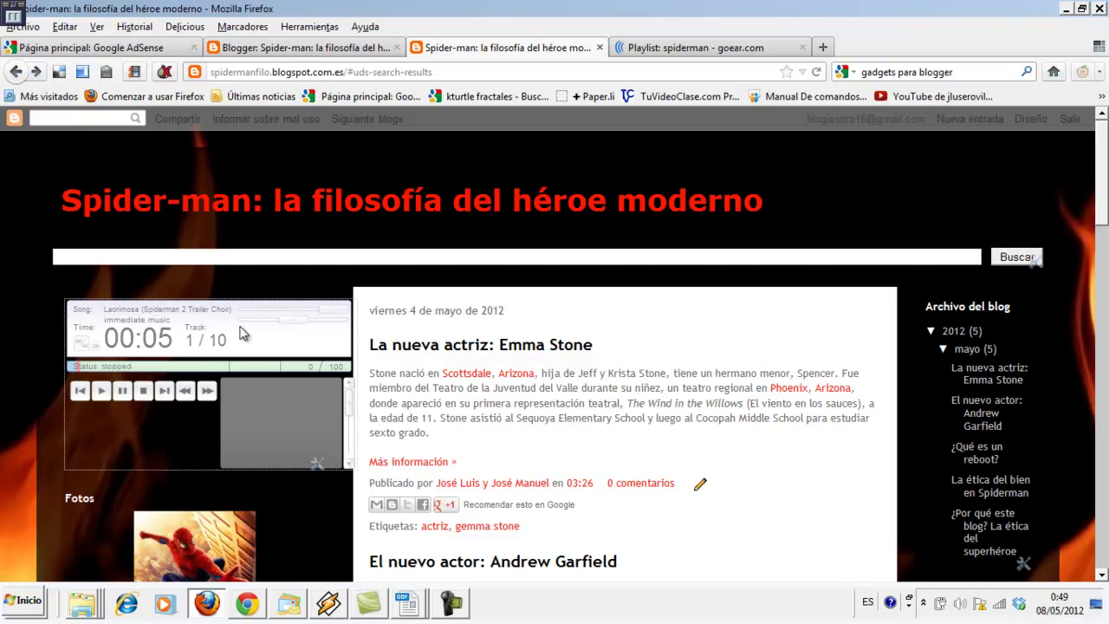
{"action": "scroll", "coordinate": [241, 334], "scroll_direction": "down", "scroll_amount": 10}
{"action": "scroll", "coordinate": [242, 334], "scroll_direction": "up", "scroll_amount": 8}
{"action": "scroll", "coordinate": [242, 333], "scroll_direction": "up", "scroll_amount": 2}
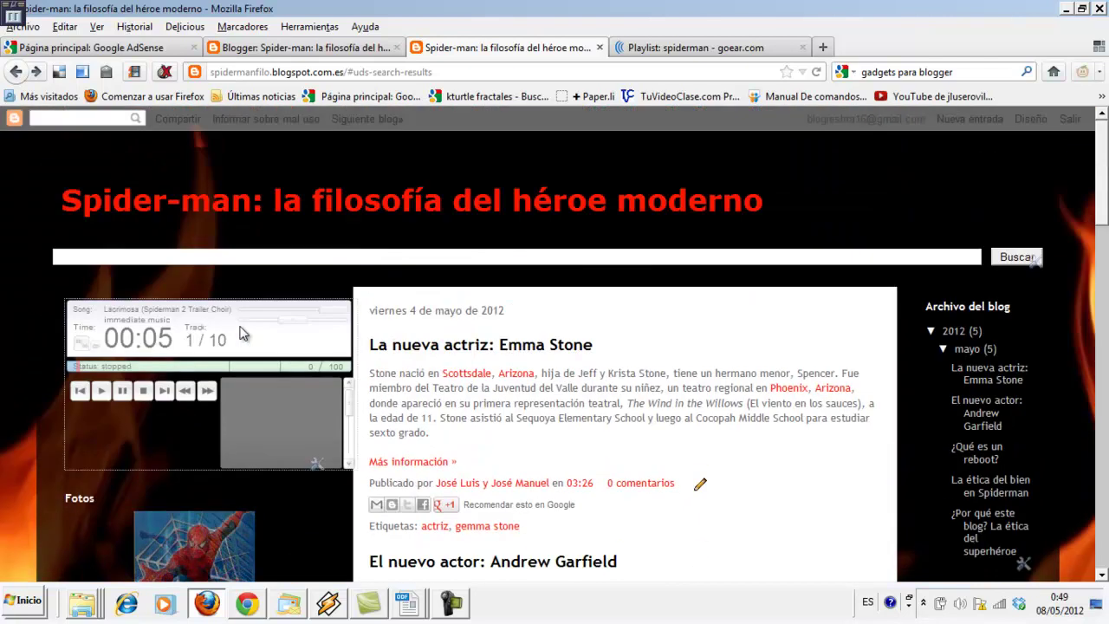
{"action": "scroll", "coordinate": [241, 334], "scroll_direction": "down", "scroll_amount": 7}
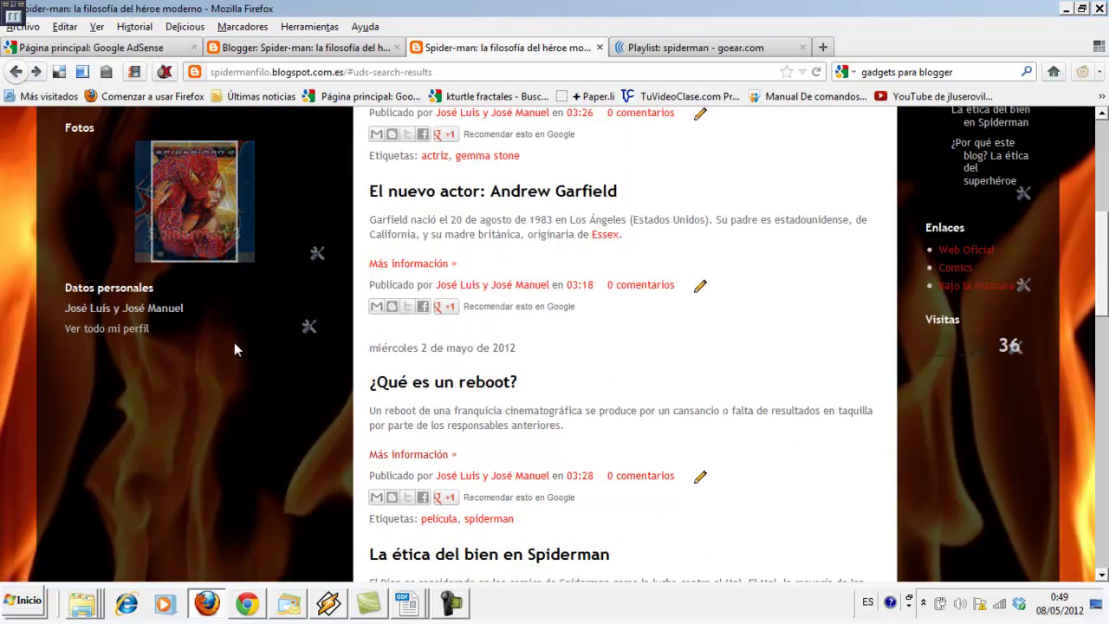
{"action": "scroll", "coordinate": [234, 349], "scroll_direction": "up", "scroll_amount": 7}
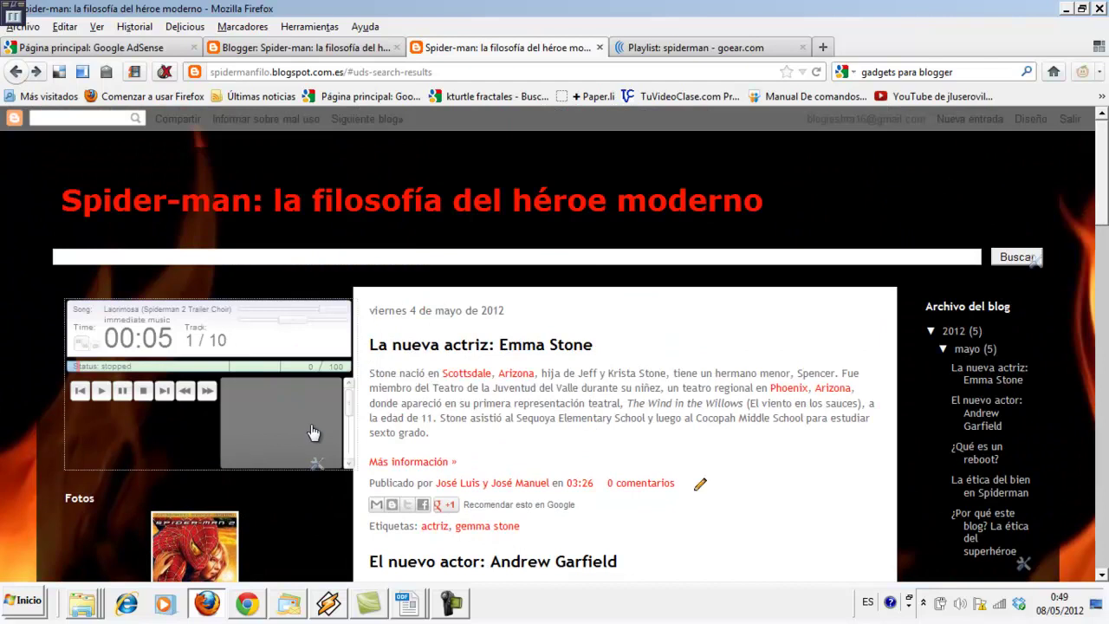
{"action": "left_click", "coordinate": [408, 603]}
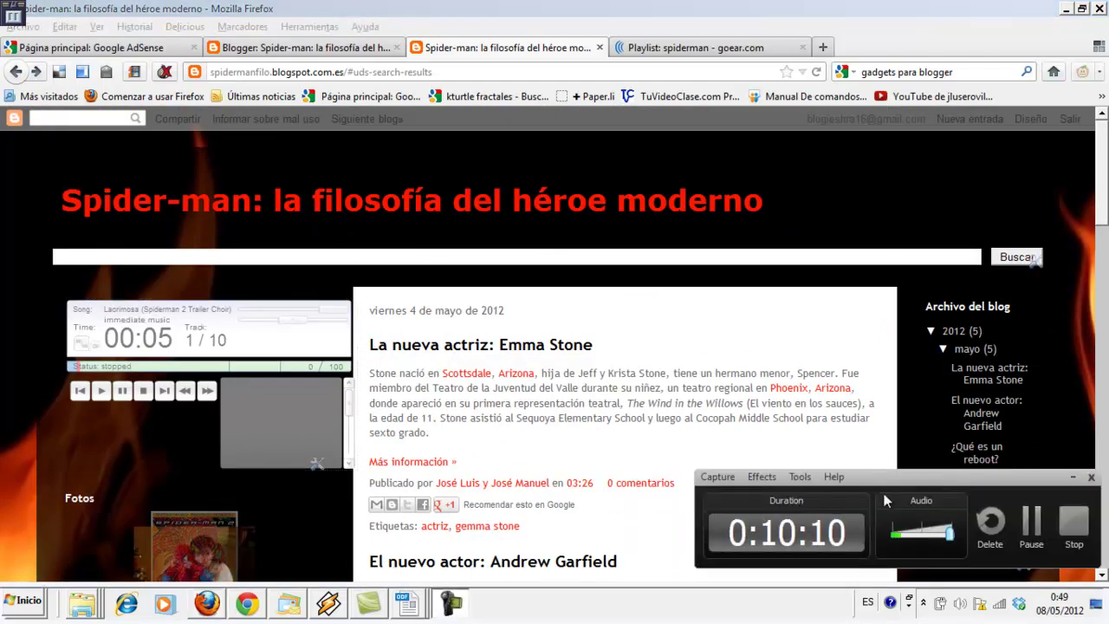